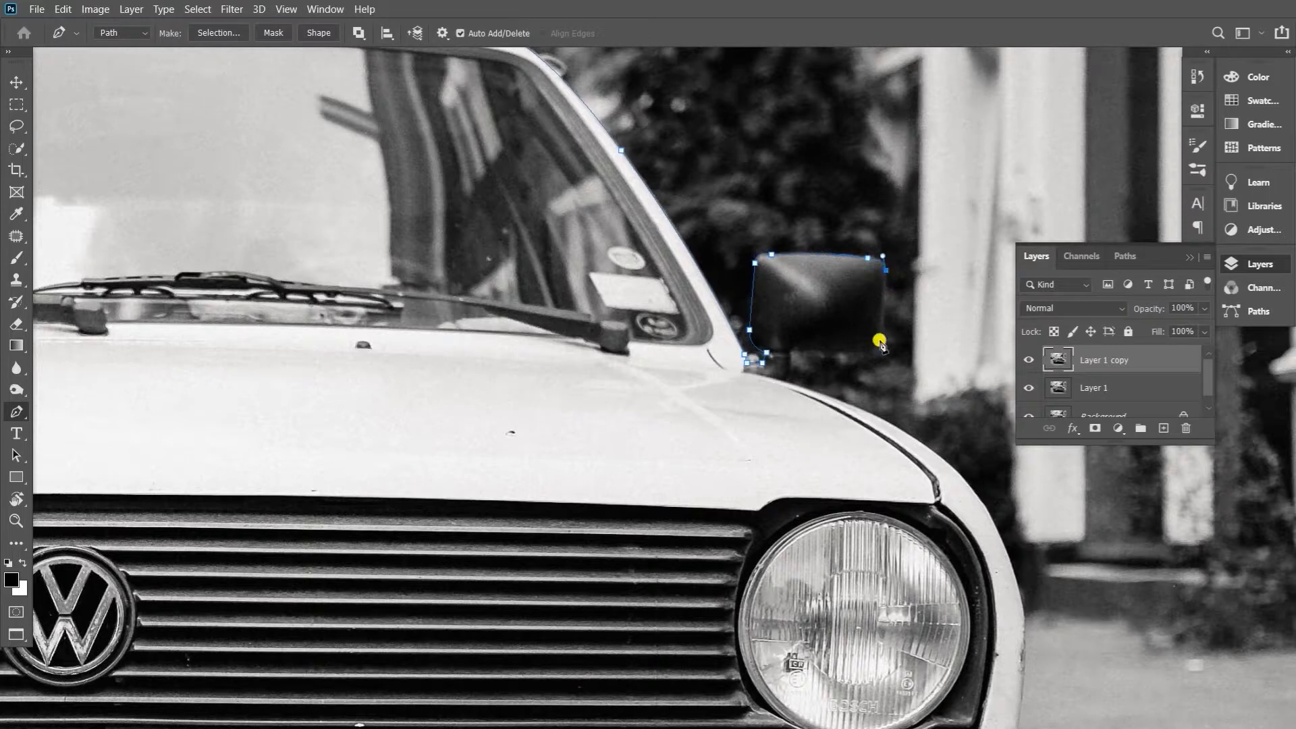
# Continue the pen path from under the side mirror along the right front fender down to the bumper
pyautogui.click(789, 382)
pyautogui.scroll(-3, 812, 403)
pyautogui.hscroll(5, 813, 403)
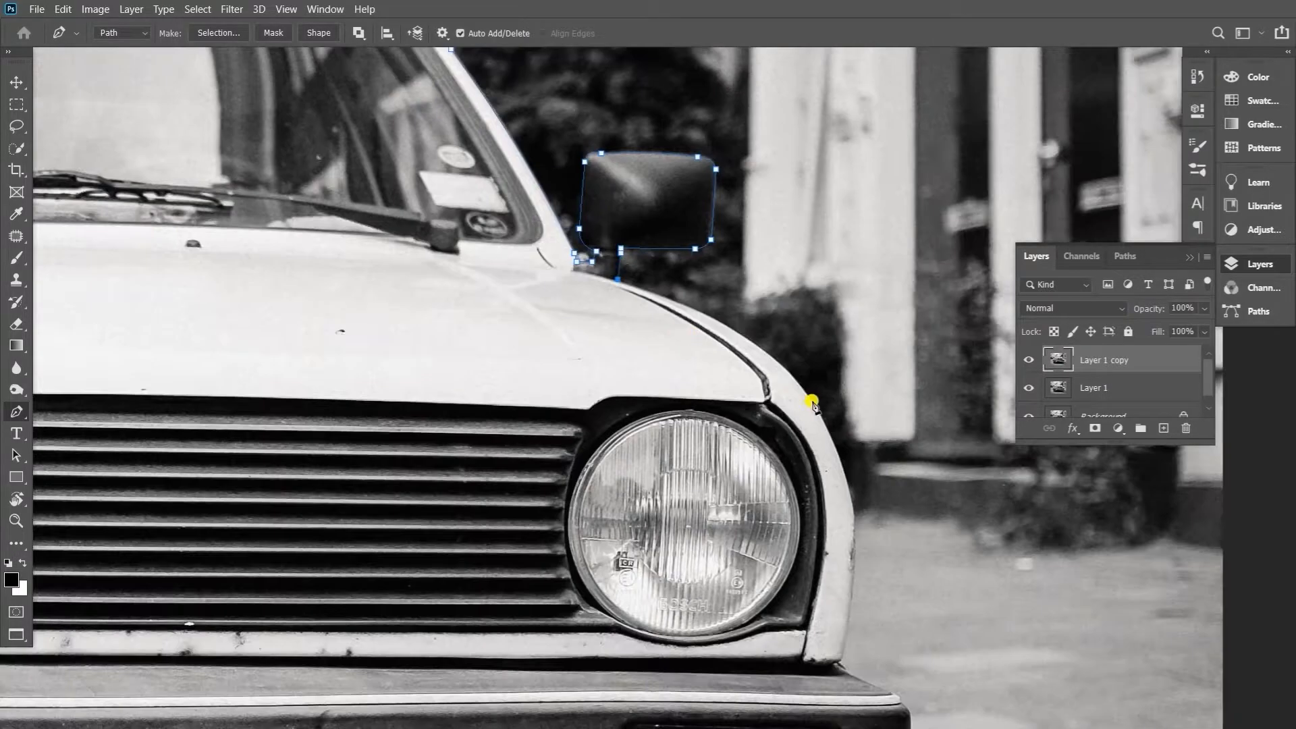
pyautogui.scroll(-3, 839, 335)
pyautogui.moveTo(827, 427); pyautogui.dragTo(784, 611)
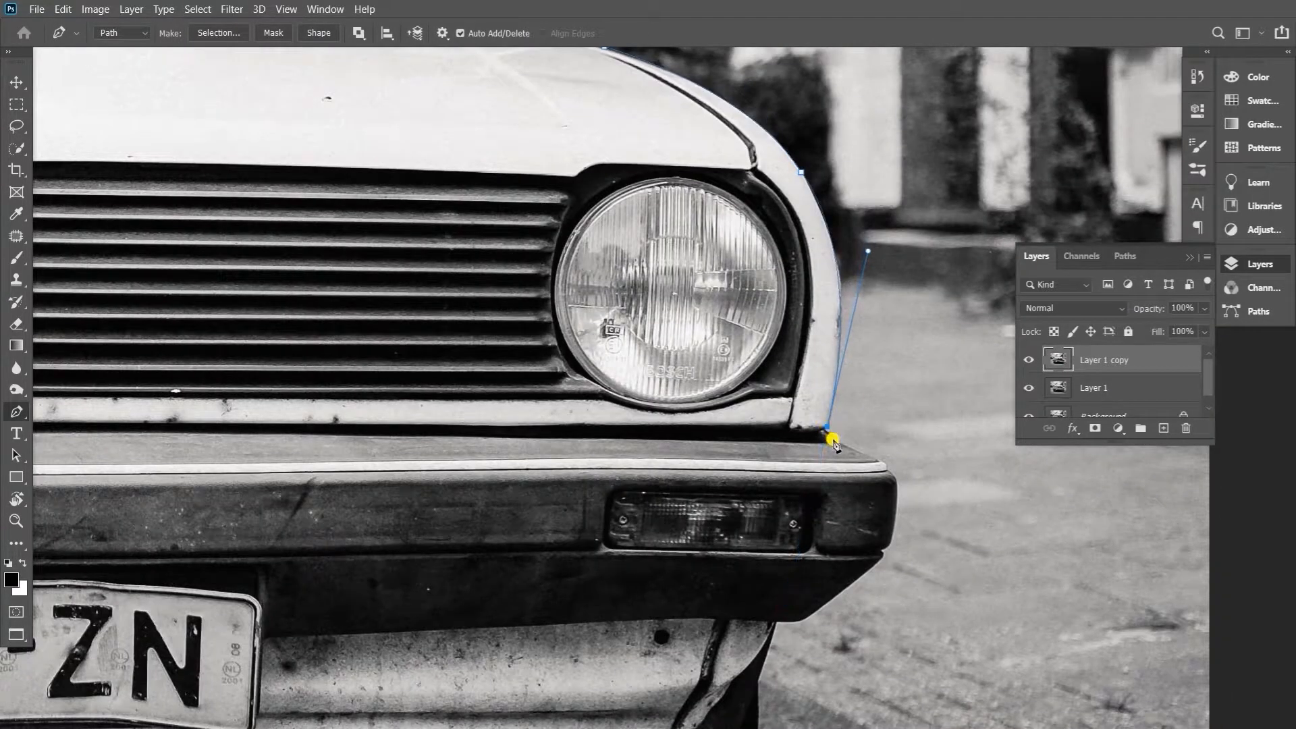
# Extend the car path around the bumper's right end and down the right side of the lower valance
pyautogui.scroll(-1, 833, 442)
pyautogui.hscroll(1, 833, 442)
pyautogui.click(886, 466)
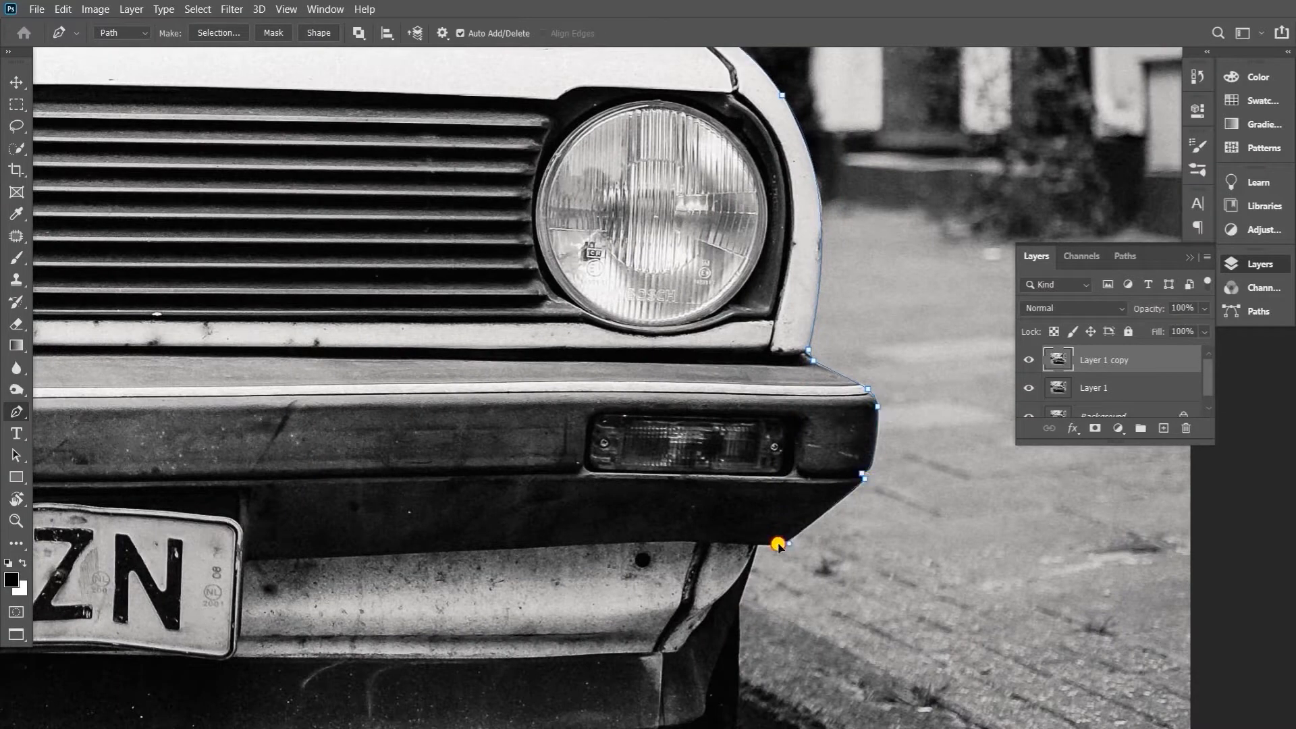
pyautogui.moveTo(757, 544); pyautogui.dragTo(804, 320)
pyautogui.moveTo(783, 378); pyautogui.dragTo(780, 387)
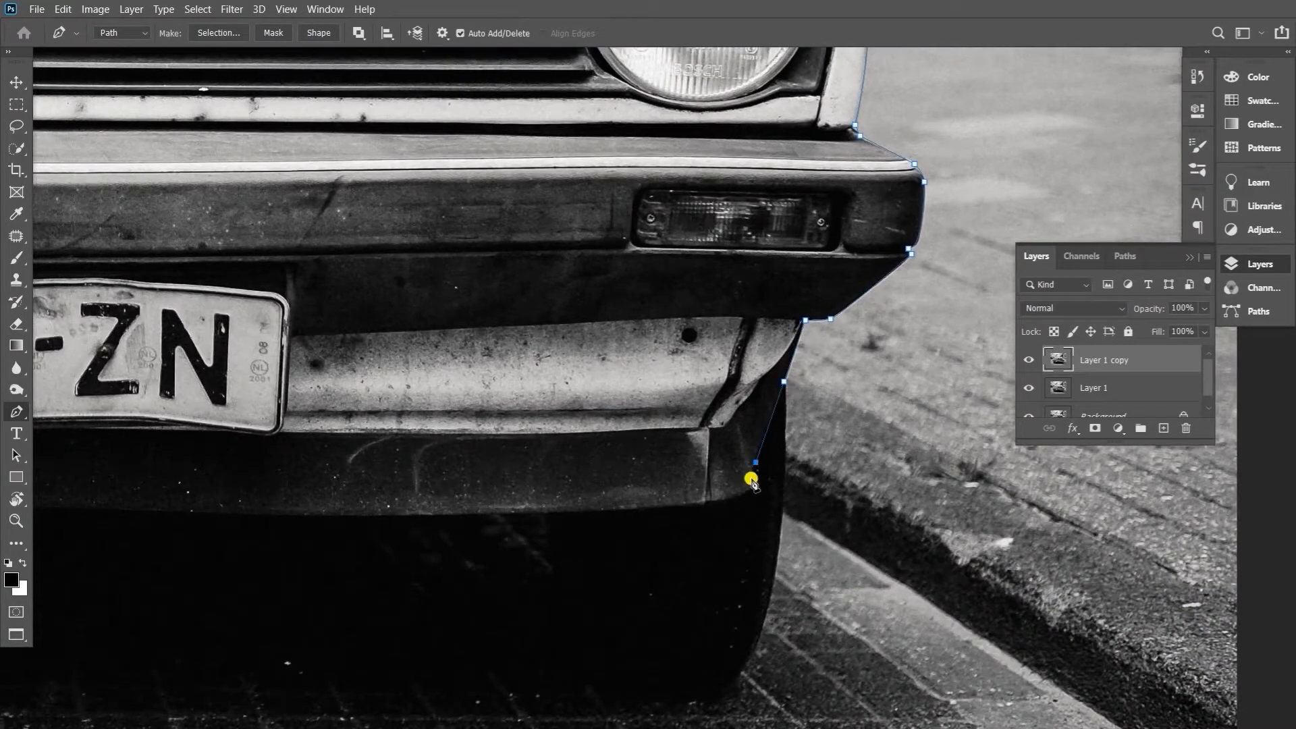
# Trace the valance's lower edge below the licence plate, from the car's right side to its left side
pyautogui.keyDown('alt'); pyautogui.click(728, 499); pyautogui.keyUp('alt')
pyautogui.moveTo(540, 516); pyautogui.dragTo(892, 484)
pyautogui.moveTo(451, 478); pyautogui.dragTo(203, 459)
pyautogui.keyDown('alt'); pyautogui.click(451, 477); pyautogui.keyUp('alt')
pyautogui.moveTo(347, 527); pyautogui.dragTo(842, 524)
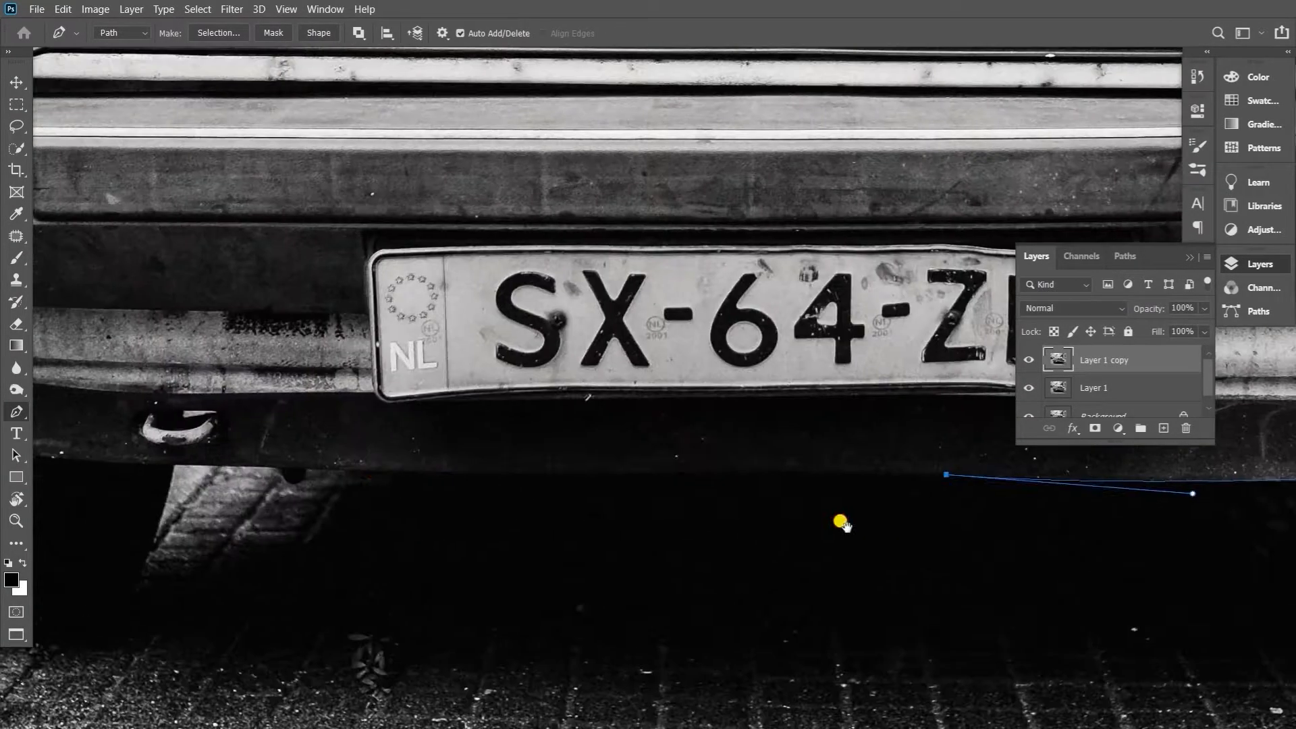
pyautogui.moveTo(379, 470); pyautogui.dragTo(333, 471)
pyautogui.keyDown('alt'); pyautogui.click(379, 470); pyautogui.keyUp('alt')
pyautogui.moveTo(233, 473); pyautogui.dragTo(673, 496)
pyautogui.moveTo(612, 486); pyautogui.dragTo(604, 486)
# Trace the path around the valance's lower left corner and up to the bumper's lower left corner
pyautogui.moveTo(359, 451); pyautogui.dragTo(353, 446)
pyautogui.keyDown('alt'); pyautogui.click(375, 460); pyautogui.keyUp('alt')
pyautogui.moveTo(368, 428); pyautogui.dragTo(359, 423)
pyautogui.keyDown('alt'); pyautogui.click(368, 427); pyautogui.keyUp('alt')
pyautogui.moveTo(341, 351); pyautogui.dragTo(417, 468)
pyautogui.click(349, 429)
# Trace the car path around the bumper's left end and up along the left front fender
pyautogui.moveTo(276, 368); pyautogui.dragTo(413, 454)
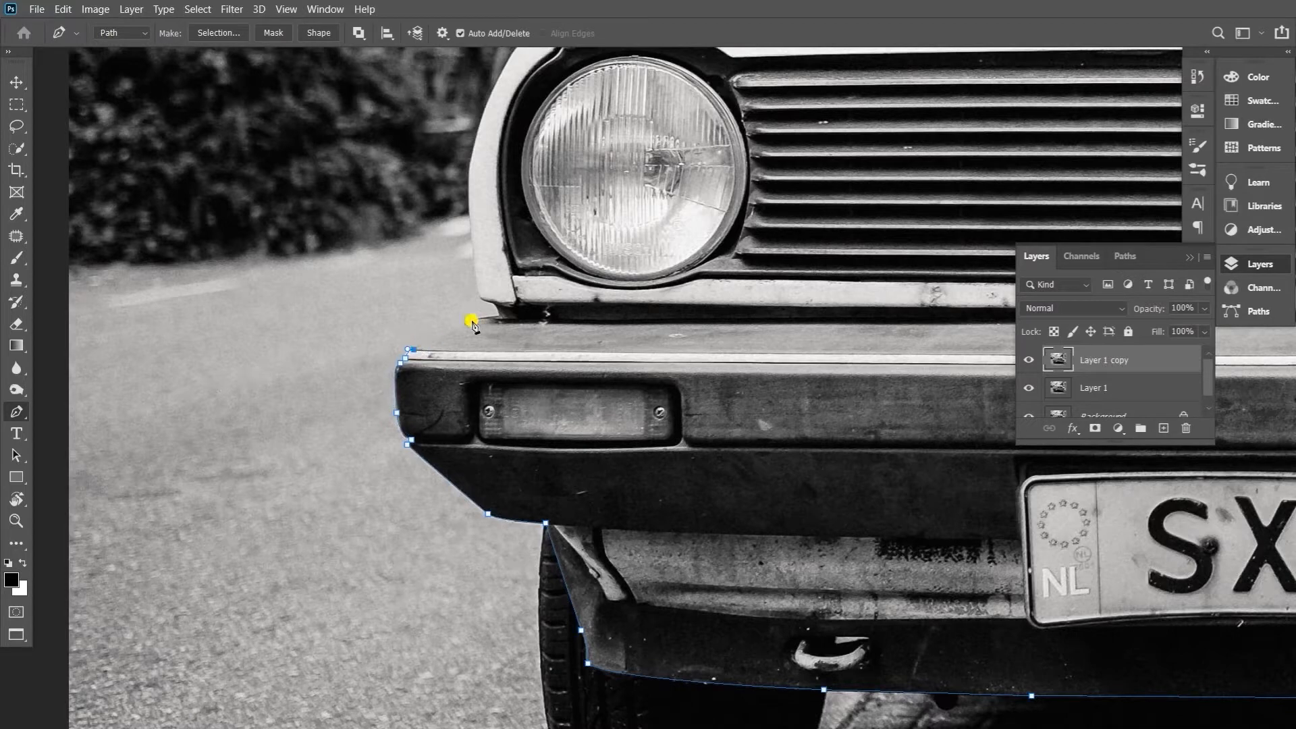
pyautogui.keyDown('alt'); pyautogui.click(476, 288); pyautogui.keyUp('alt')
pyautogui.moveTo(539, 67); pyautogui.dragTo(627, 183)
pyautogui.moveTo(687, 220); pyautogui.dragTo(577, 402)
pyautogui.moveTo(663, 357); pyautogui.dragTo(822, 332)
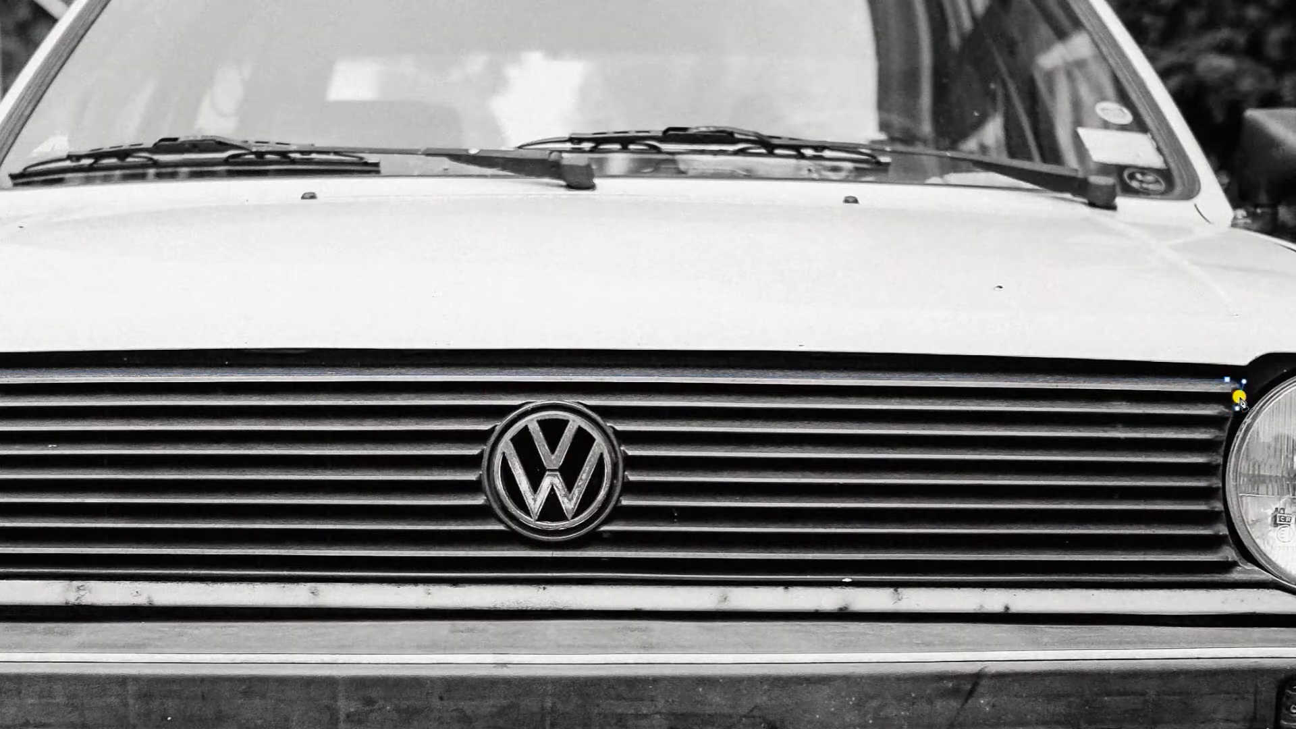
# Outline the front grille with a closed pen path, convert it to a selection and copy it onto a new layer
pyautogui.keyDown('alt'); pyautogui.click(1240, 397); pyautogui.keyUp('alt')
pyautogui.moveTo(1240, 399); pyautogui.dragTo(951, 335)
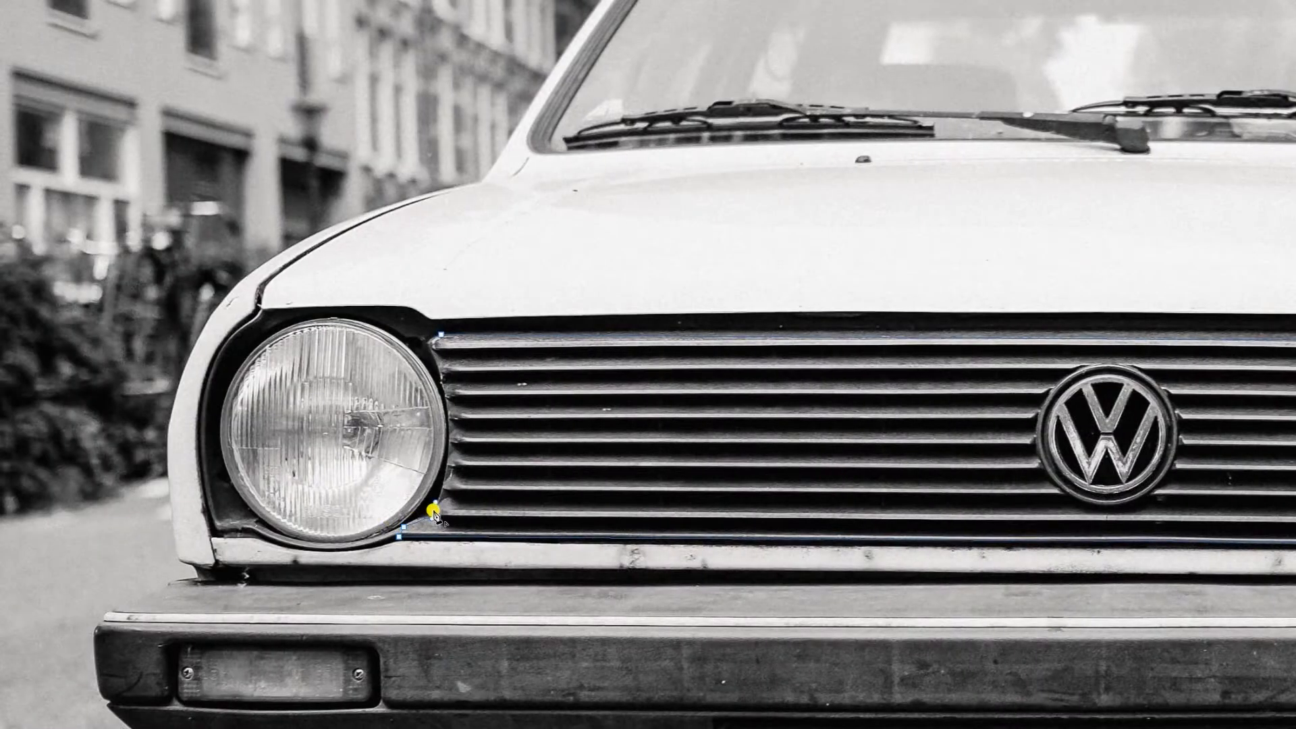
pyautogui.keyDown('alt'); pyautogui.click(429, 350); pyautogui.keyUp('alt')
pyautogui.click(441, 335)
pyautogui.hotkey('ctrl', 'Return')
pyautogui.press('Tab')
pyautogui.hotkey('ctrl', 'j')
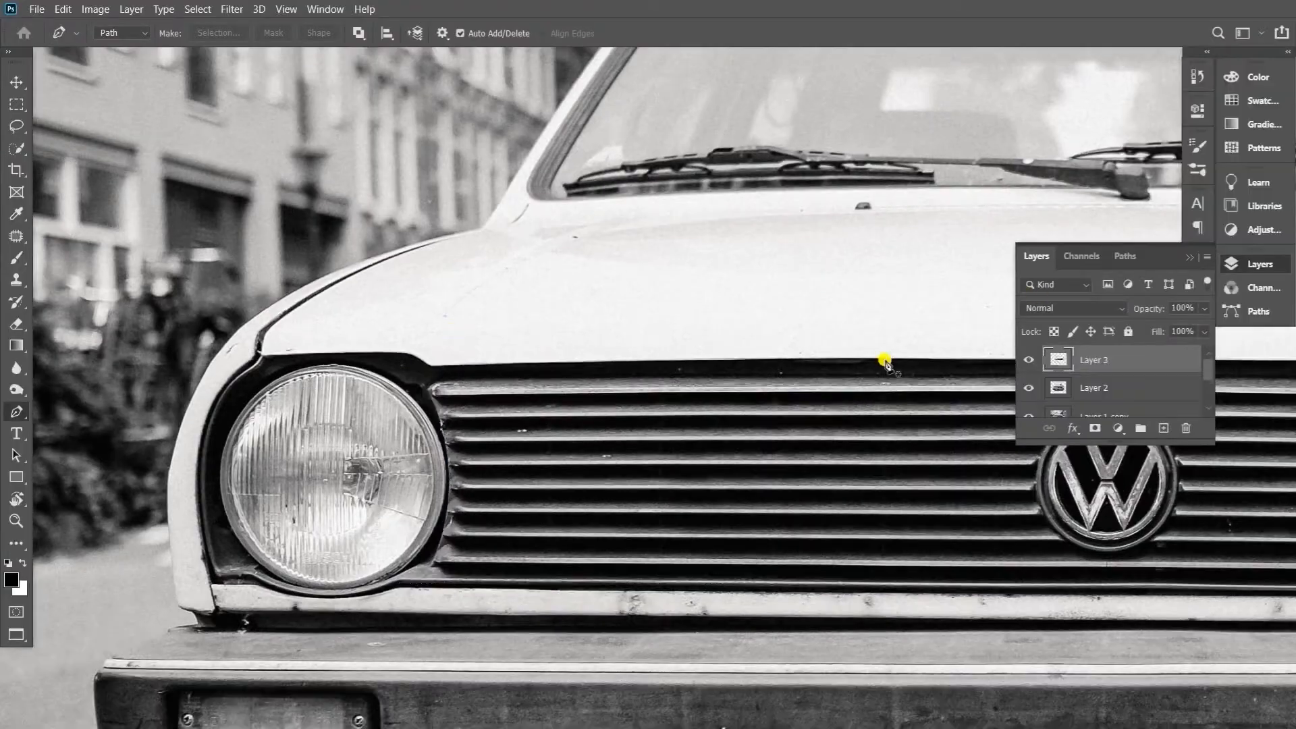
# Trace a pen path along the bumper's top edge and loosely around its right end
pyautogui.hotkey('ctrl', '-')
pyautogui.hotkey('ctrl', '-')
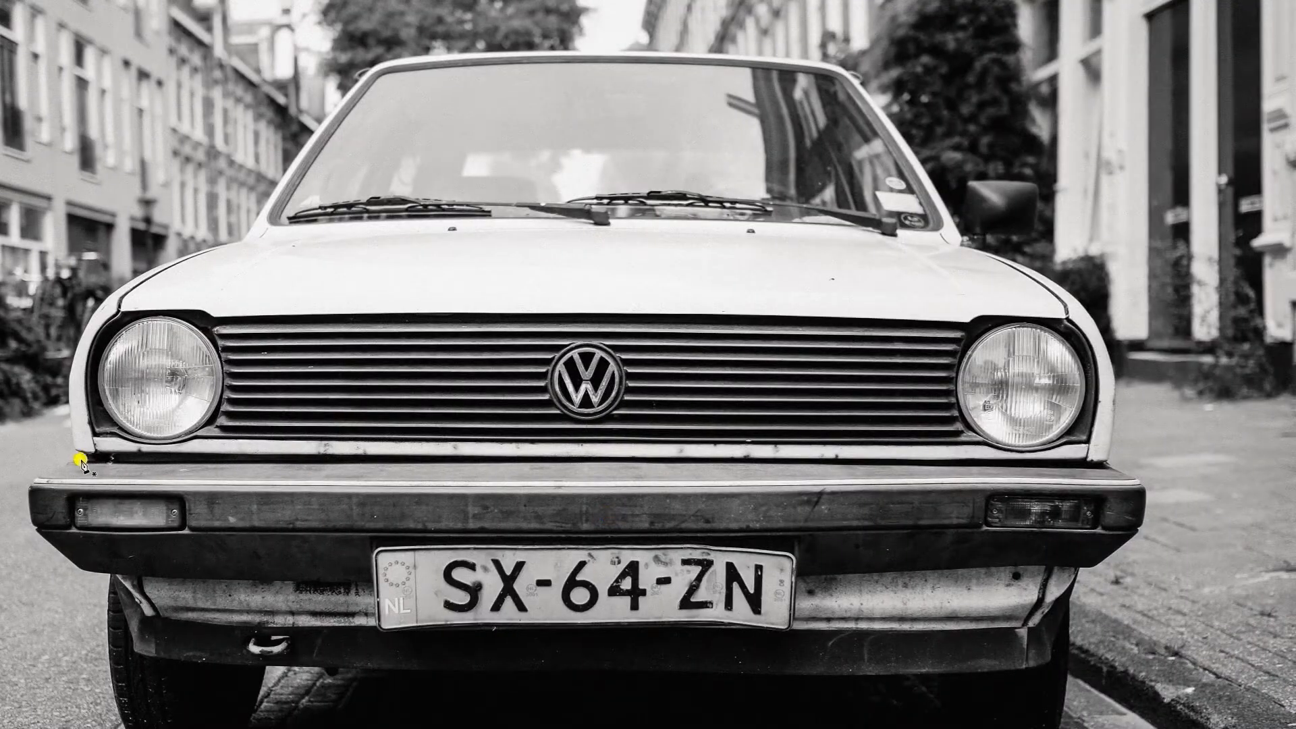
pyautogui.click(83, 459)
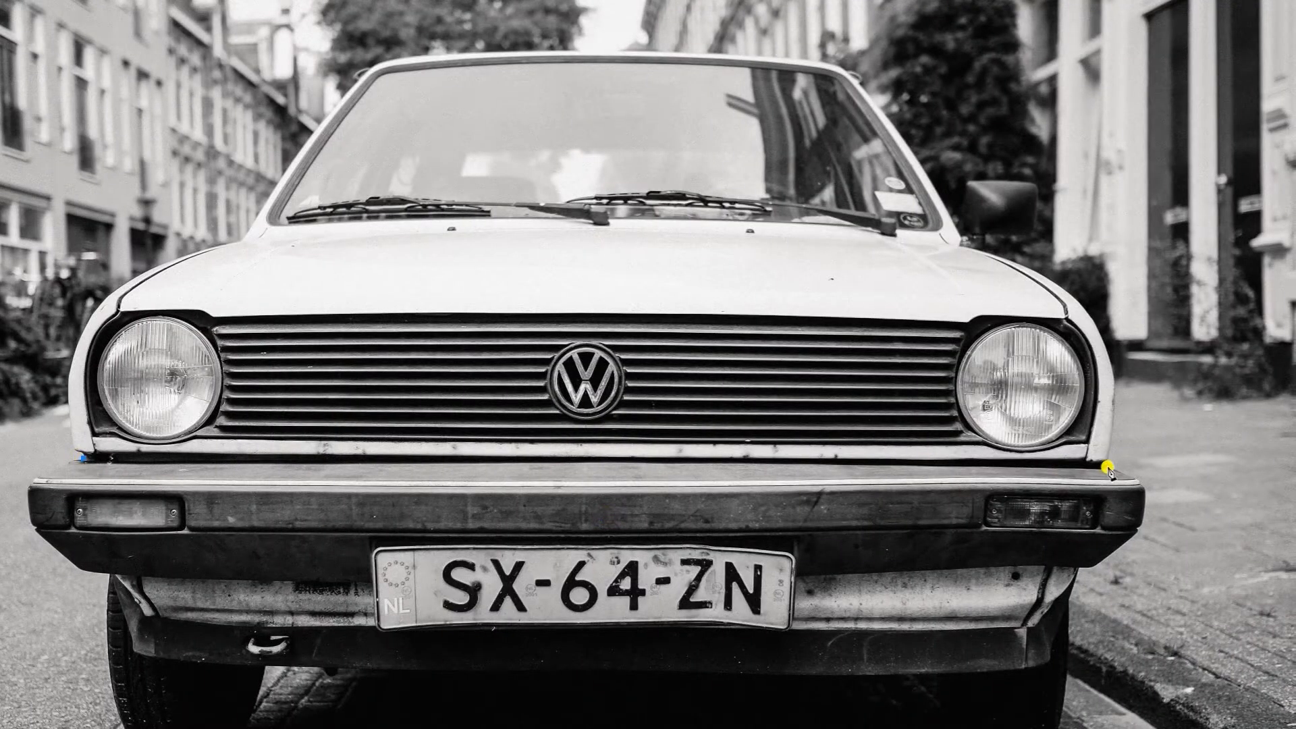
pyautogui.click(1106, 467)
pyautogui.click(1172, 466)
pyautogui.click(1162, 548)
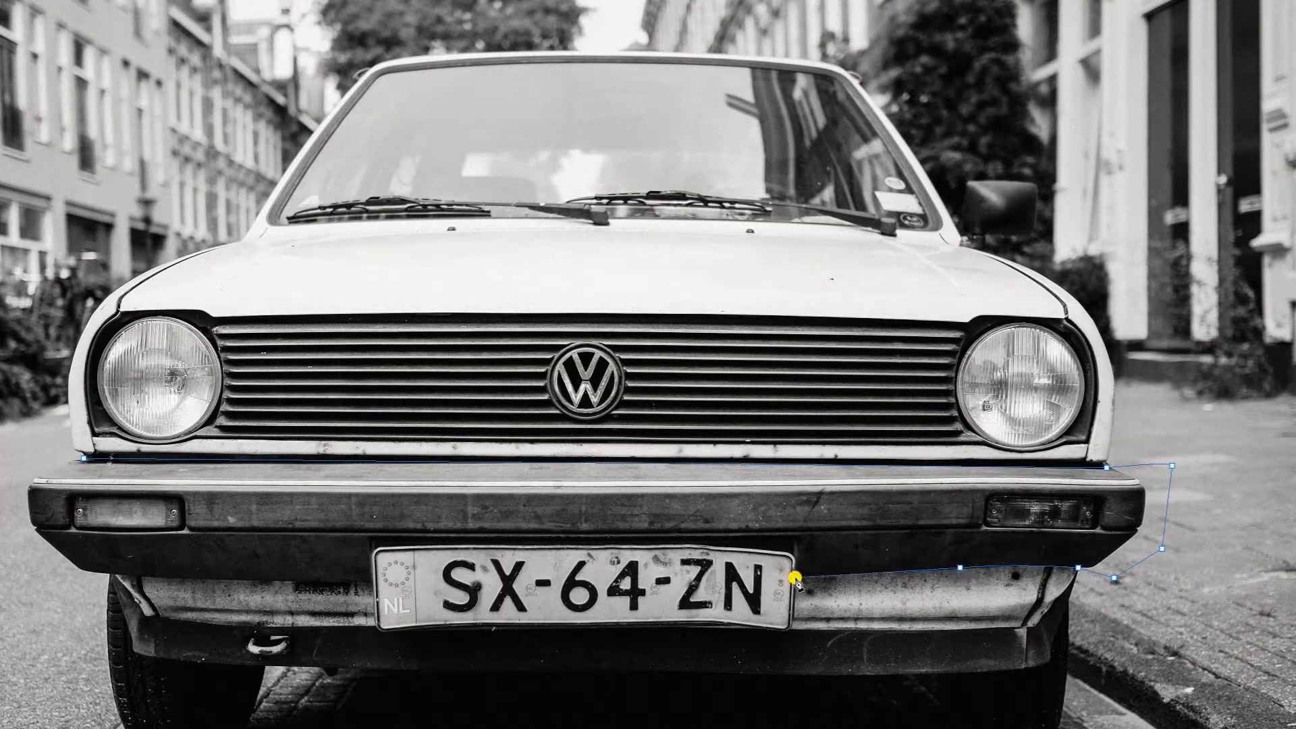
# Complete the bumper path along its underside and around the licence plate's top, then copy the enclosed area onto a new layer
pyautogui.click(796, 558)
pyautogui.click(373, 556)
pyautogui.click(372, 582)
pyautogui.moveTo(267, 582); pyautogui.dragTo(588, 569)
pyautogui.moveTo(428, 563); pyautogui.dragTo(413, 559)
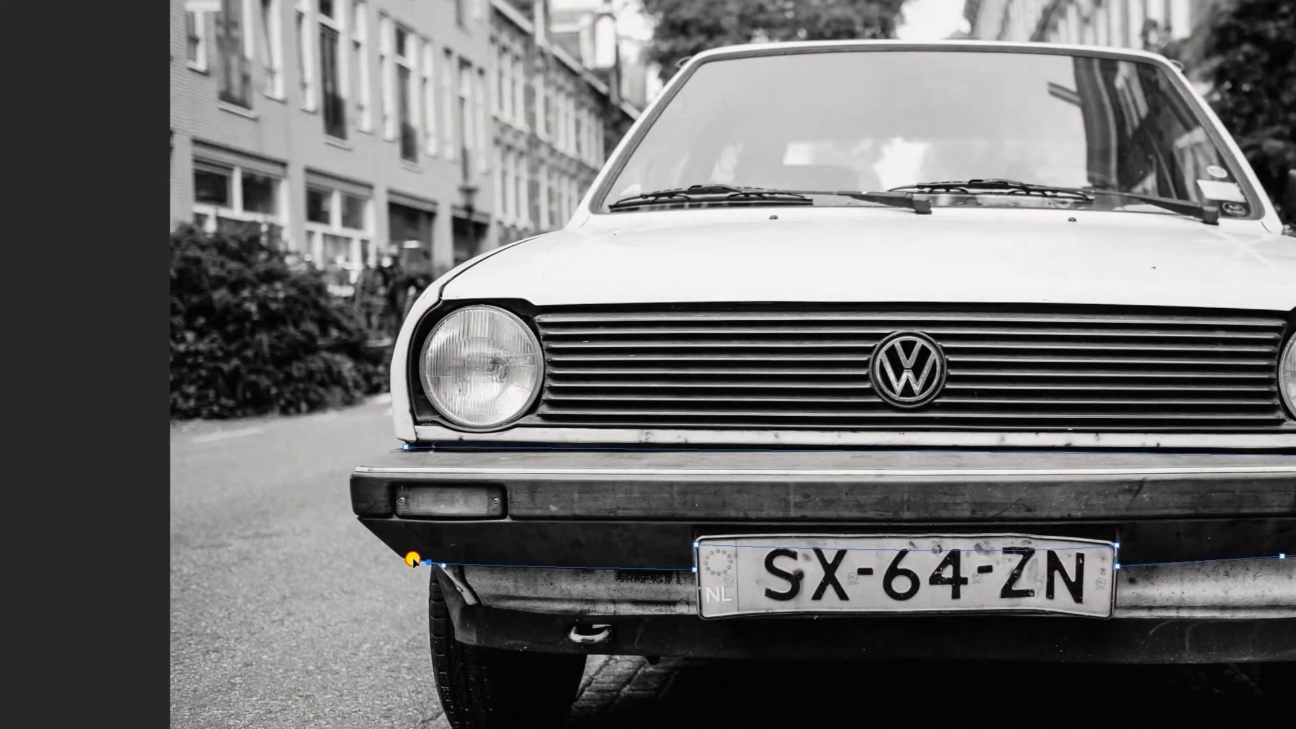
pyautogui.hotkey('ctrl', 'Return')
pyautogui.hotkey('ctrl', 'j')
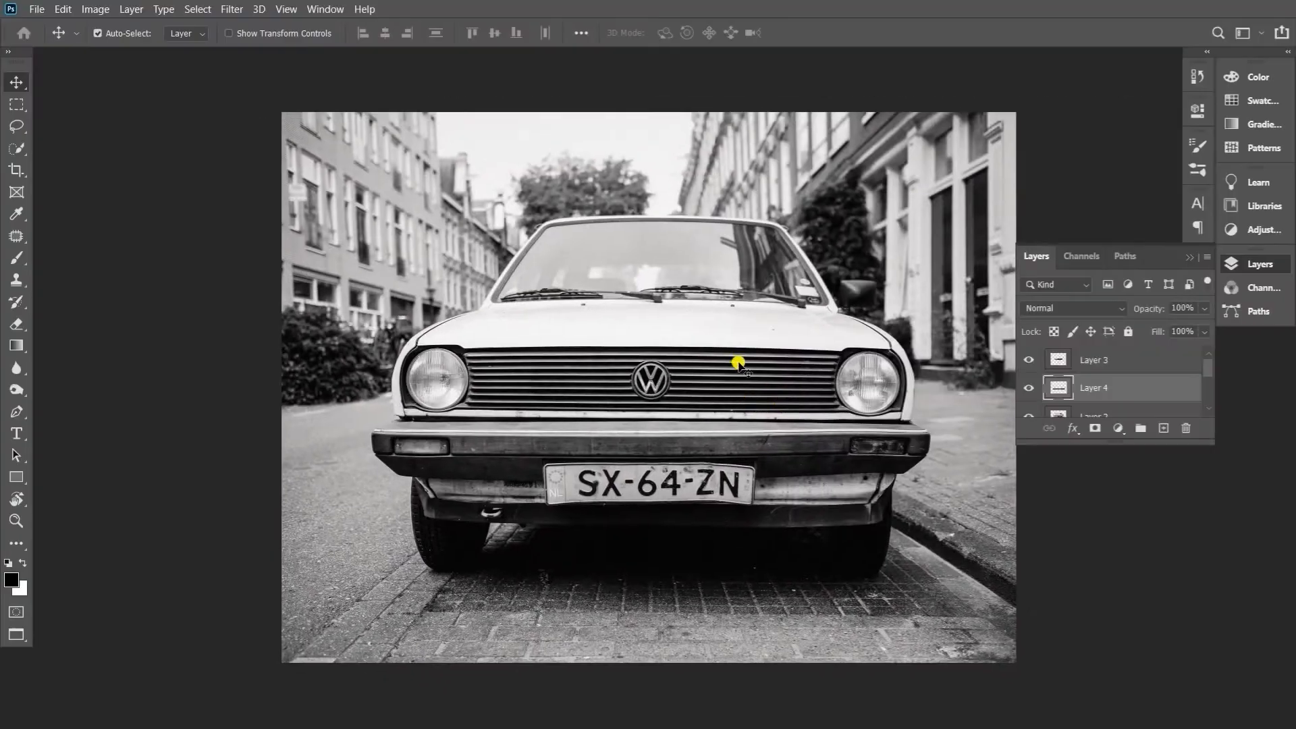
# Colorize the car body orange with Hue/Saturation, using hue 24, saturation about 91 and lightness about -30
pyautogui.hotkey('ctrl', 'u')
pyautogui.click(1144, 428)
pyautogui.moveTo(941, 368); pyautogui.dragTo(1033, 371)
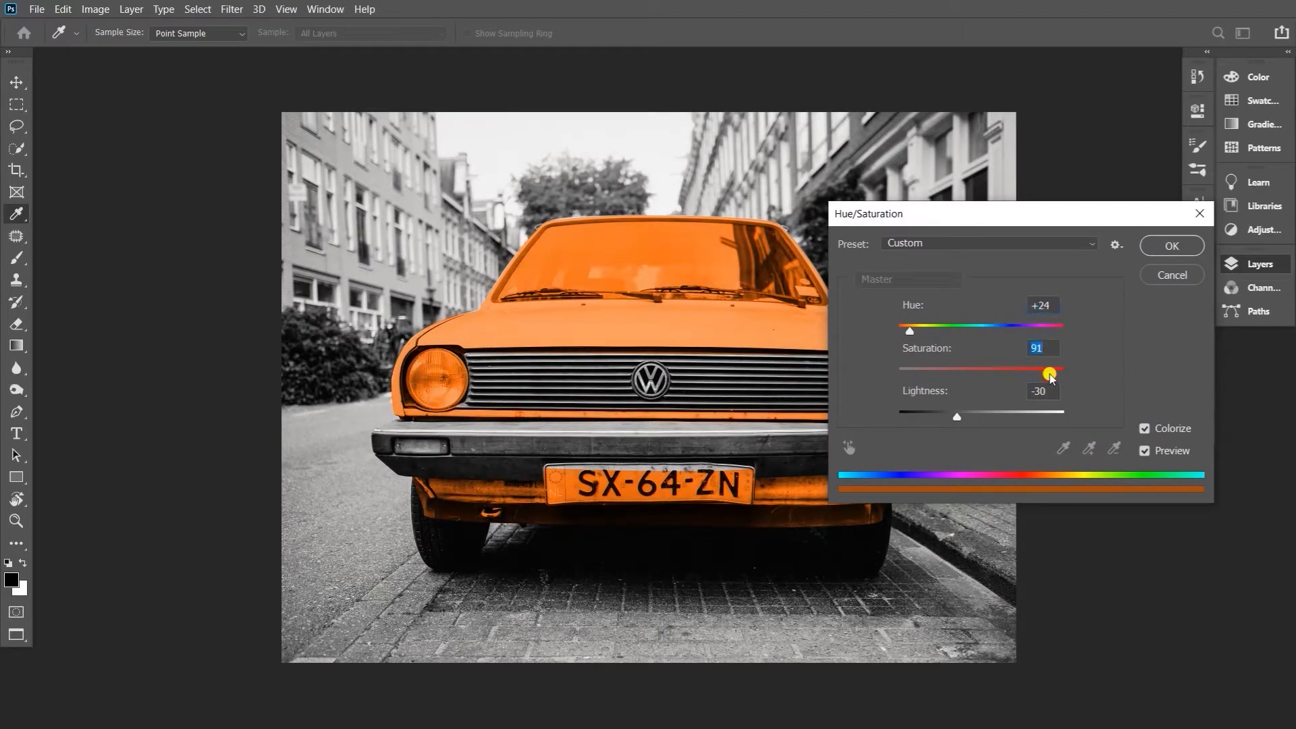
pyautogui.moveTo(956, 417); pyautogui.dragTo(954, 415)
pyautogui.click(1172, 246)
# Start a pen path up the windshield's left pillar and around its upper left corner
pyautogui.press('z')
pyautogui.moveTo(692, 432); pyautogui.dragTo(729, 432)
pyautogui.moveTo(613, 243); pyautogui.dragTo(719, 358)
pyautogui.moveTo(454, 286); pyautogui.dragTo(434, 338)
pyautogui.press('p')
pyautogui.click(197, 465)
pyautogui.moveTo(378, 204); pyautogui.dragTo(458, 297)
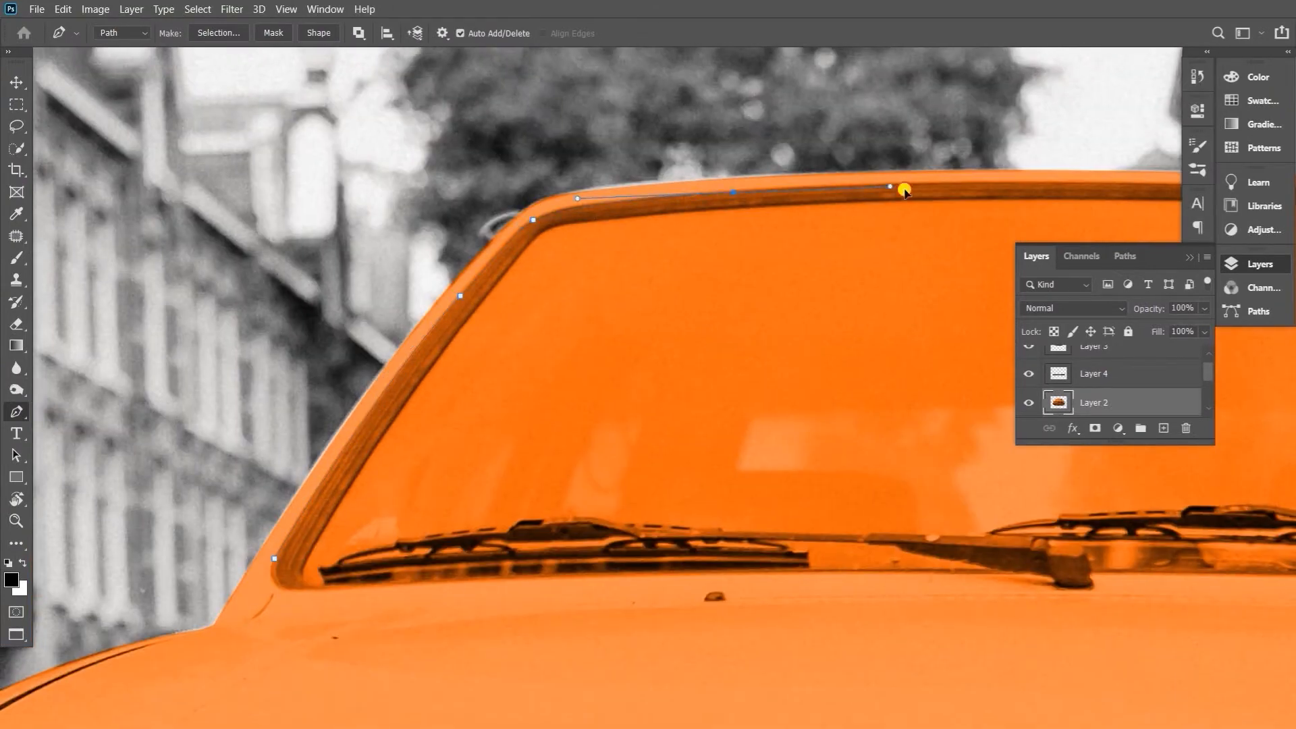
pyautogui.moveTo(622, 201); pyautogui.dragTo(652, 199)
# Extend the windshield path along the top edge to the upper right corner
pyautogui.moveTo(833, 200); pyautogui.dragTo(507, 277)
pyautogui.moveTo(621, 261); pyautogui.dragTo(732, 259)
pyautogui.moveTo(724, 293); pyautogui.dragTo(383, 317)
pyautogui.moveTo(791, 299); pyautogui.dragTo(957, 315)
pyautogui.keyDown('alt'); pyautogui.click(792, 298); pyautogui.keyUp('alt')
pyautogui.moveTo(869, 342); pyautogui.dragTo(689, 351)
pyautogui.moveTo(783, 330); pyautogui.dragTo(813, 344)
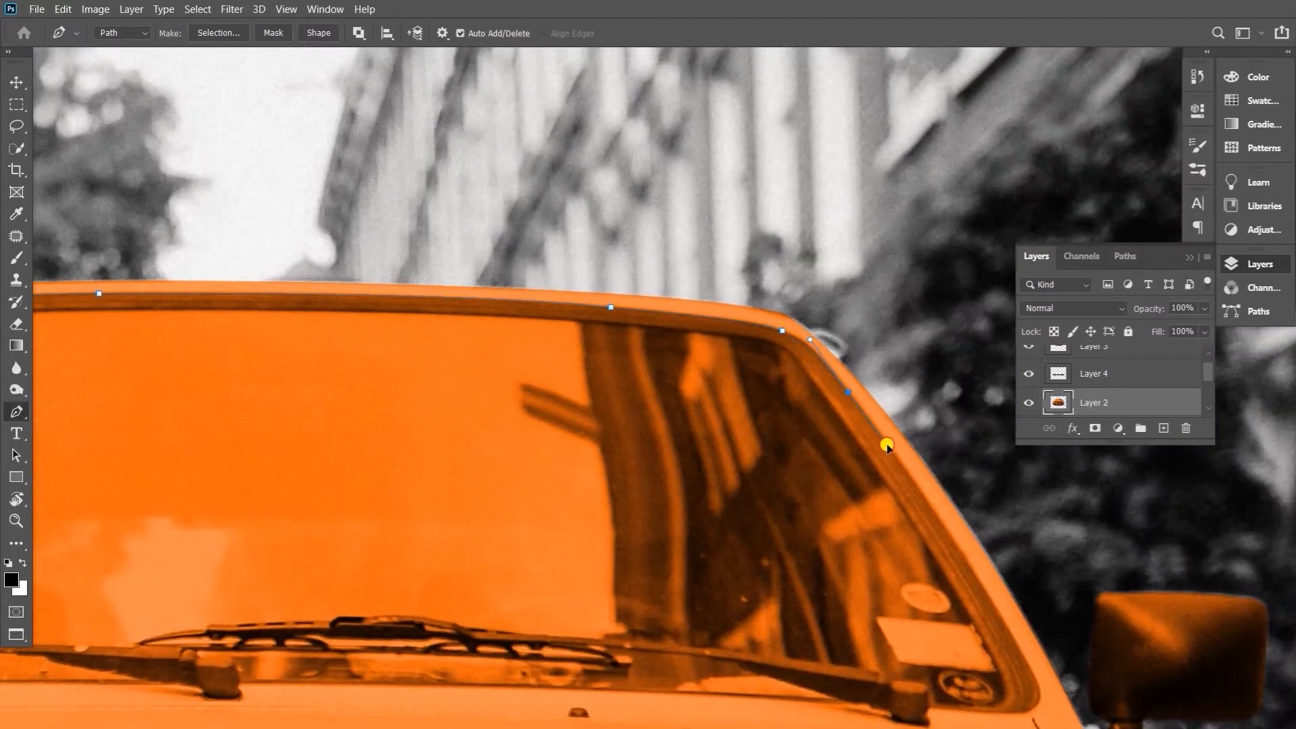
# Extend the windshield path down the right pillar and around the lower right corner to the right wiper's base
pyautogui.moveTo(904, 516); pyautogui.dragTo(739, 285)
pyautogui.moveTo(870, 450); pyautogui.dragTo(917, 553)
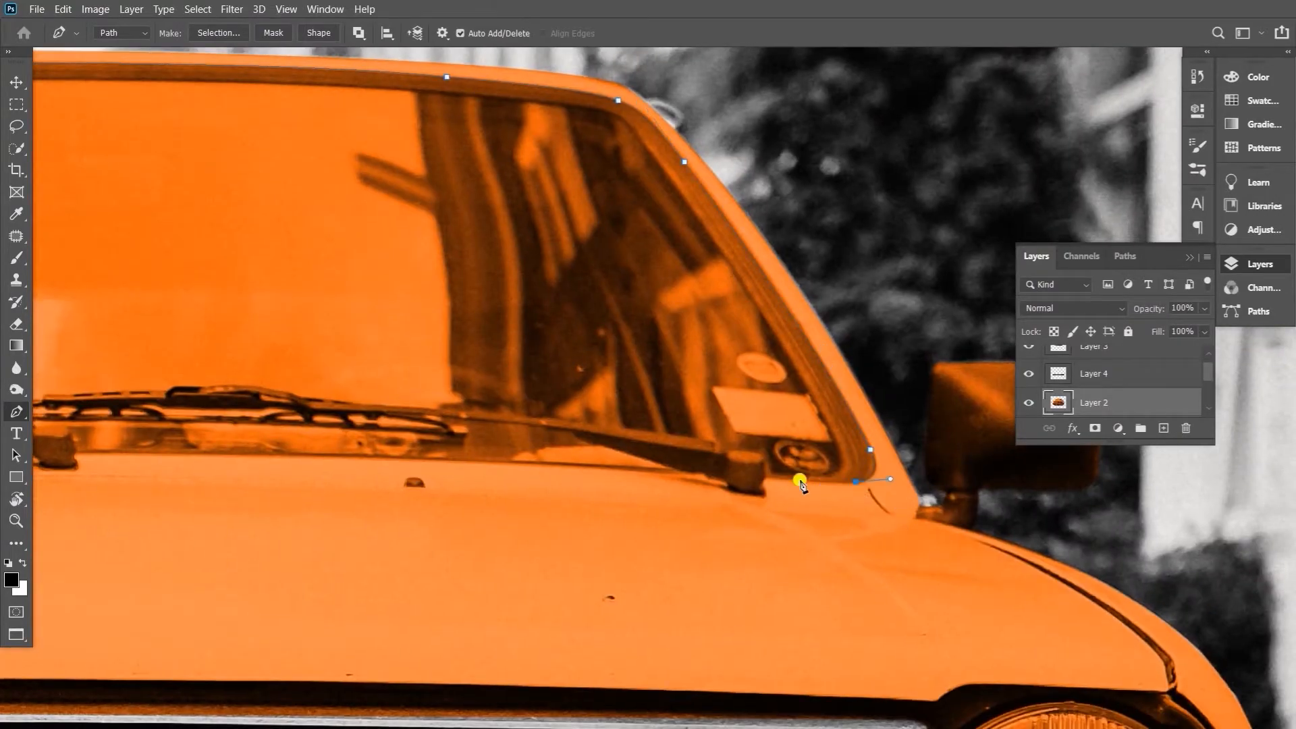
pyautogui.moveTo(370, 492); pyautogui.dragTo(733, 453)
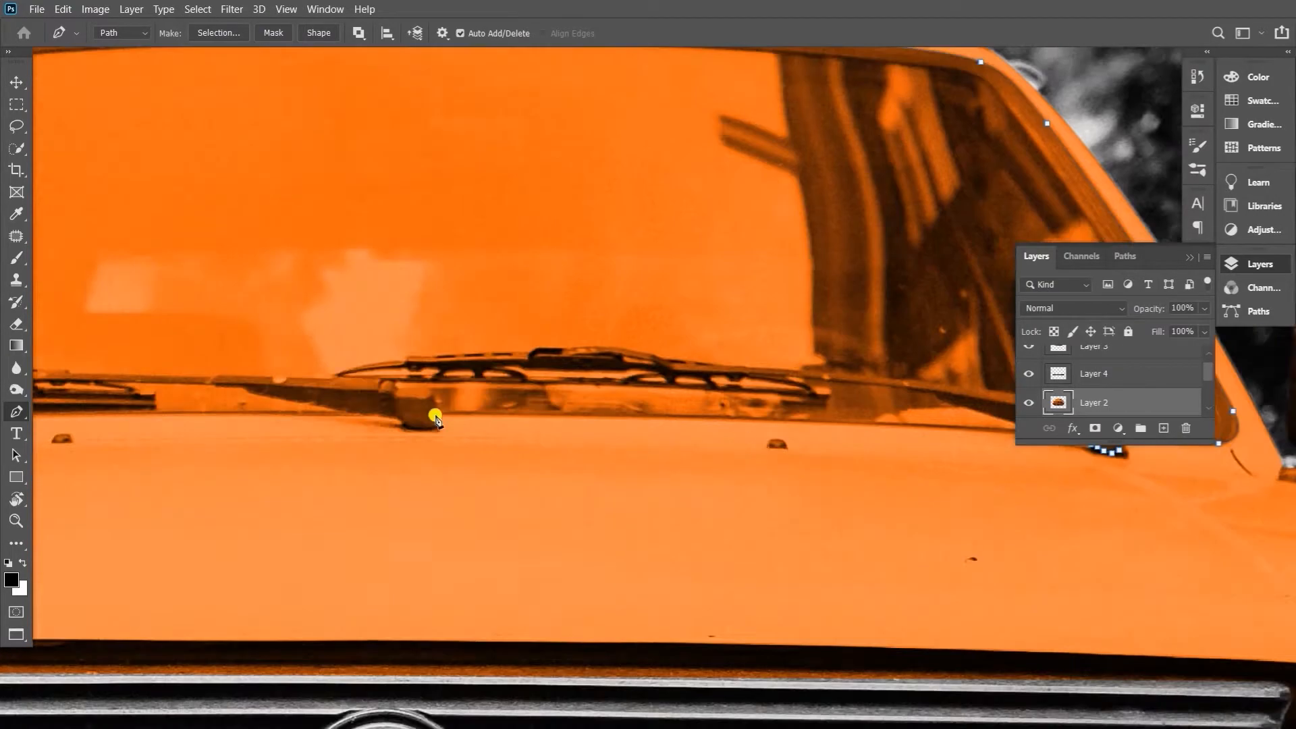
# Extend the windshield path along the bottom edge, around the other wiper's base, to the lower left corner
pyautogui.click(439, 414)
pyautogui.hotkey('ctrl', 'z')
pyautogui.click(399, 419)
pyautogui.moveTo(398, 432); pyautogui.dragTo(793, 417)
pyautogui.moveTo(290, 405); pyautogui.dragTo(91, 420)
pyautogui.keyDown('alt'); pyautogui.click(290, 405); pyautogui.keyUp('alt')
pyautogui.moveTo(448, 437); pyautogui.dragTo(986, 462)
pyautogui.moveTo(575, 441); pyautogui.dragTo(546, 446)
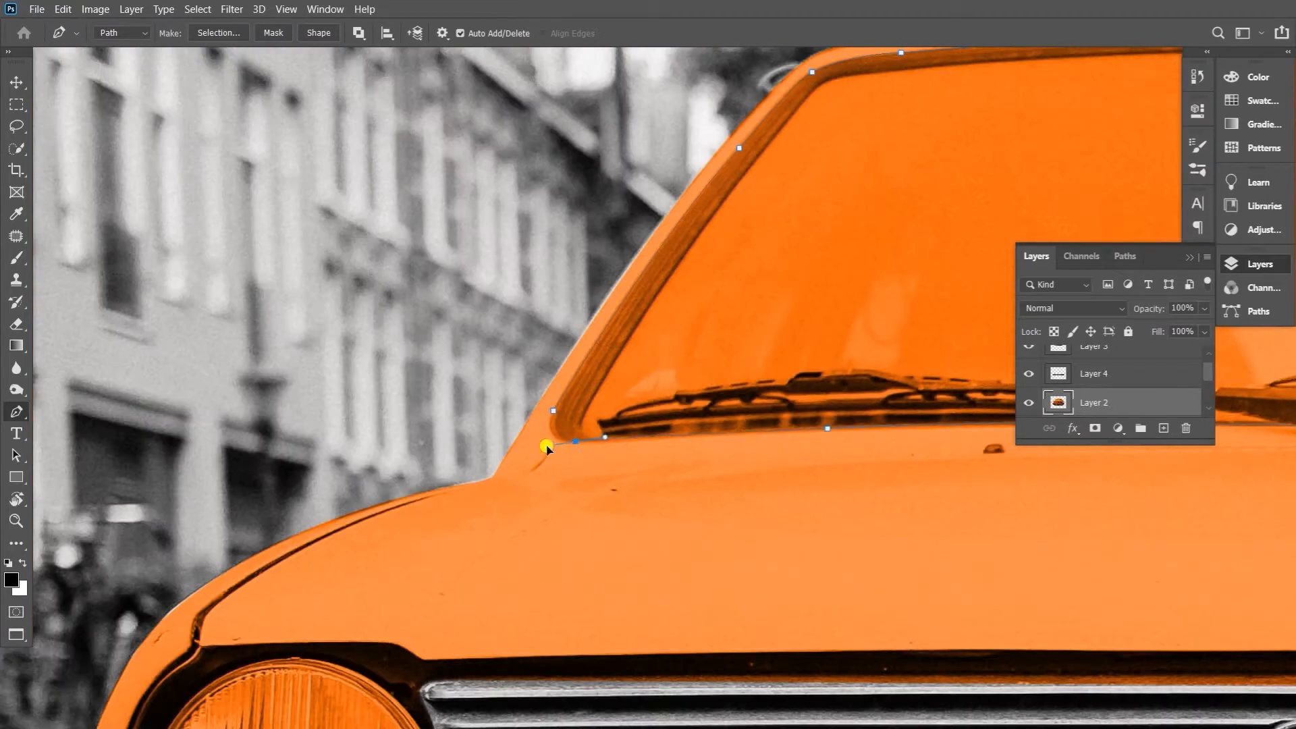
# Convert the windshield path to a selection, delete the orange inside it on Layer 2, and deselect
pyautogui.hotkey('ctrl', 'Return')
pyautogui.press('Delete')
pyautogui.hotkey('ctrl', 'd')
pyautogui.press('v')
pyautogui.hotkey('ctrl', '0')
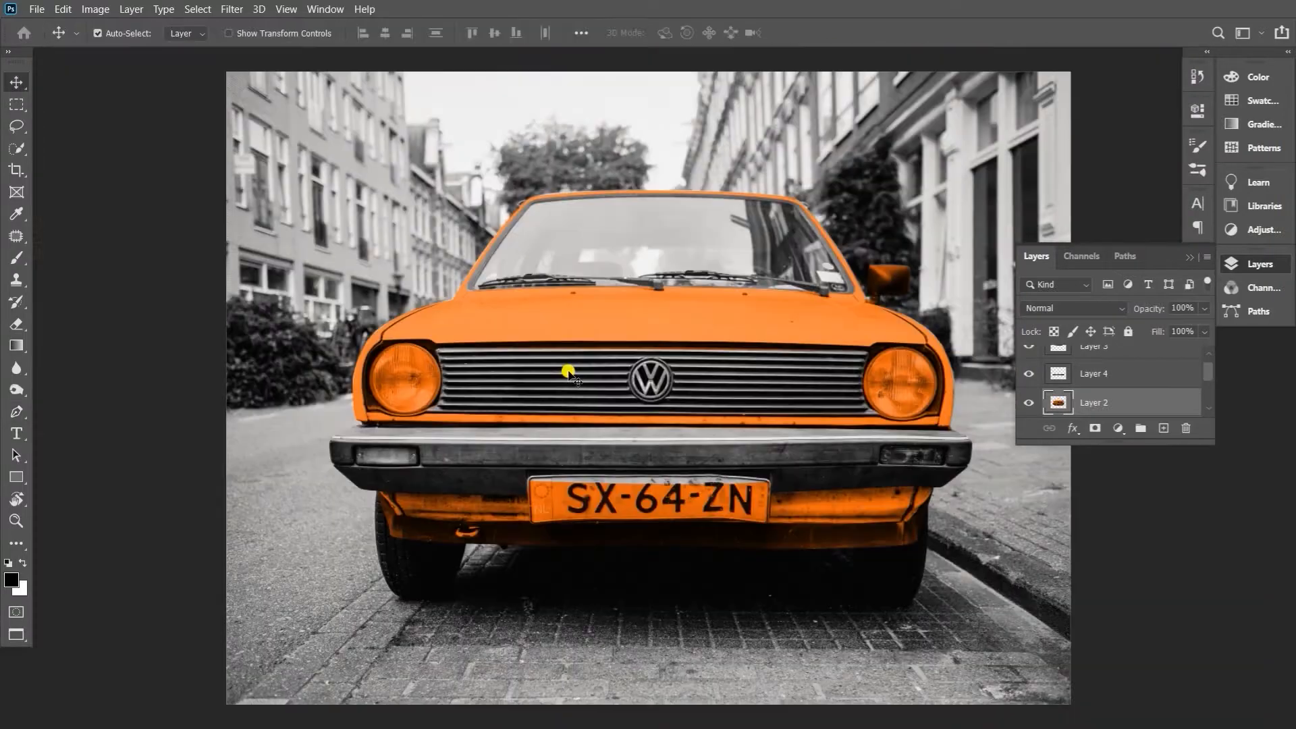
# Add a layer mask to Layer 2 and erase the orange strip along the grille's top edge with a smaller eraser
pyautogui.moveTo(725, 473); pyautogui.dragTo(800, 472)
pyautogui.moveTo(424, 276); pyautogui.dragTo(564, 373)
pyautogui.click(1095, 427)
pyautogui.press('e')
pyautogui.press('[')
pyautogui.press('[')
pyautogui.press('[')
pyautogui.press('[')
pyautogui.press('[')
pyautogui.click(315, 332)
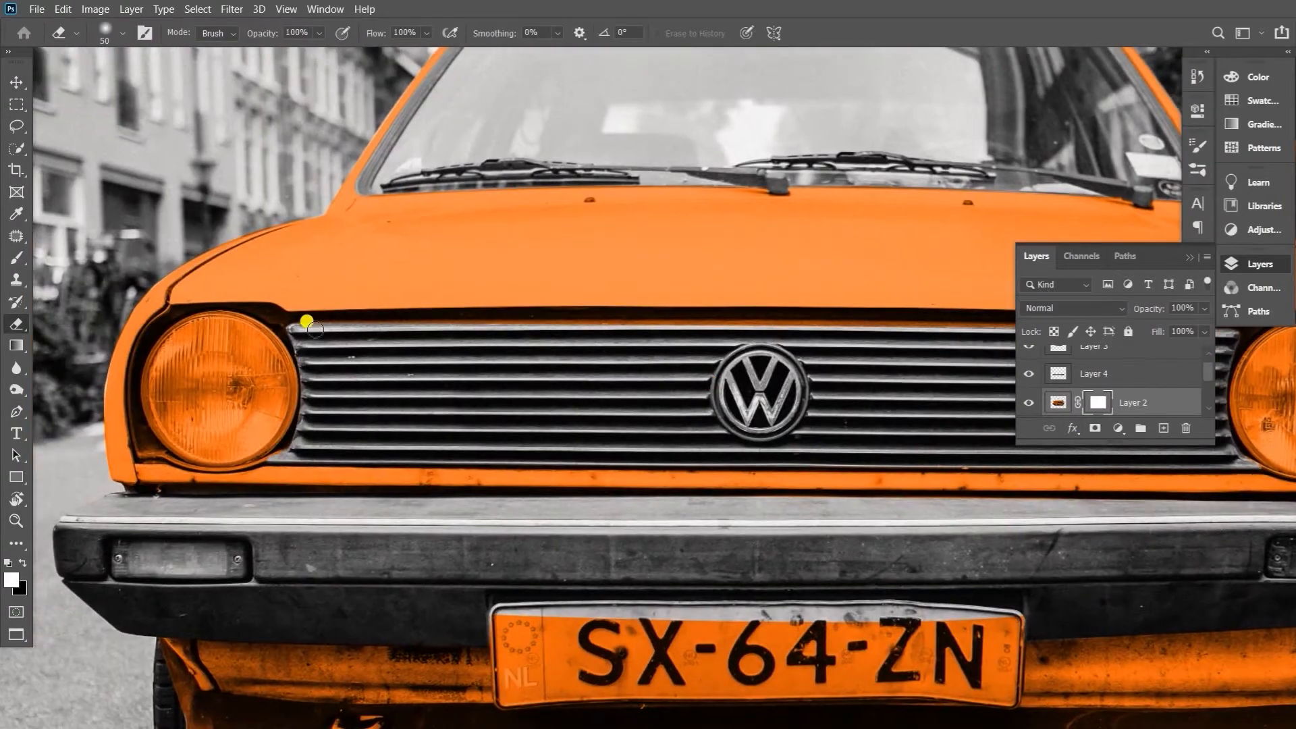
pyautogui.press('f')
pyautogui.keyDown('shift'); pyautogui.click(1200, 287); pyautogui.keyUp('shift')
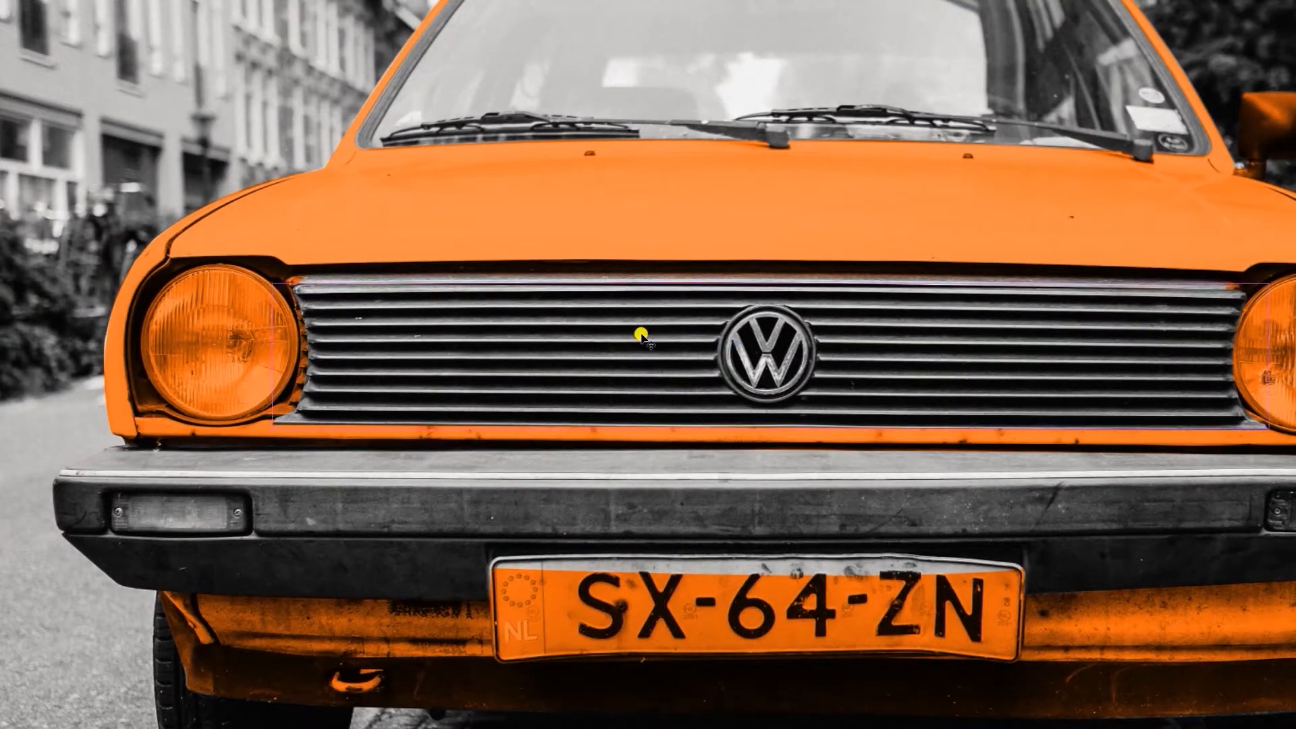
# Increase the grille's brightness and contrast with Curves, pulling the white point inward and setting the black point input to 2
pyautogui.hotkey('ctrl', 'm')
pyautogui.moveTo(975, 580); pyautogui.dragTo(908, 561)
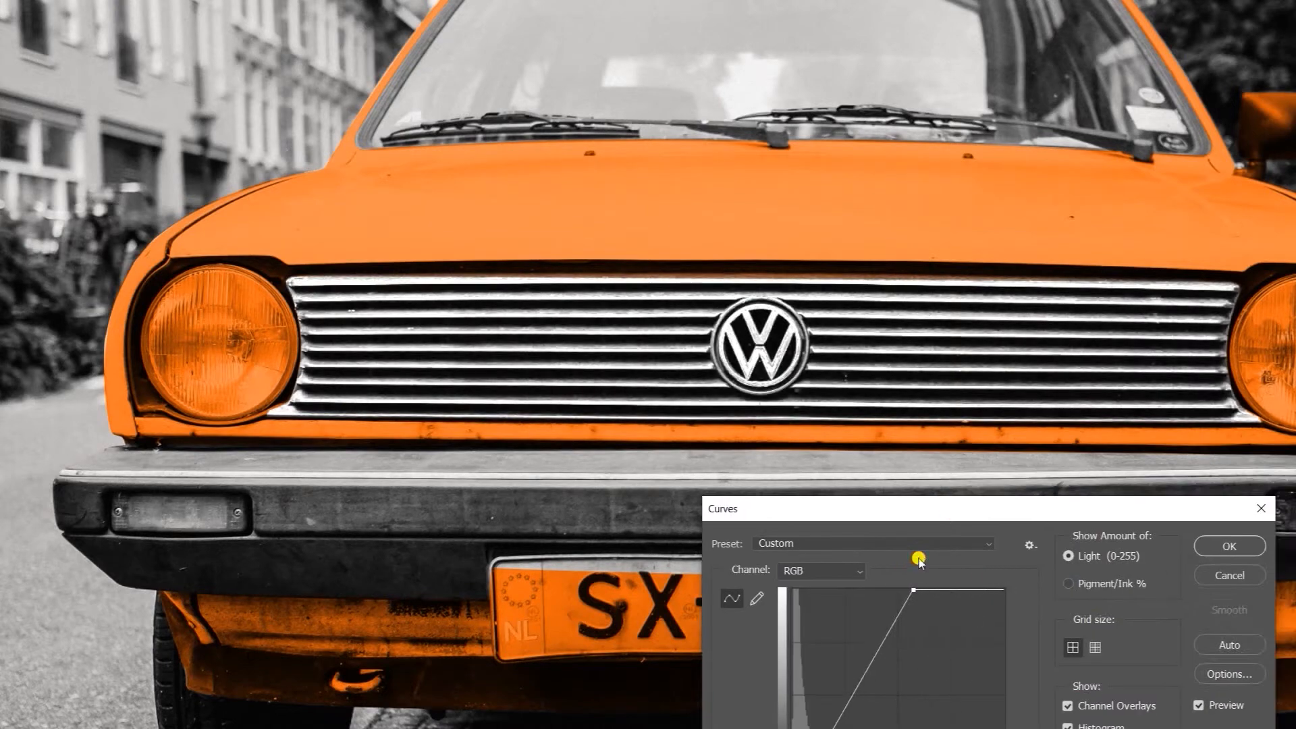
pyautogui.moveTo(902, 573); pyautogui.dragTo(903, 573)
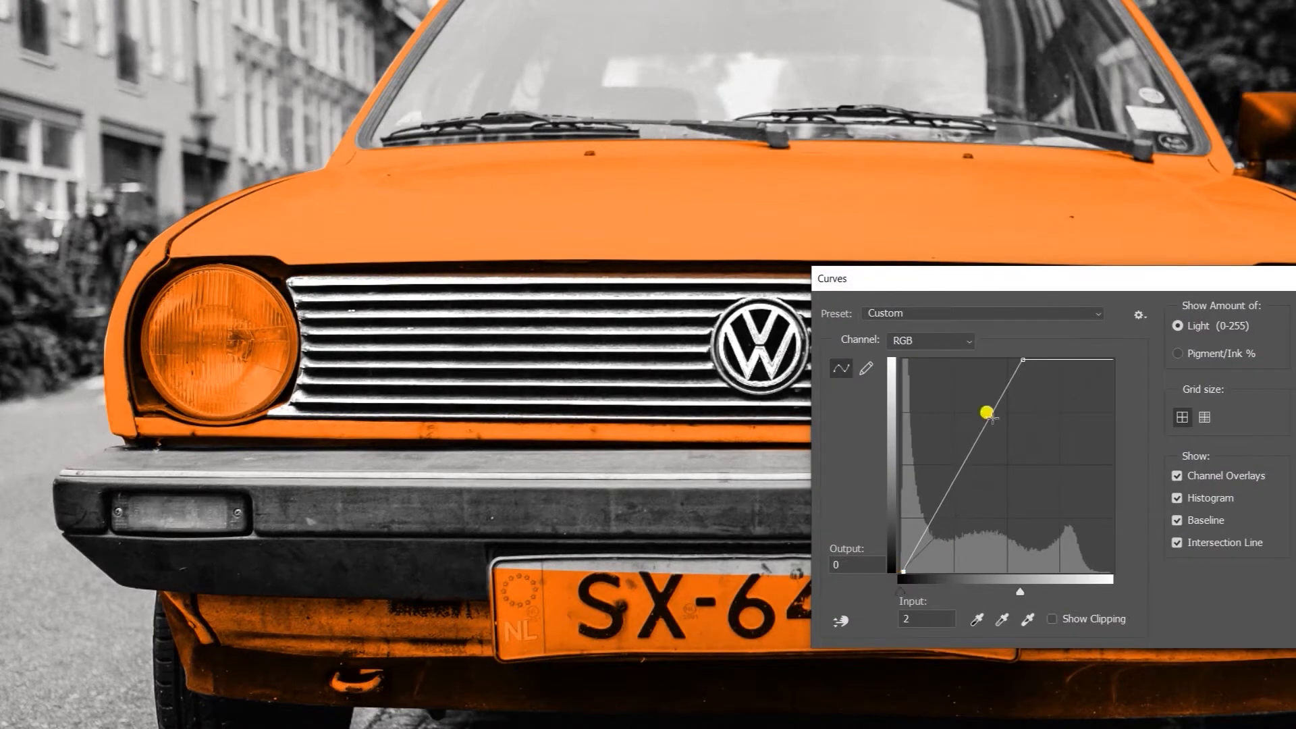
pyautogui.moveTo(1021, 359); pyautogui.dragTo(1009, 360)
pyautogui.press('Return')
# Adjust the grille's midtones and white point with Levels
pyautogui.hotkey('ctrl', 'l')
pyautogui.moveTo(908, 382)
pyautogui.mouseDown()
pyautogui.moveTo(921, 379)
pyautogui.moveTo(899, 382)
pyautogui.mouseUp()
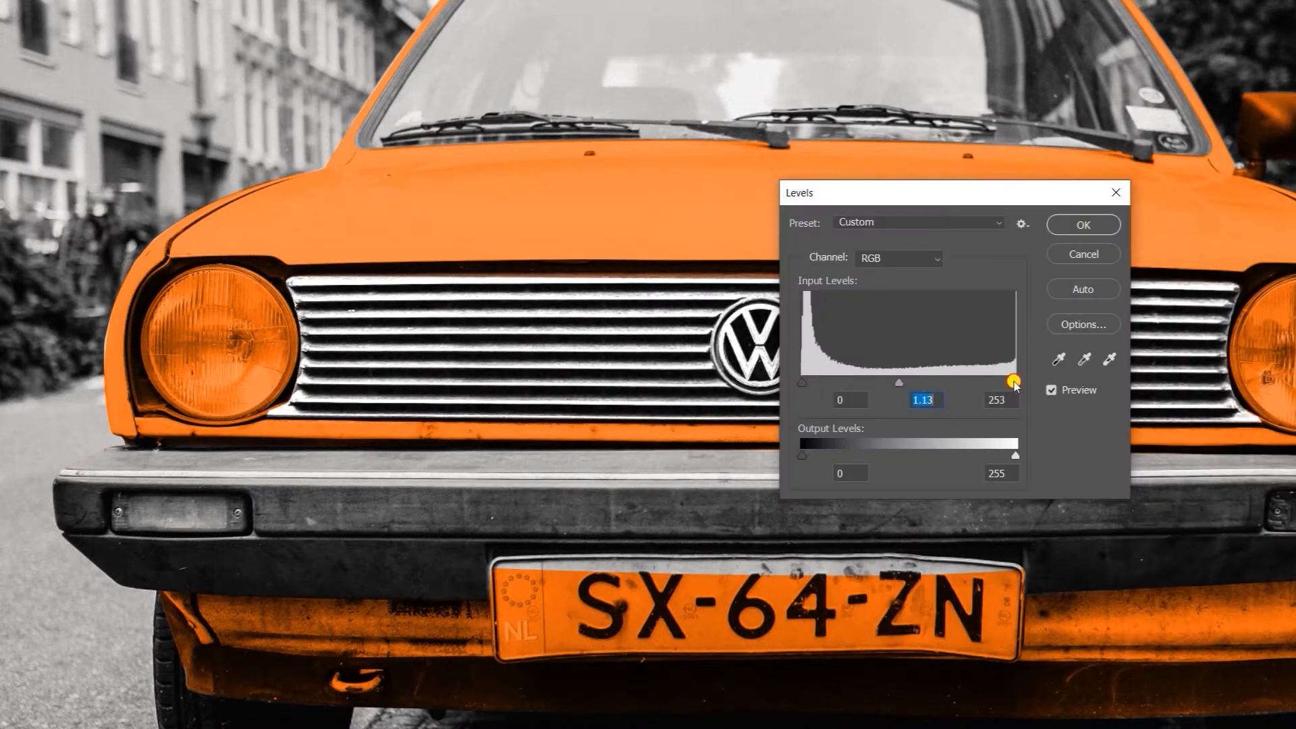
pyautogui.moveTo(1014, 382); pyautogui.dragTo(1007, 382)
pyautogui.moveTo(891, 382); pyautogui.dragTo(811, 383)
pyautogui.click(1075, 231)
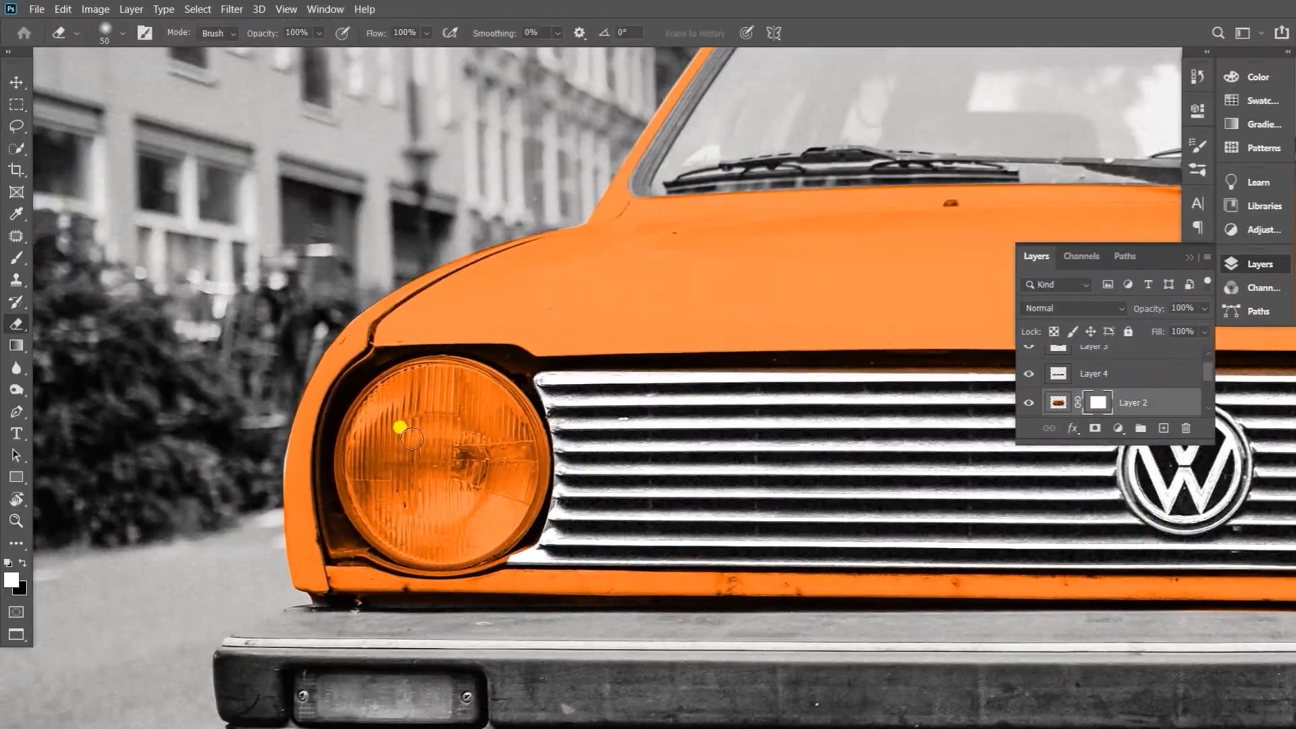
# Brush away part of the orange on the left headlight and trace a closed pen path around its black surround
pyautogui.press(']')
pyautogui.moveTo(432, 466)
pyautogui.mouseDown()
pyautogui.moveTo(481, 464)
pyautogui.moveTo(501, 536)
pyautogui.moveTo(522, 375)
pyautogui.moveTo(361, 411)
pyautogui.moveTo(486, 549)
pyautogui.moveTo(399, 393)
pyautogui.moveTo(471, 517)
pyautogui.moveTo(370, 540)
pyautogui.mouseUp()
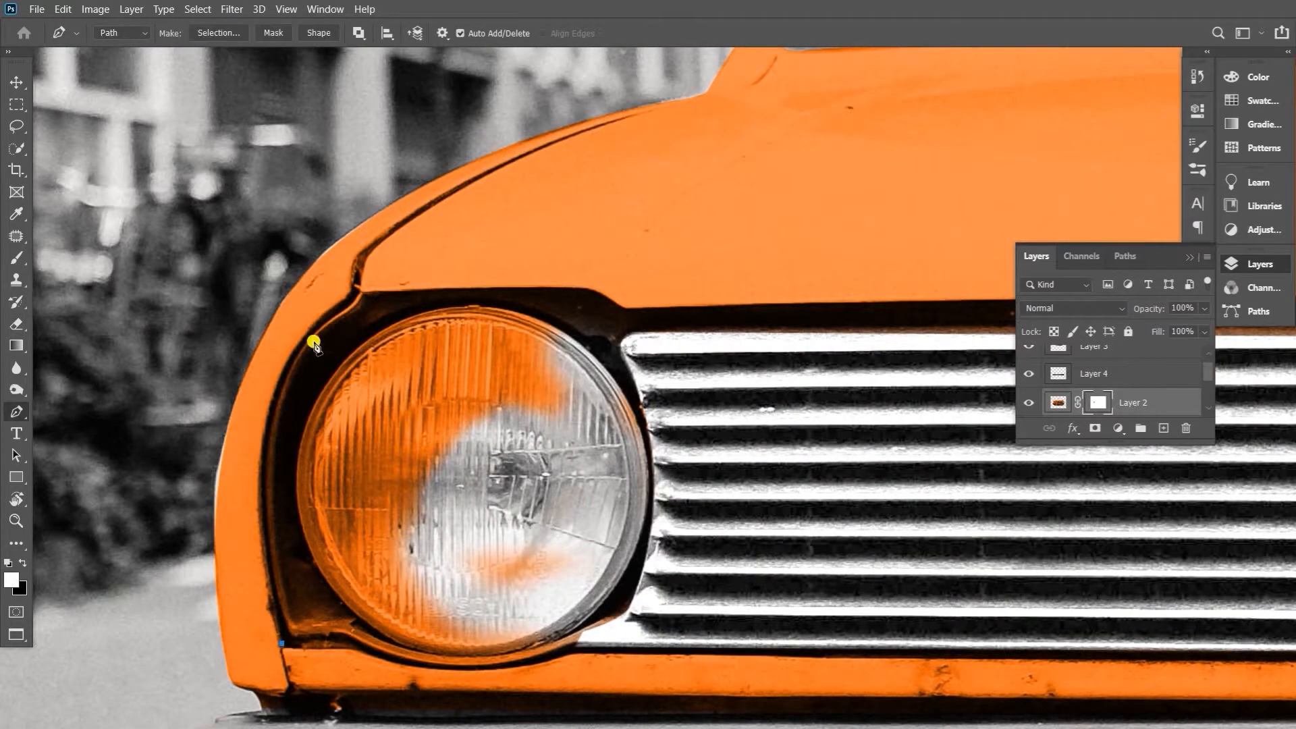
pyautogui.click(291, 638)
pyautogui.moveTo(299, 355); pyautogui.dragTo(371, 249)
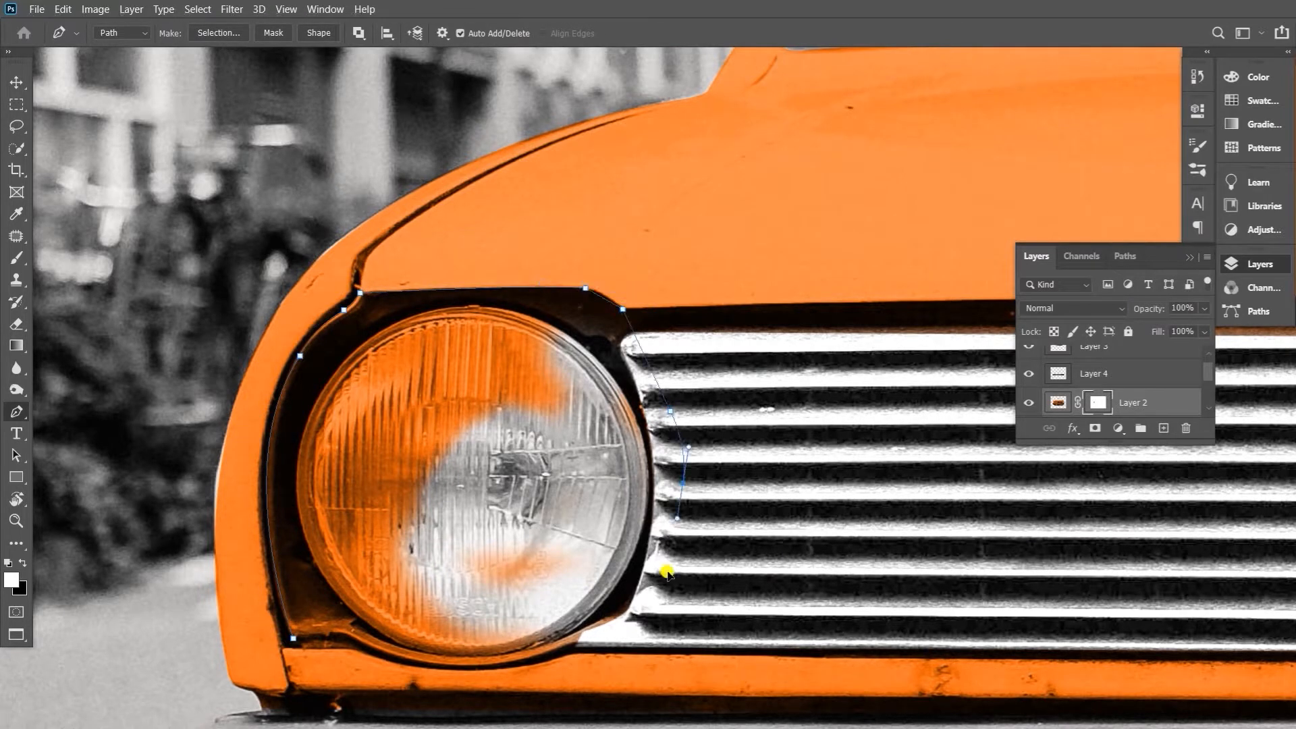
pyautogui.moveTo(326, 623); pyautogui.dragTo(335, 640)
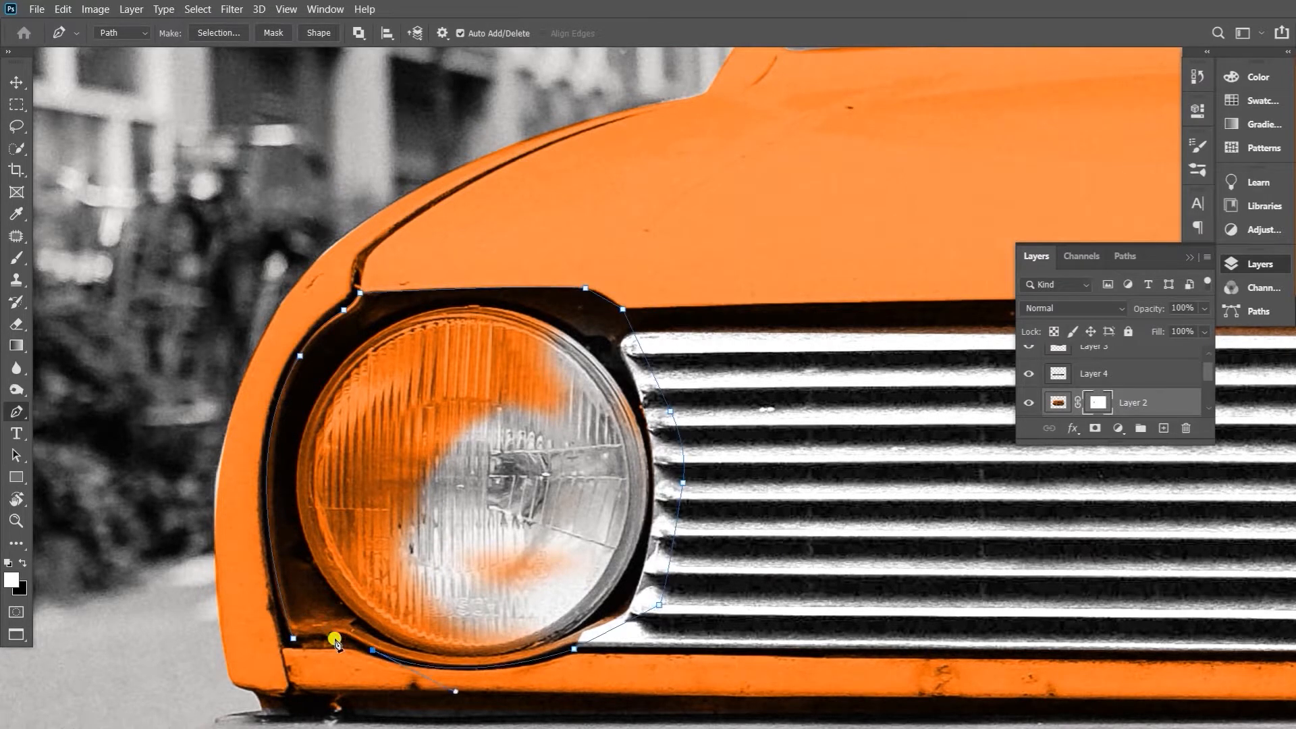
pyautogui.click(293, 638)
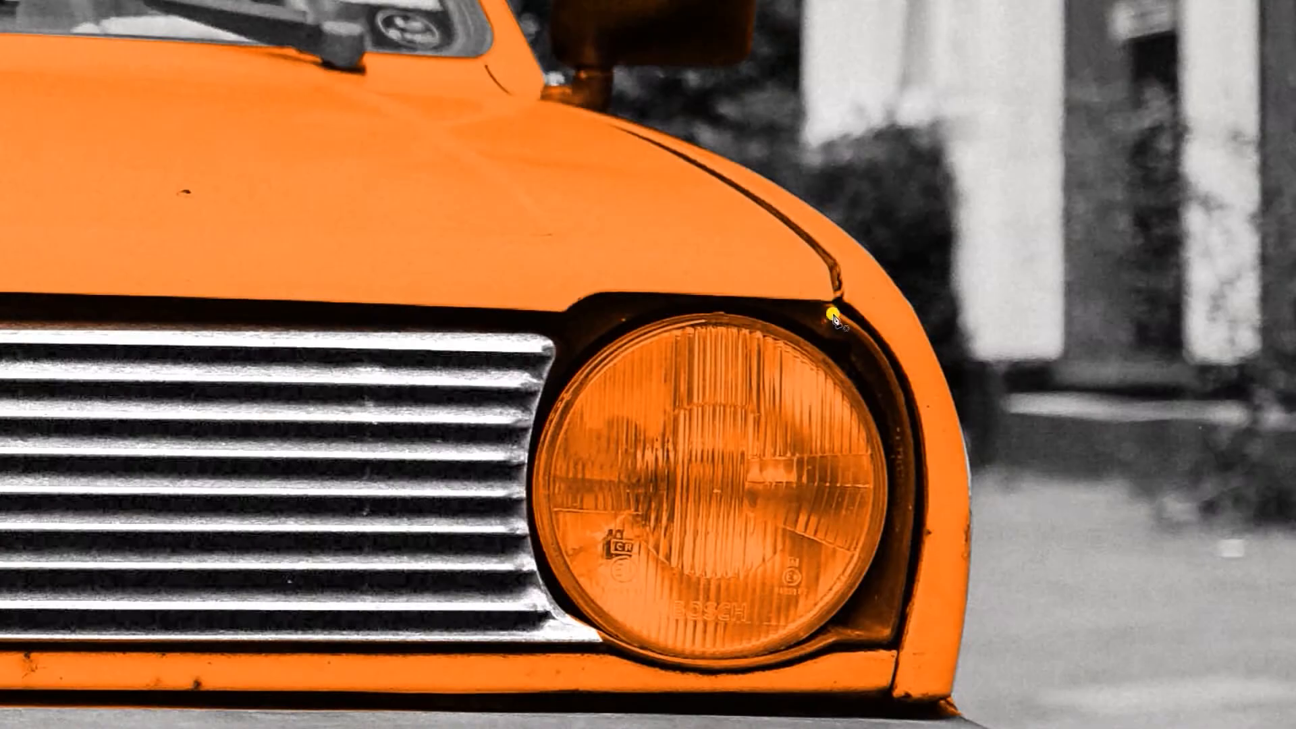
# Trace a pen path around the black surround of the right headlight
pyautogui.click(839, 312)
pyautogui.moveTo(908, 422); pyautogui.dragTo(914, 500)
pyautogui.keyDown('alt'); pyautogui.click(907, 423); pyautogui.keyUp('alt')
pyautogui.moveTo(894, 637); pyautogui.dragTo(868, 578)
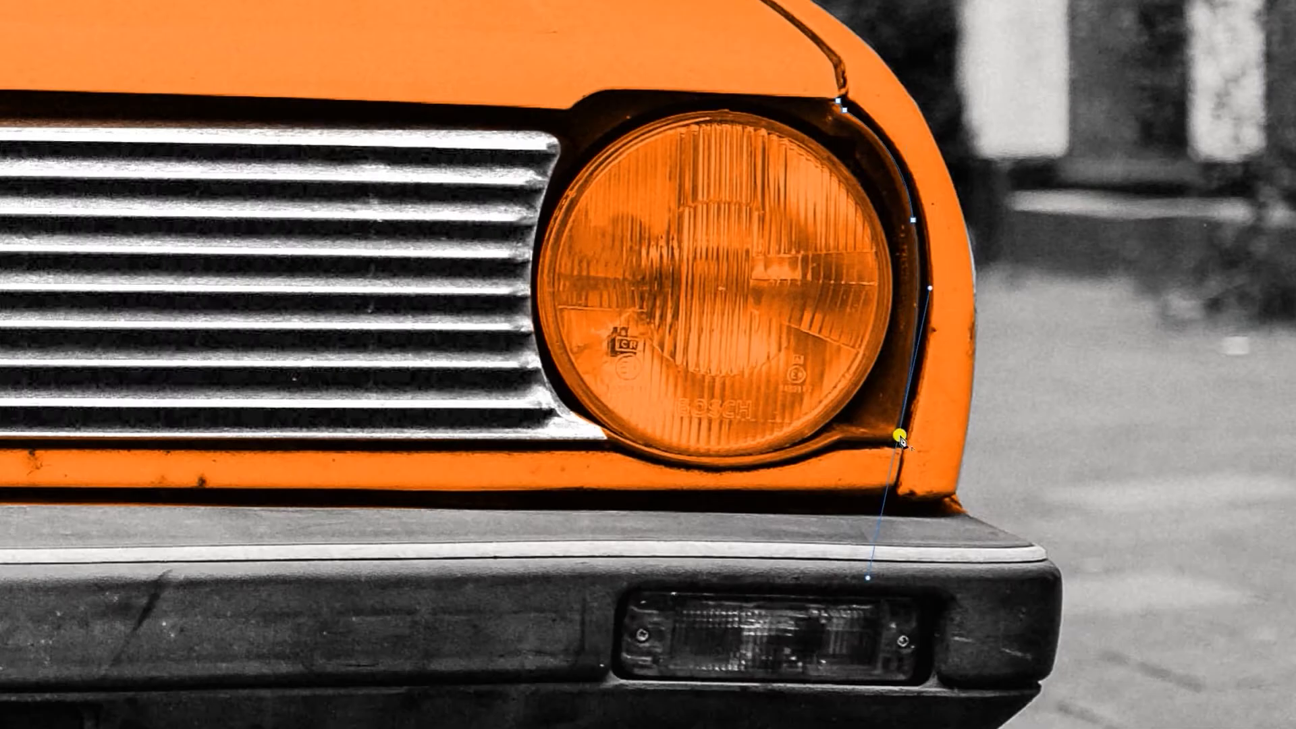
pyautogui.moveTo(567, 405); pyautogui.dragTo(471, 383)
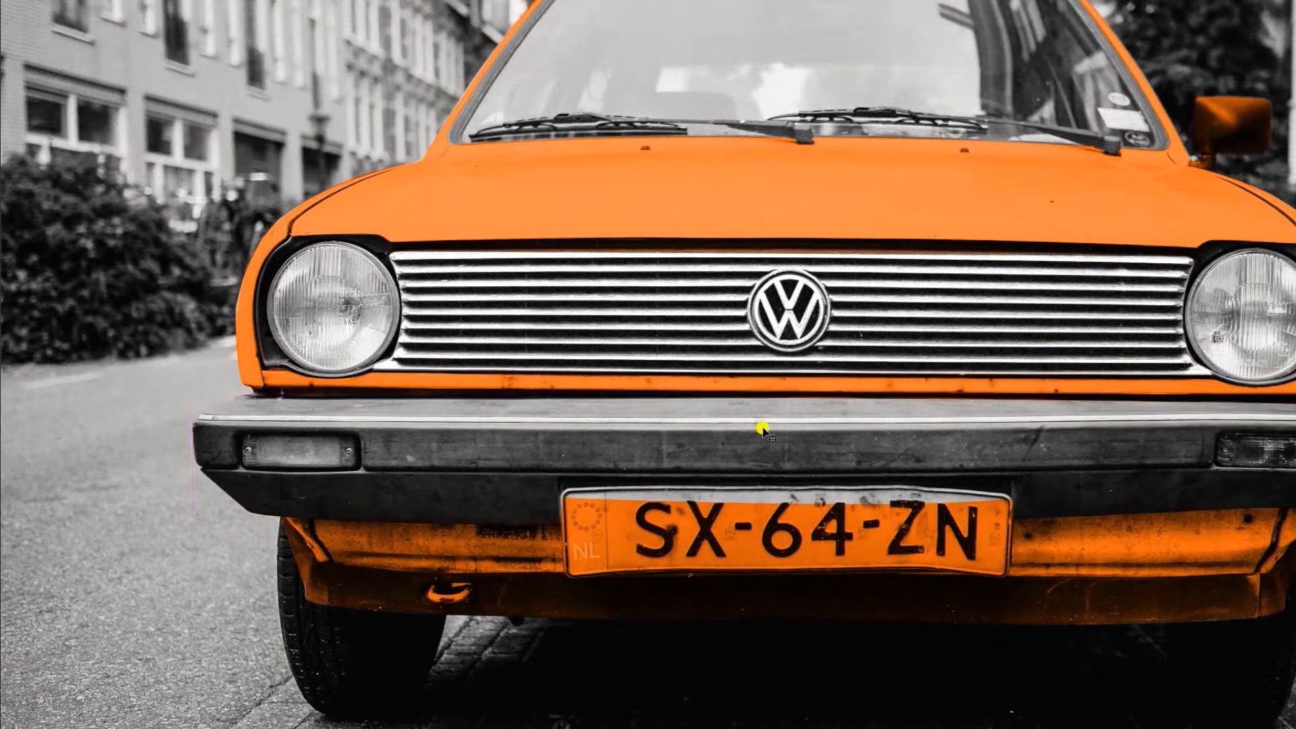
# Turn the bumper nearly black with Hue/Saturation, using lightness about -71 and a slightly reduced saturation
pyautogui.hotkey('ctrl', 'u')
pyautogui.moveTo(982, 411); pyautogui.dragTo(922, 415)
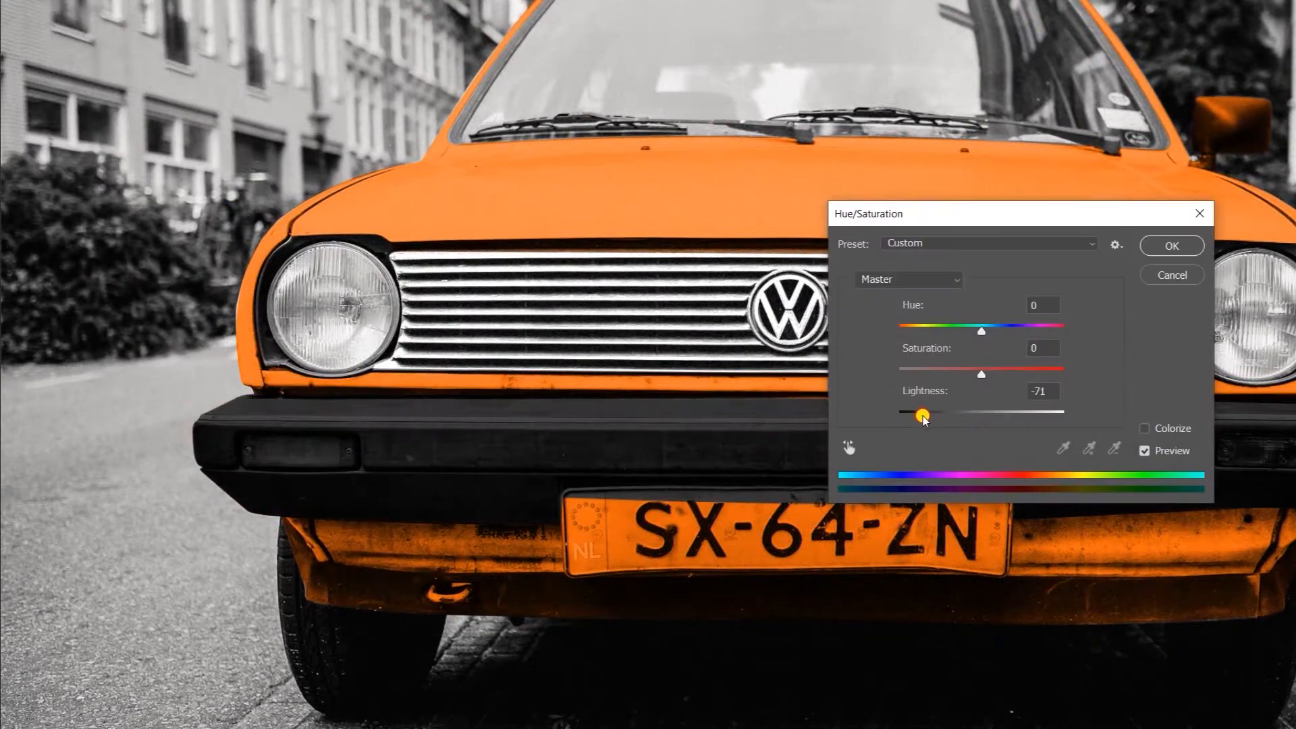
pyautogui.moveTo(982, 374); pyautogui.dragTo(965, 374)
pyautogui.moveTo(922, 417); pyautogui.dragTo(923, 419)
pyautogui.click(1166, 251)
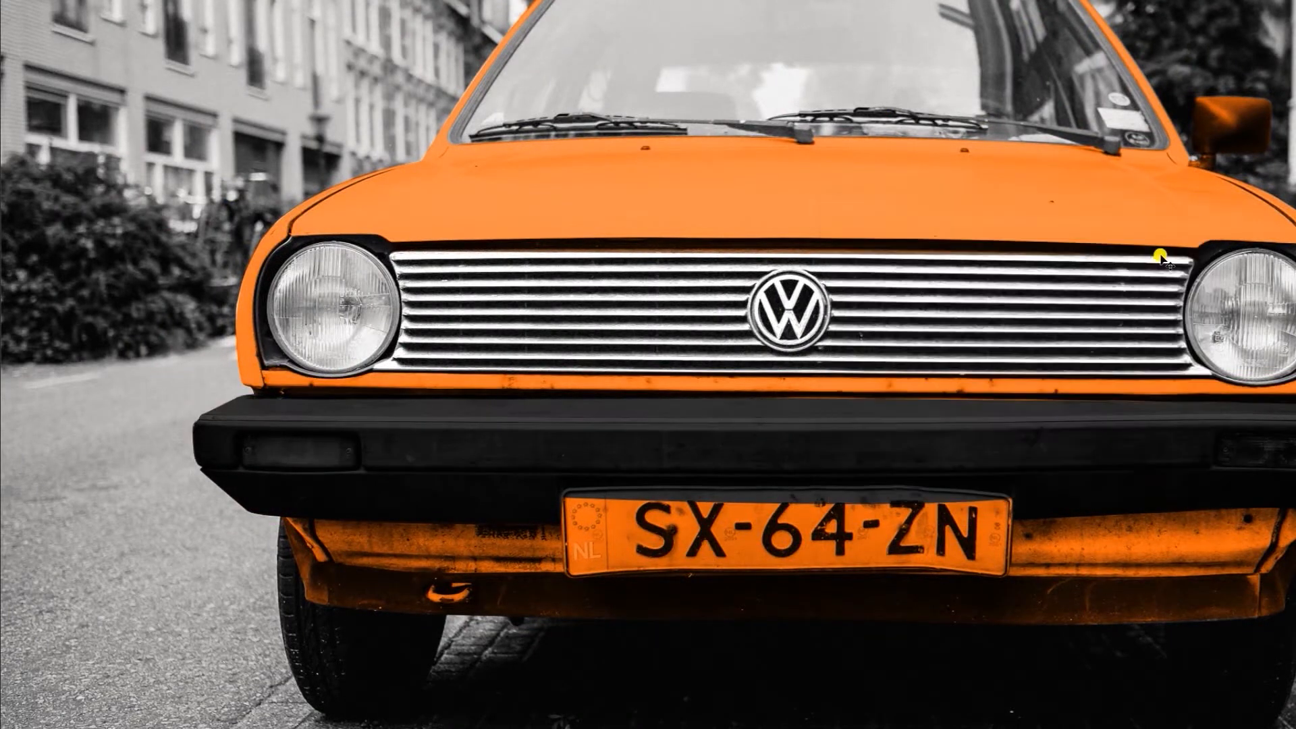
# Trace a closed pen path around the left turn-signal lens in the bumper
pyautogui.hotkey('ctrl', '0')
pyautogui.keyDown('ctrl'); pyautogui.click(363, 433); pyautogui.keyUp('ctrl')
pyautogui.moveTo(364, 432); pyautogui.dragTo(362, 427)
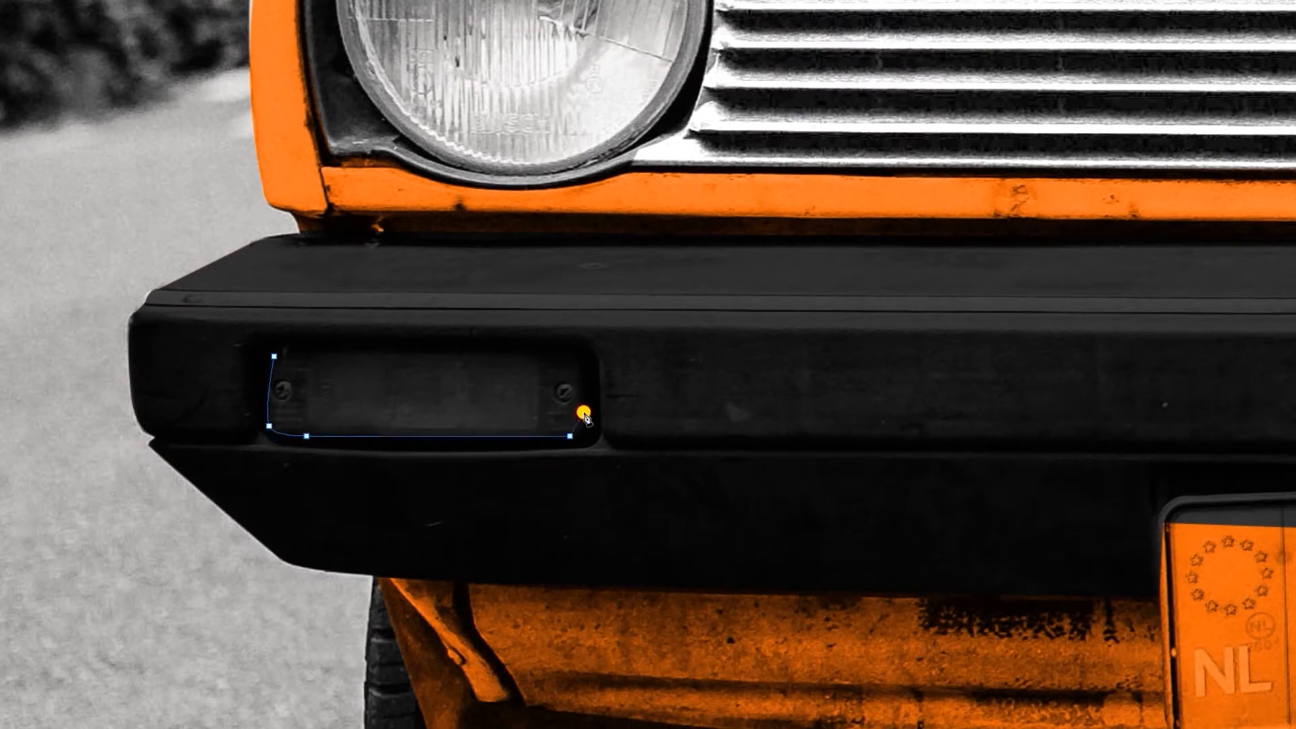
pyautogui.click(584, 356)
pyautogui.moveTo(569, 346); pyautogui.dragTo(541, 347)
pyautogui.click(284, 346)
pyautogui.moveTo(274, 357); pyautogui.dragTo(272, 367)
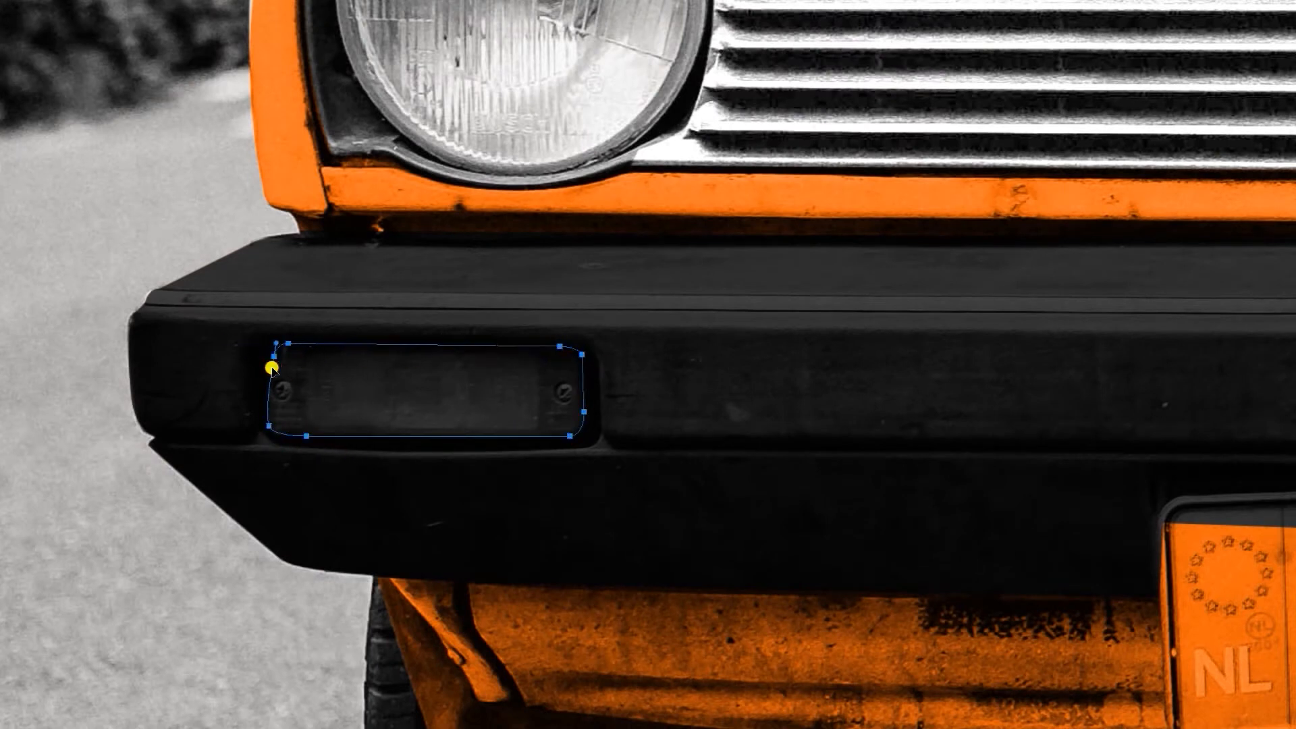
# Cut the traced left lens area out of the black bumper layer and toggle the visibility of the orange Layer 2
pyautogui.hotkey('ctrl', 'Return')
pyautogui.press('Delete')
pyautogui.hotkey('ctrl', 'd')
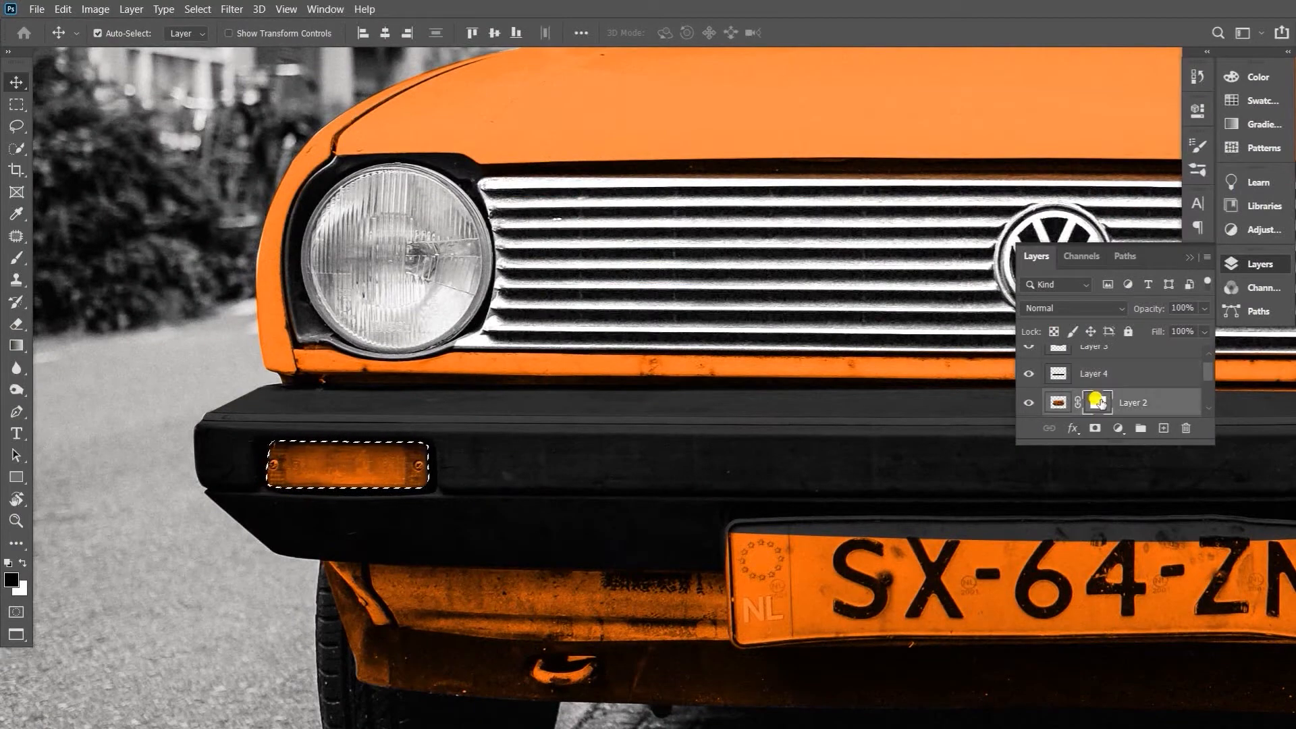
pyautogui.scroll(-2, 1100, 403)
pyautogui.scroll(3, 1094, 401)
pyautogui.scroll(-2, 1029, 391)
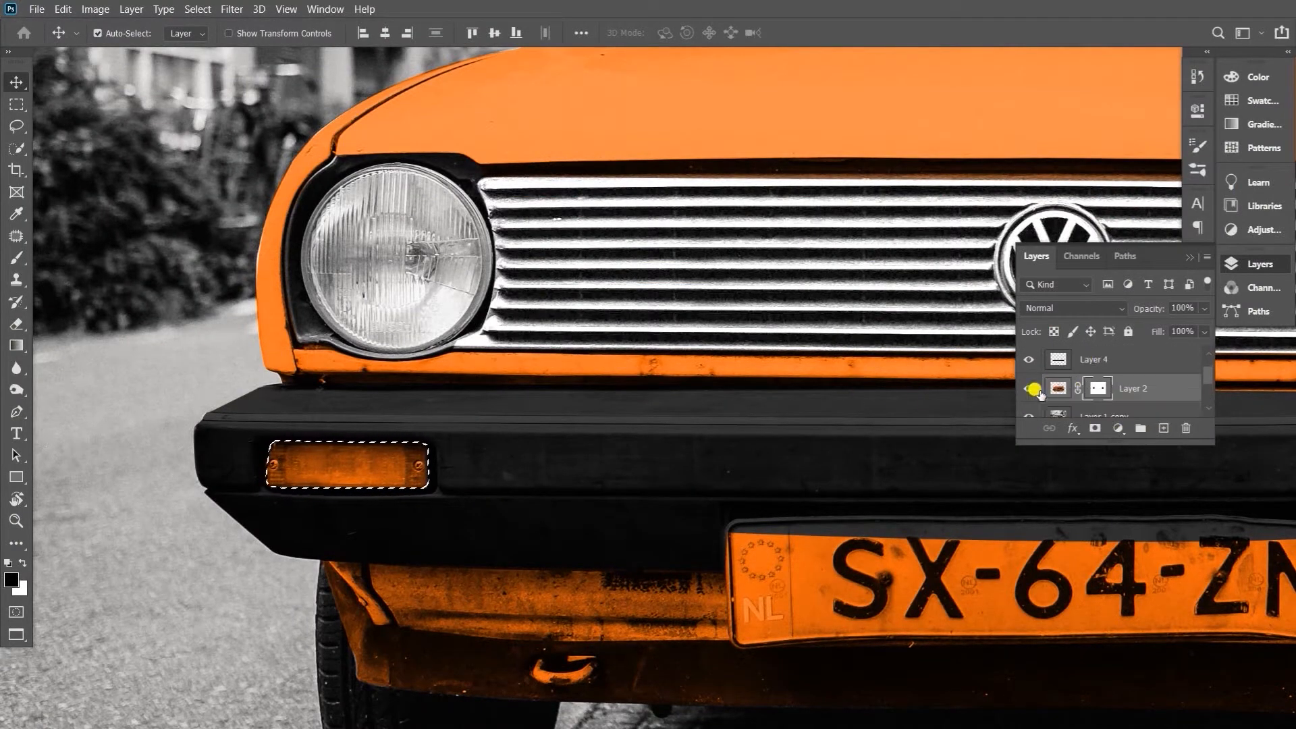
pyautogui.click(1029, 390)
pyautogui.click(1029, 389)
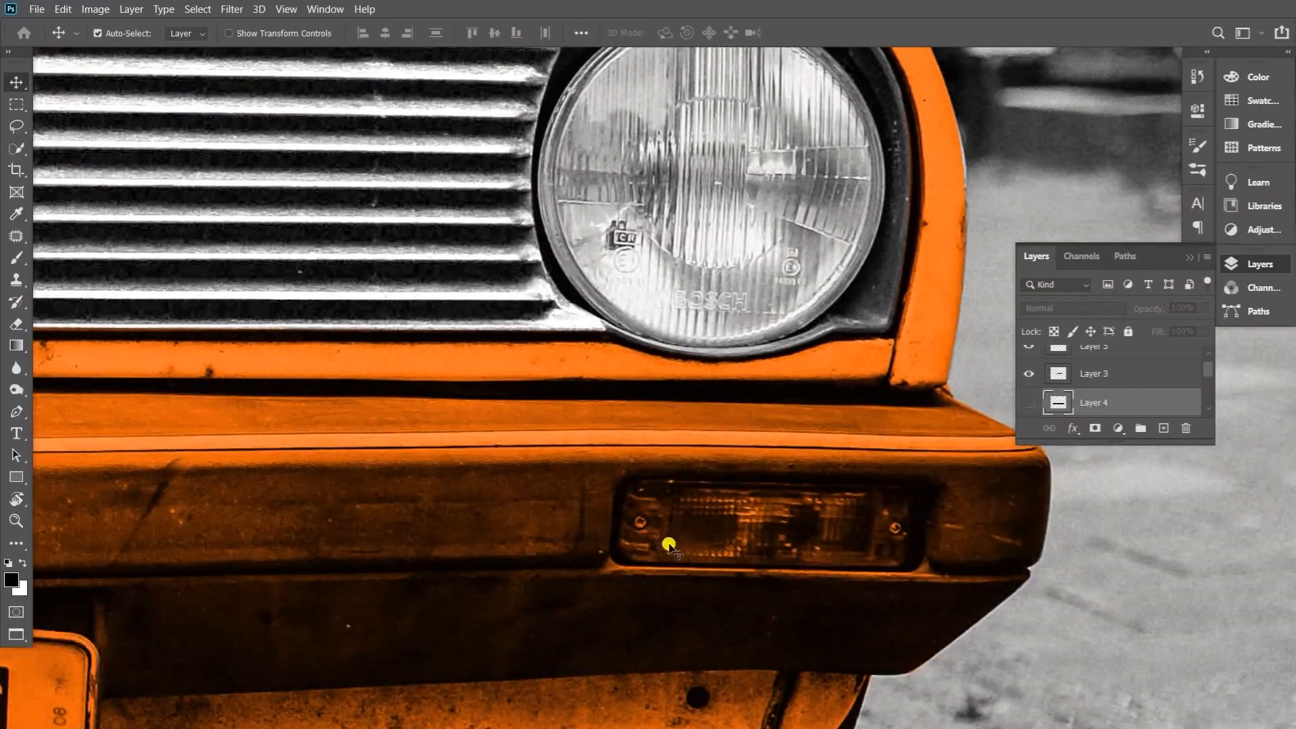
# Trace a pen path around the right turn-signal lens and convert it to a selection
pyautogui.press('p')
pyautogui.click(631, 485)
pyautogui.click(901, 563)
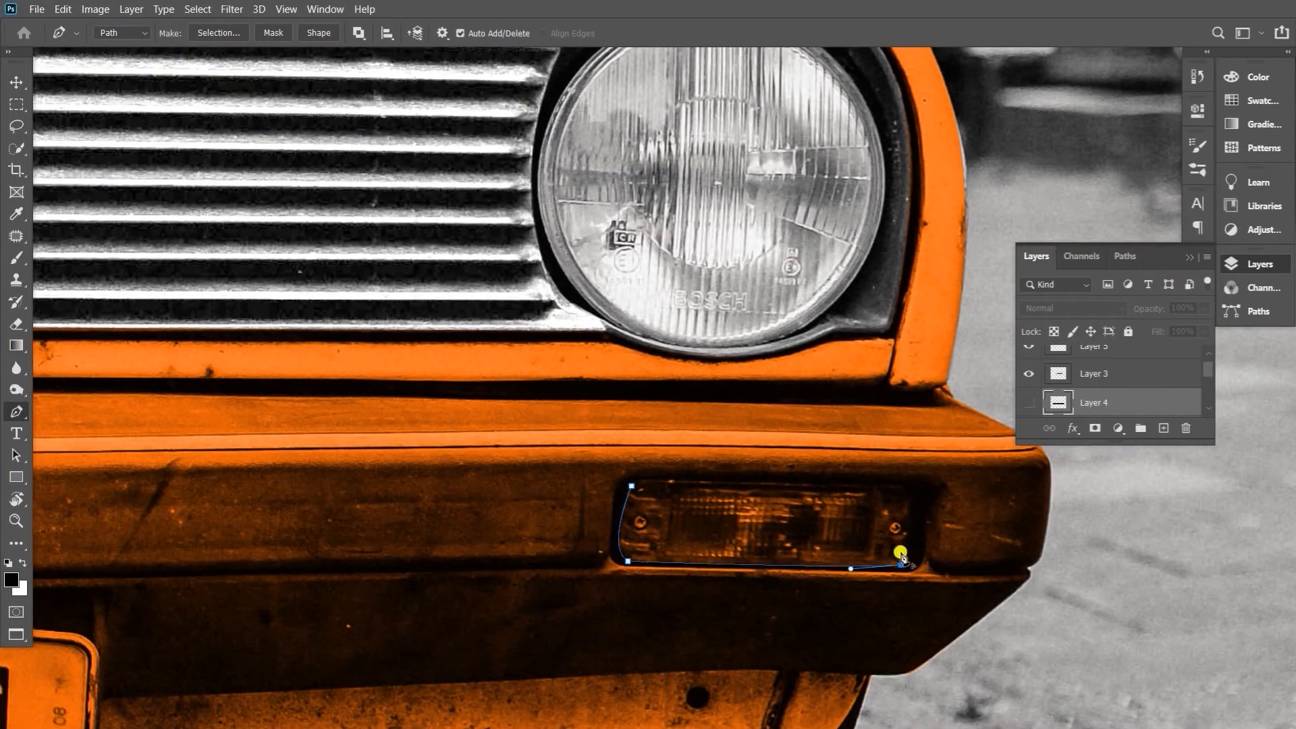
pyautogui.click(646, 481)
pyautogui.click(632, 485)
pyautogui.hotkey('ctrl', 'Return')
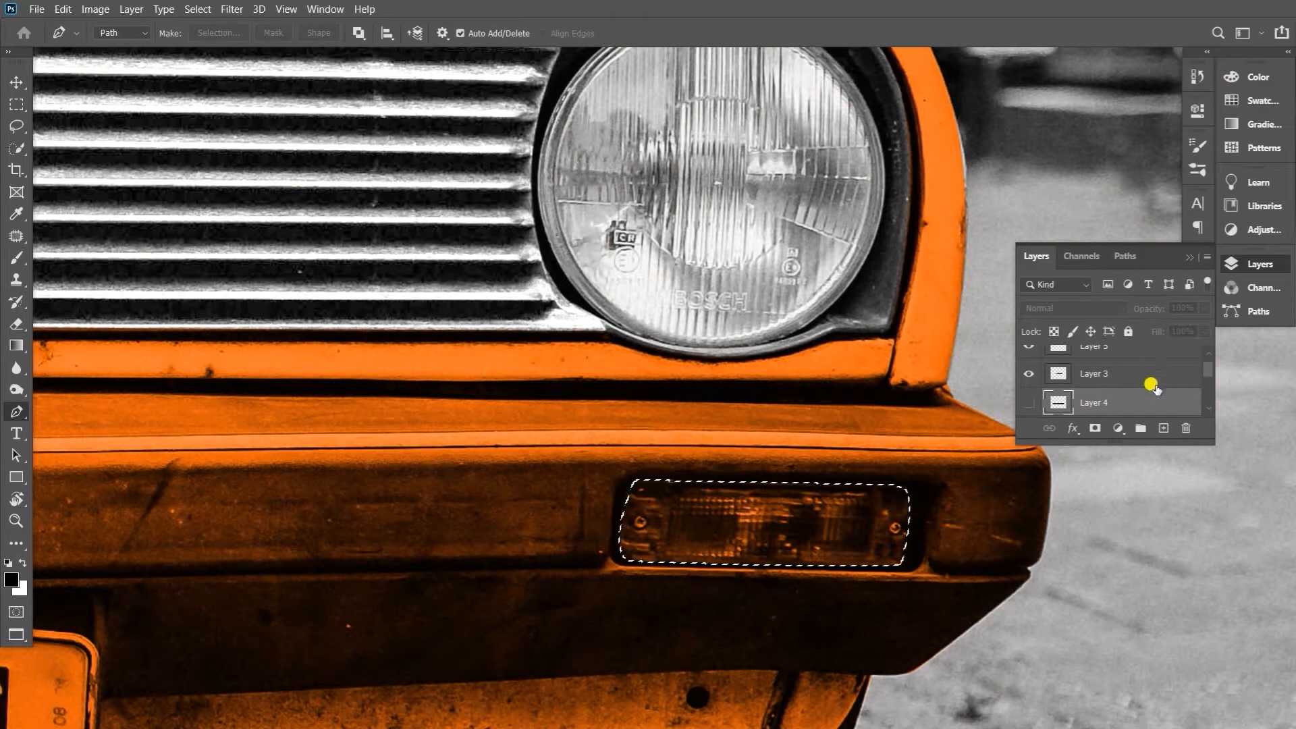
# Copy the selected right lens from the uncoloured photo layer onto a new layer and bring it to the front
pyautogui.scroll(-3, 1148, 381)
pyautogui.click(1141, 375)
pyautogui.hotkey('ctrl', 'j')
pyautogui.hotkey('ctrl', 'shift', ']')
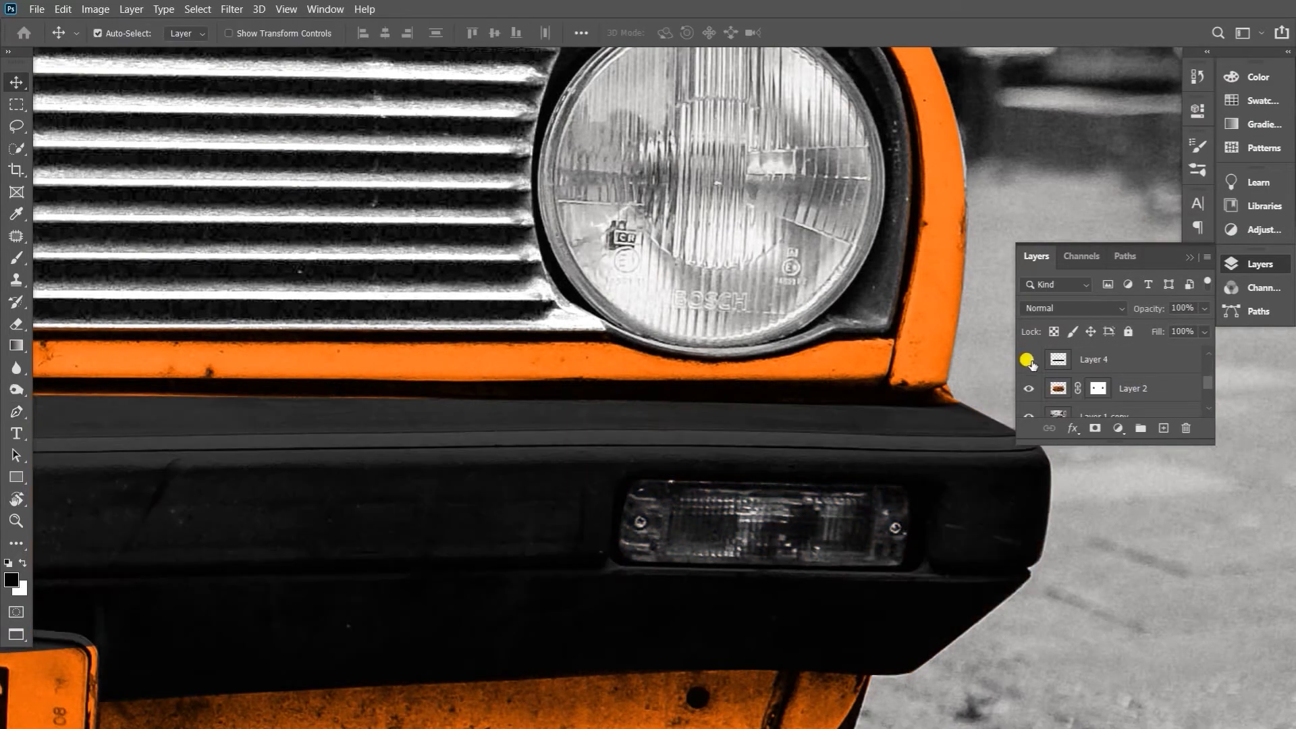
pyautogui.hotkey('ctrl', '0')
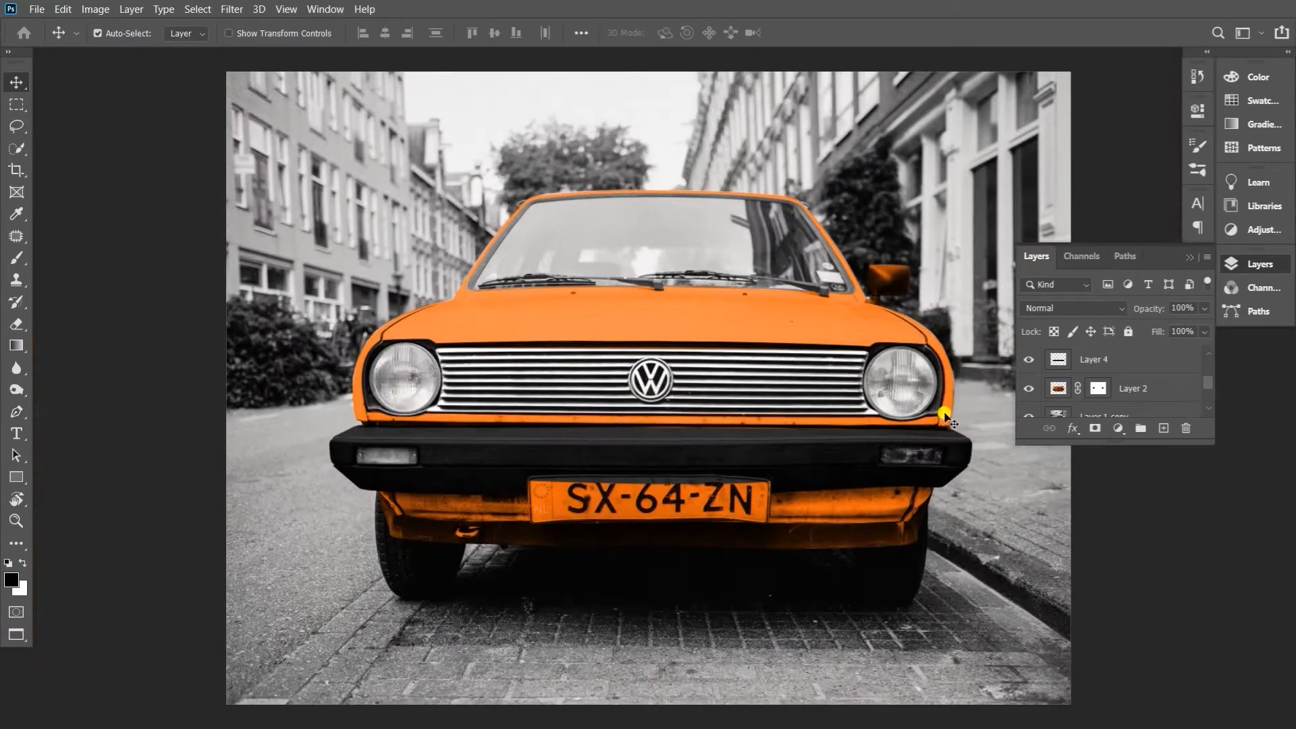
# Colorize the left turn-signal lens red with Hue/Saturation, raising the saturation strongly
pyautogui.scroll(5, 434, 492)
pyautogui.hotkey('ctrl', 'u')
pyautogui.click(1169, 434)
pyautogui.moveTo(941, 373); pyautogui.dragTo(1032, 373)
pyautogui.moveTo(900, 331)
pyautogui.mouseDown()
pyautogui.moveTo(917, 332)
pyautogui.moveTo(901, 326)
pyautogui.mouseUp()
pyautogui.click(1172, 245)
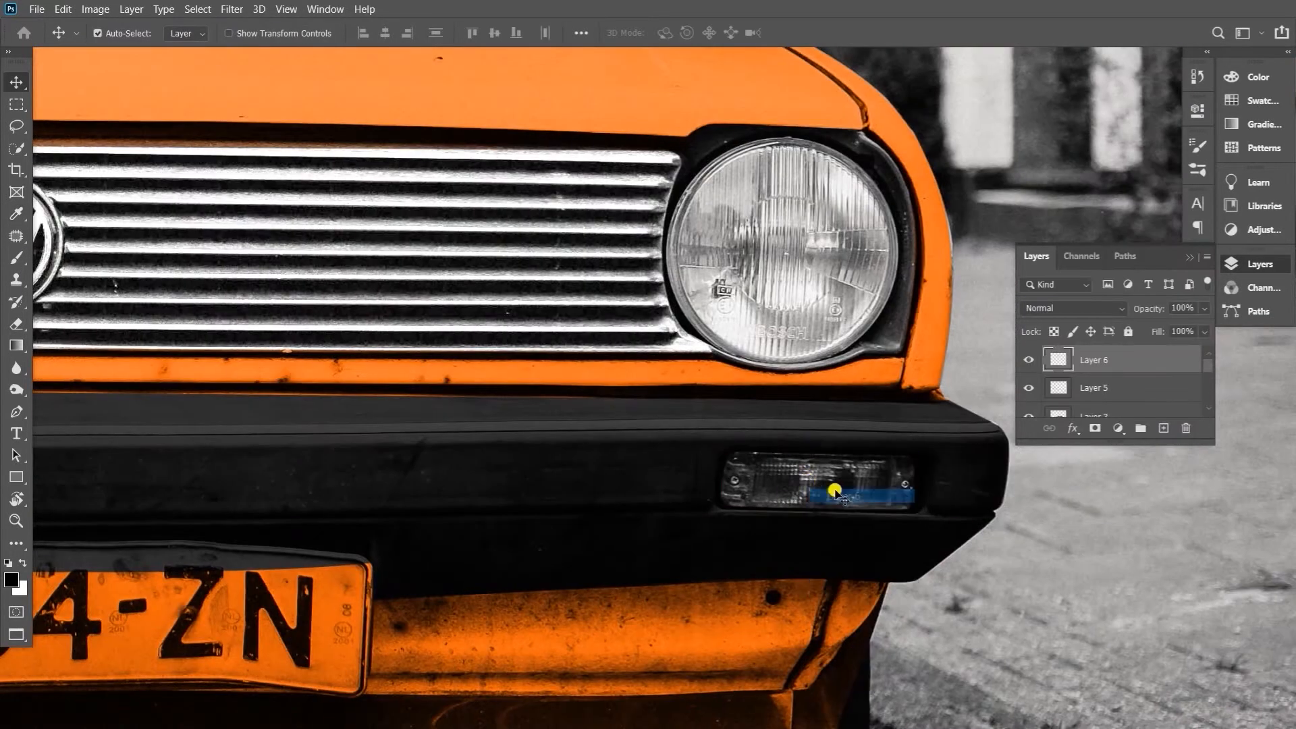
# Colorize the right turn-signal lens red with Hue/Saturation, keeping hue 0 and raising the saturation
pyautogui.hotkey('ctrl', 'u')
pyautogui.click(1145, 429)
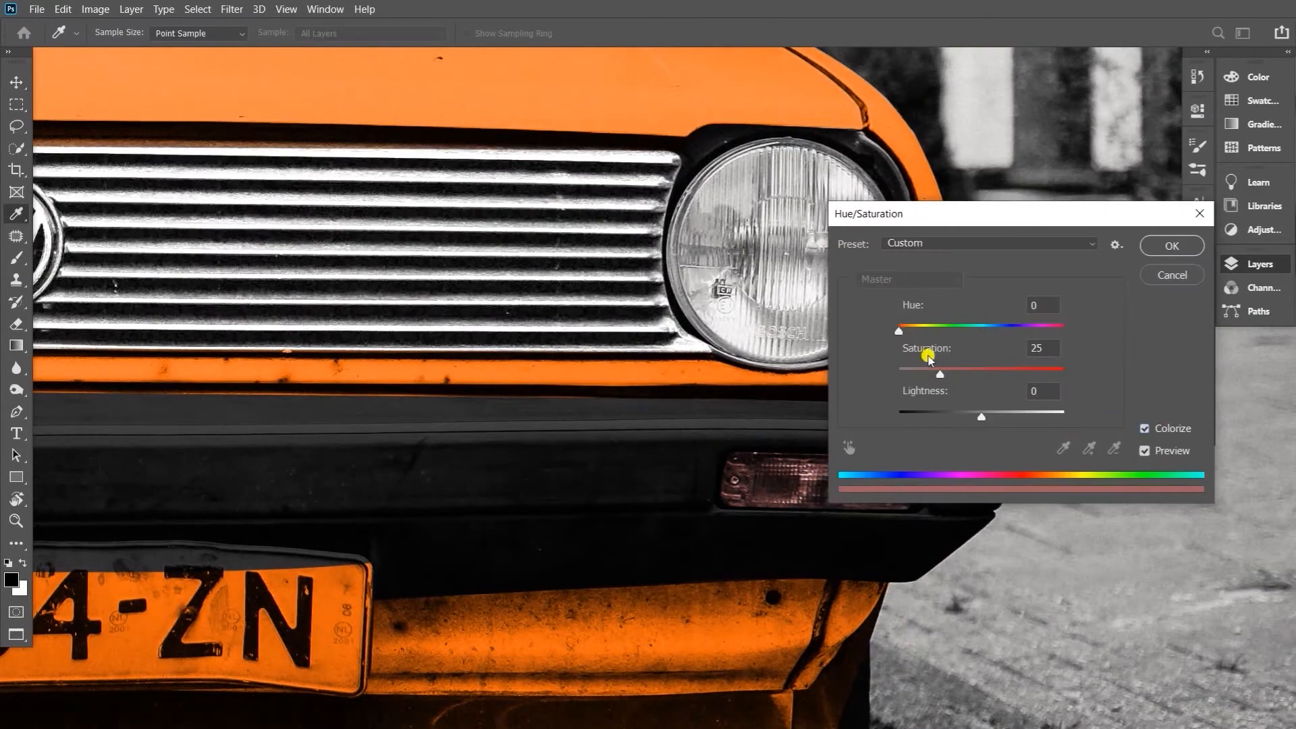
pyautogui.moveTo(941, 373); pyautogui.dragTo(1022, 373)
pyautogui.click(1172, 246)
# Darken the midtones of the lens on Layer 5 slightly with Curves
pyautogui.hotkey('ctrl', '-')
pyautogui.hotkey('ctrl', '-')
pyautogui.hotkey('ctrl', '-')
pyautogui.hotkey('ctrl', '-')
pyautogui.moveTo(574, 412); pyautogui.dragTo(818, 481)
pyautogui.click(1093, 388)
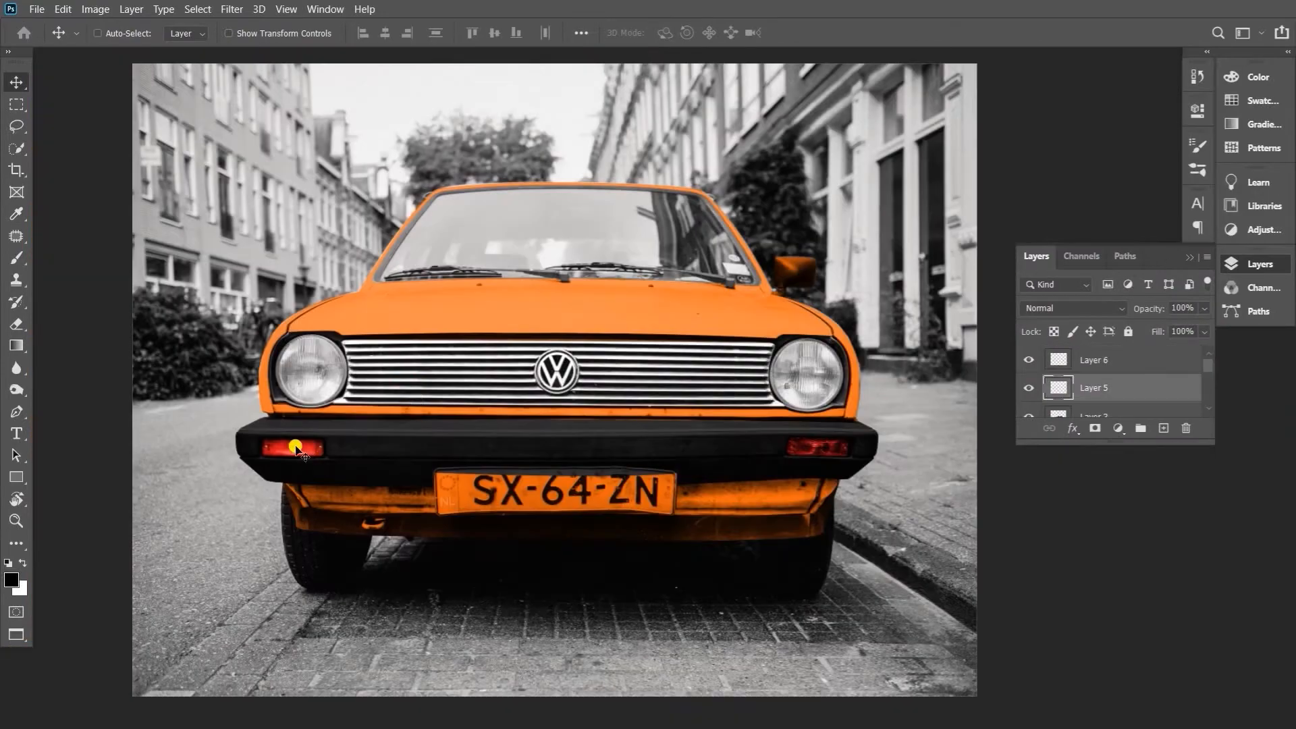
pyautogui.hotkey('ctrl', 'm')
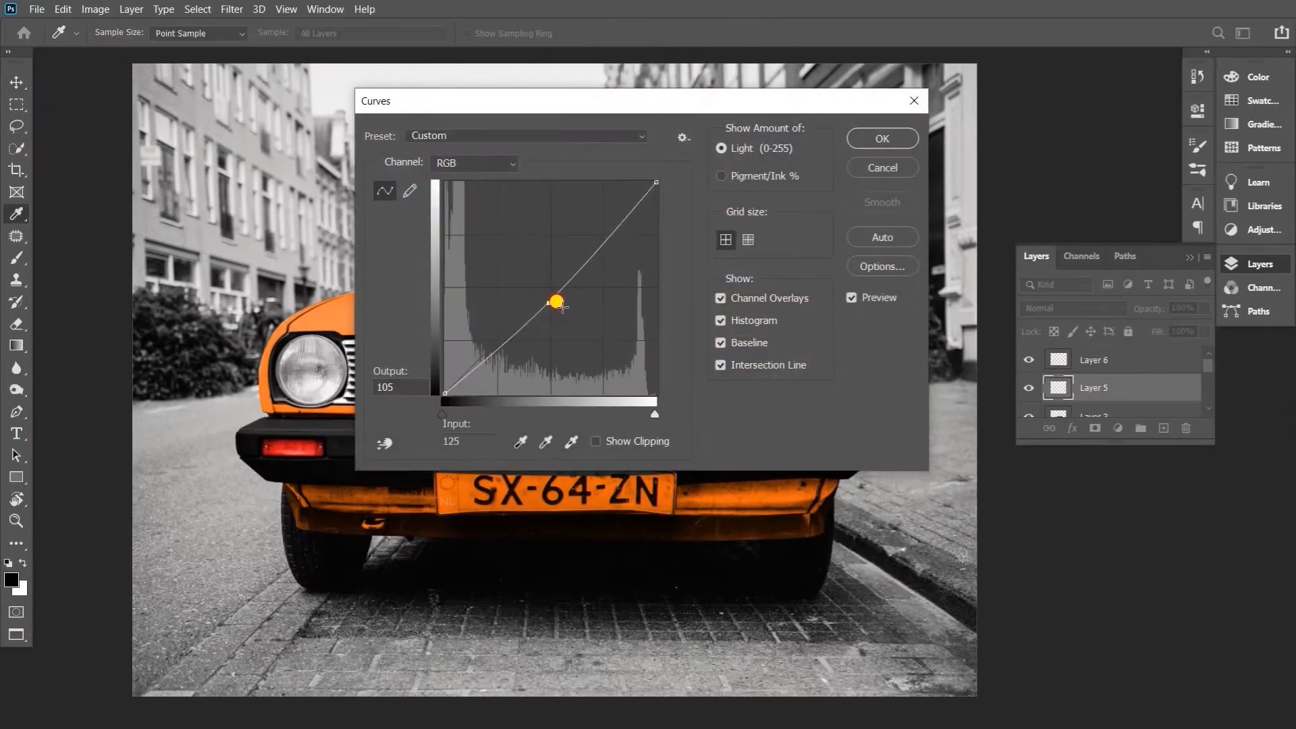
pyautogui.moveTo(556, 298); pyautogui.dragTo(564, 297)
pyautogui.press('Return')
pyautogui.click(405, 518)
pyautogui.press('z')
pyautogui.moveTo(406, 516); pyautogui.dragTo(463, 536)
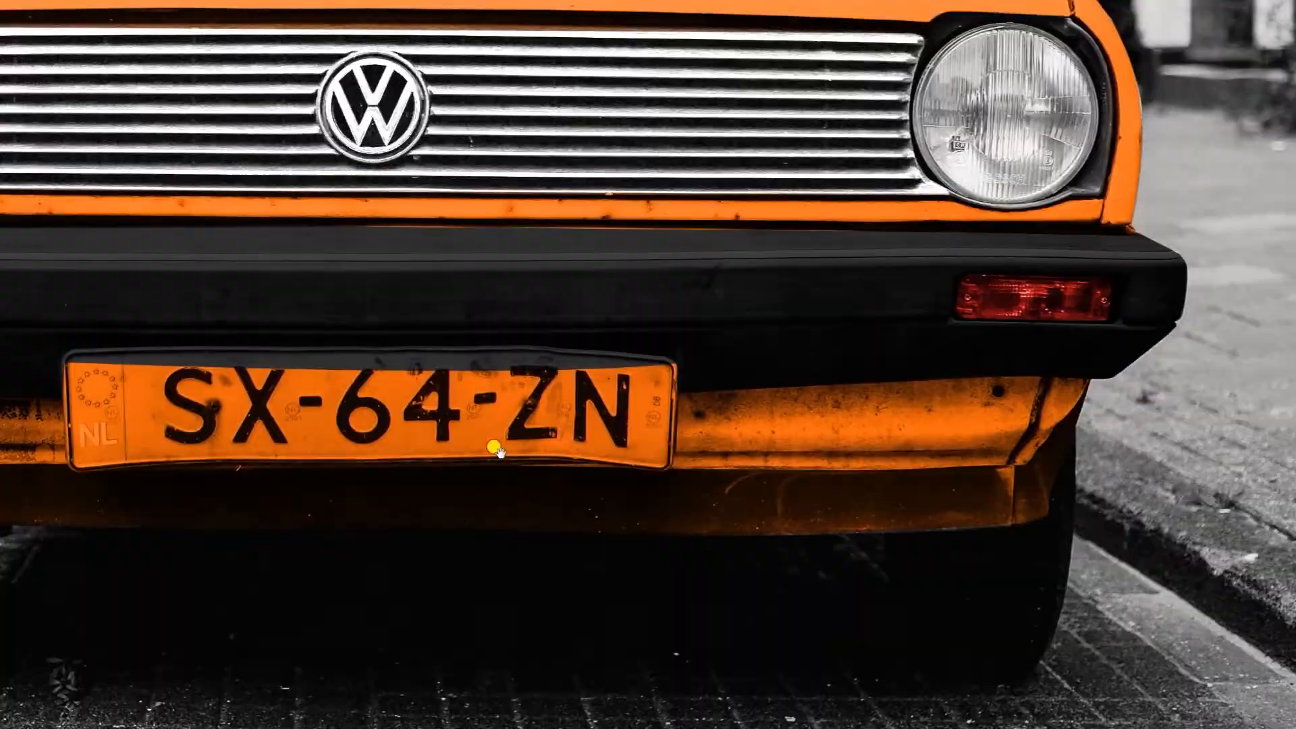
pyautogui.moveTo(494, 448); pyautogui.dragTo(642, 514)
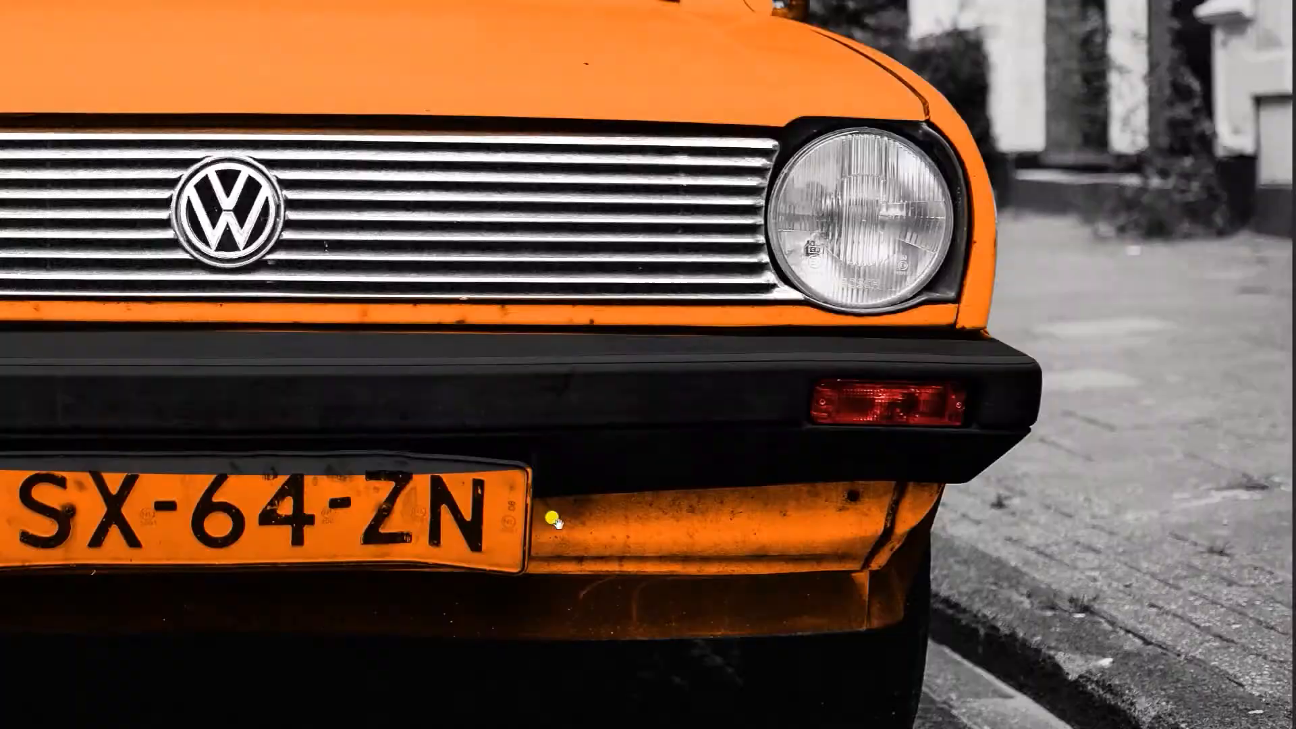
pyautogui.click(941, 483)
pyautogui.moveTo(887, 487); pyautogui.dragTo(1197, 496)
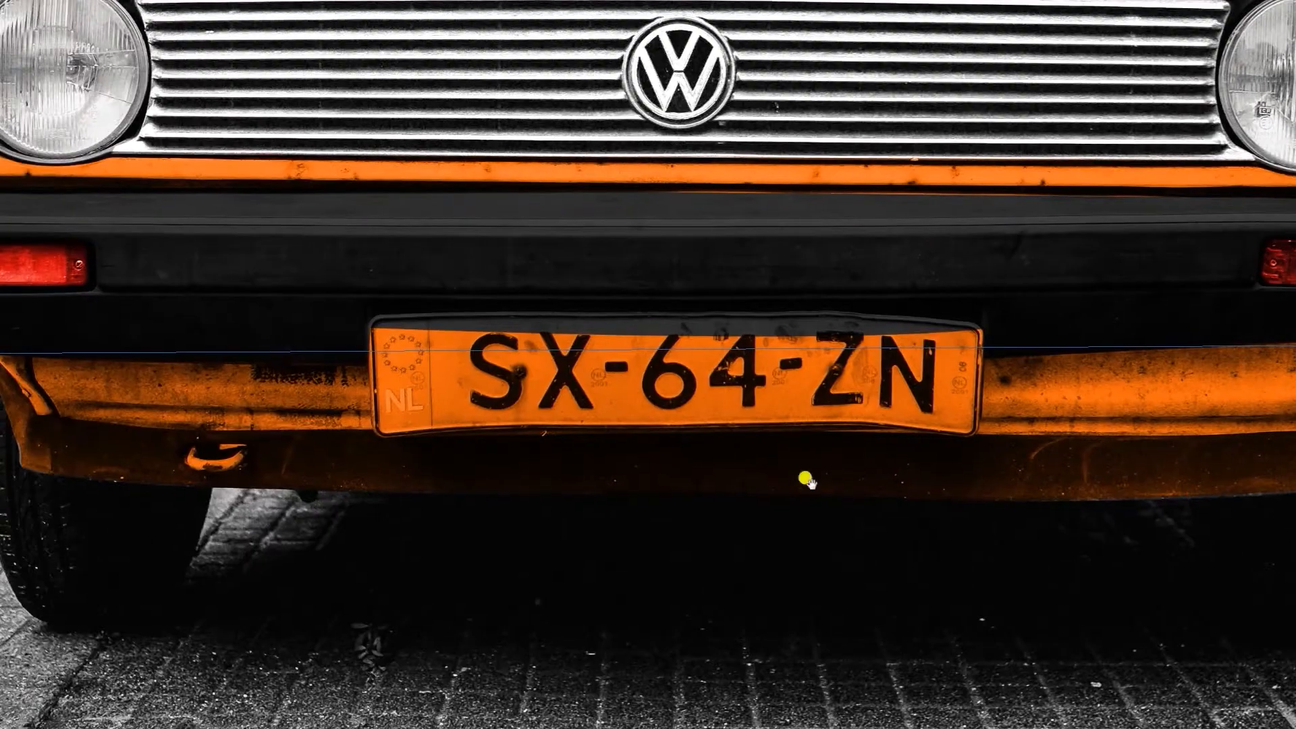
pyautogui.hotkey('ctrl', 'z')
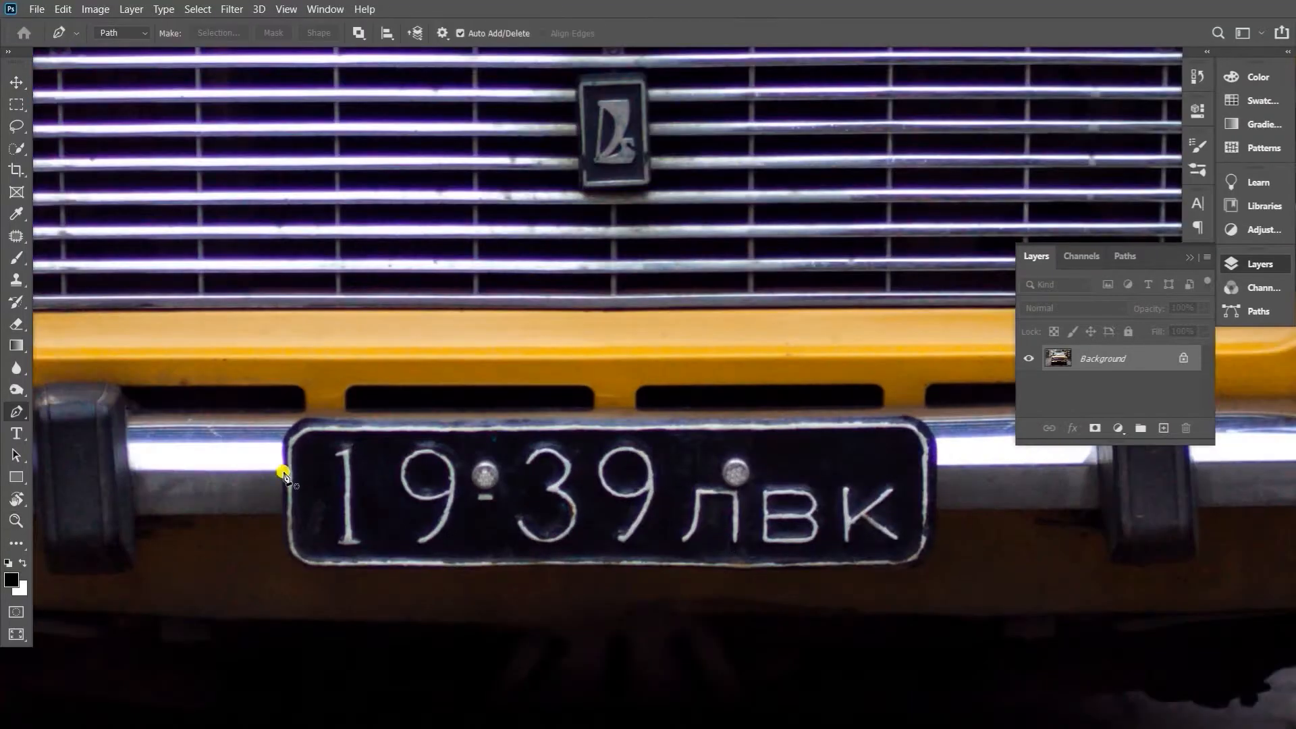
# In the yellow car photo, trace a pen path around the licence plate and convert it to a selection
pyautogui.press('p')
pyautogui.click(283, 470)
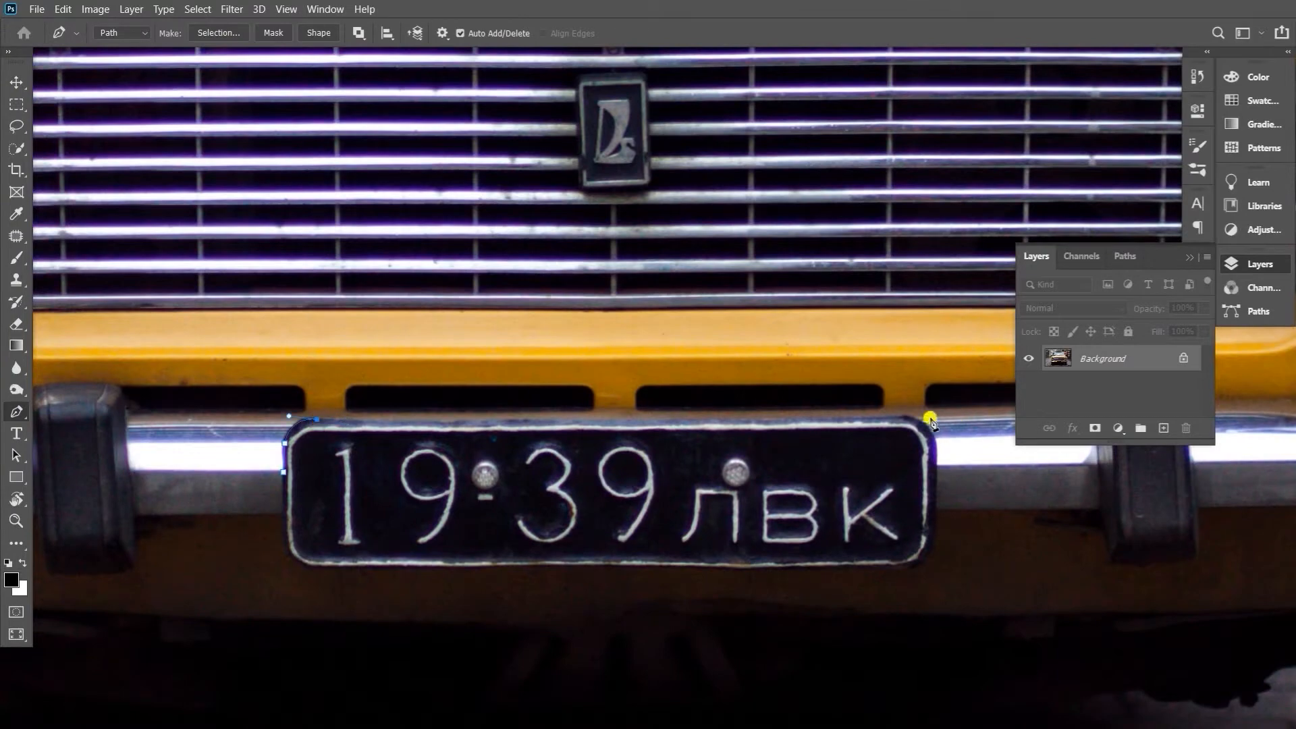
pyautogui.click(314, 571)
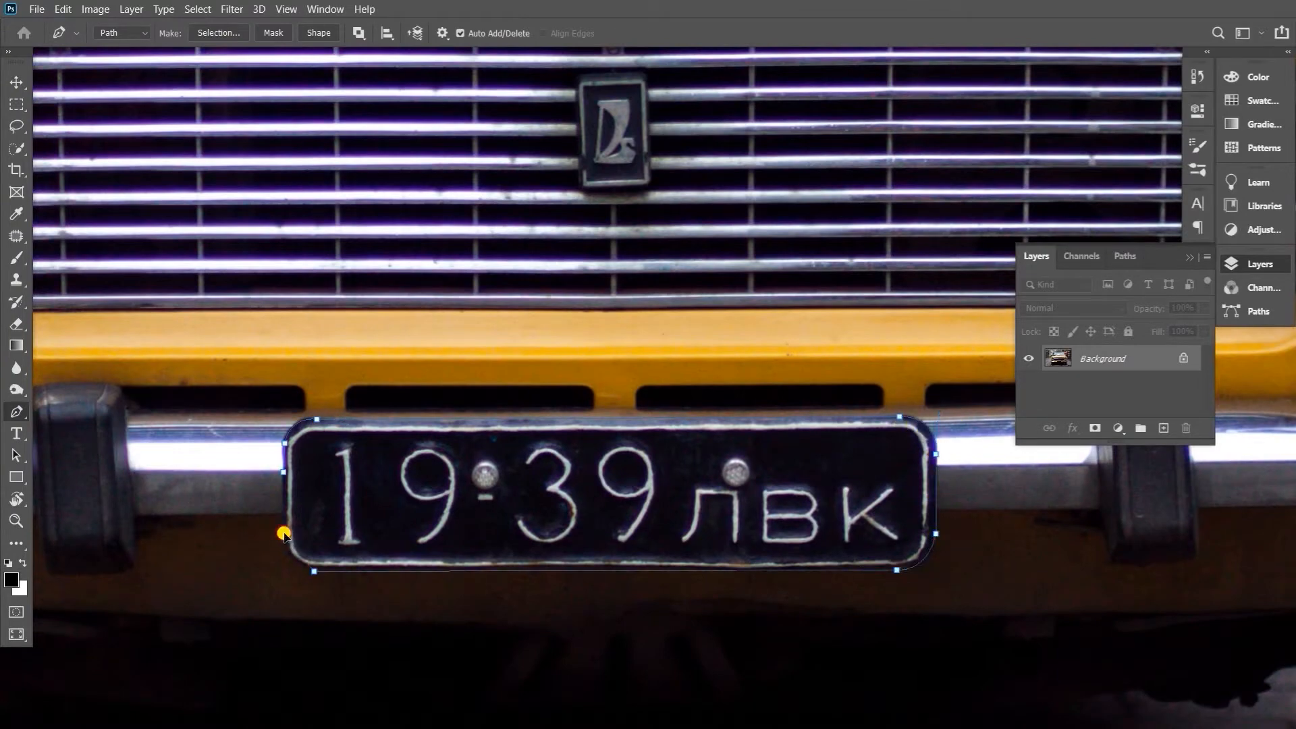
pyautogui.hotkey('ctrl', 'Return')
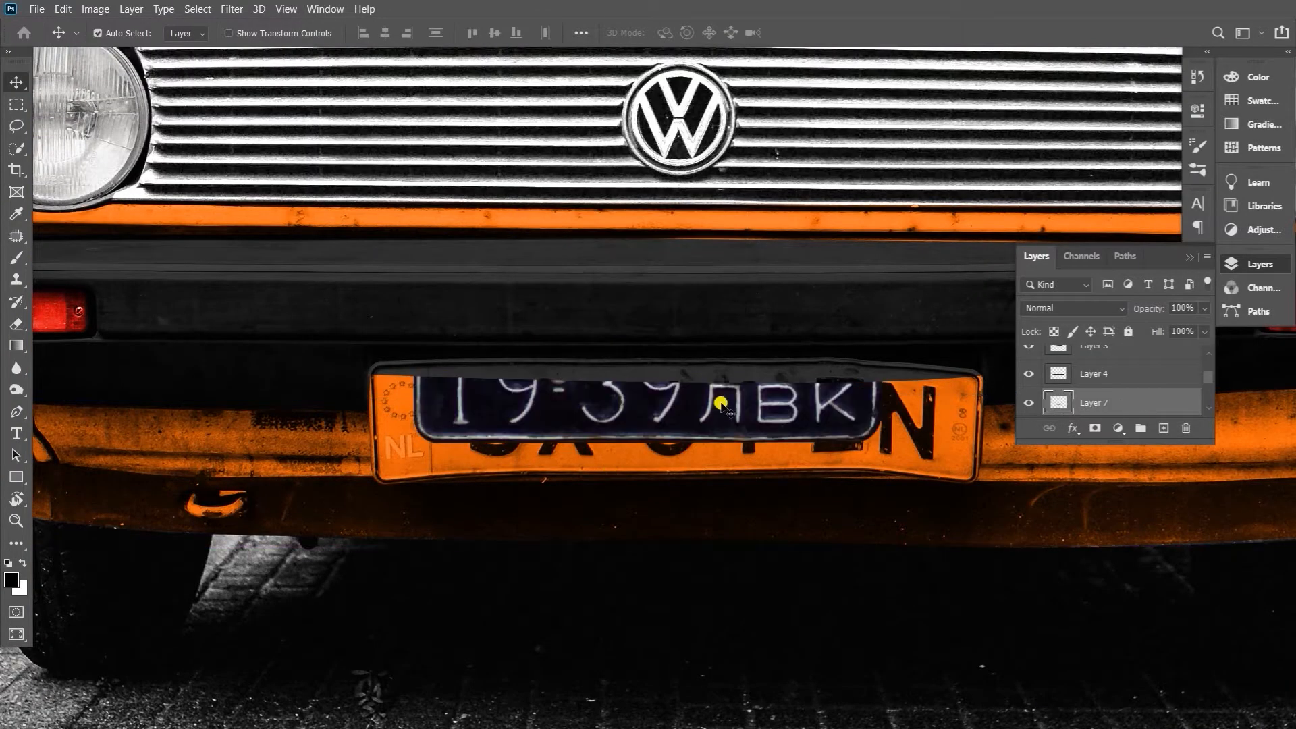
# Scale the copied black plate to about 122% and position it over the Volkswagen's orange licence plate
pyautogui.hotkey('ctrl', 't')
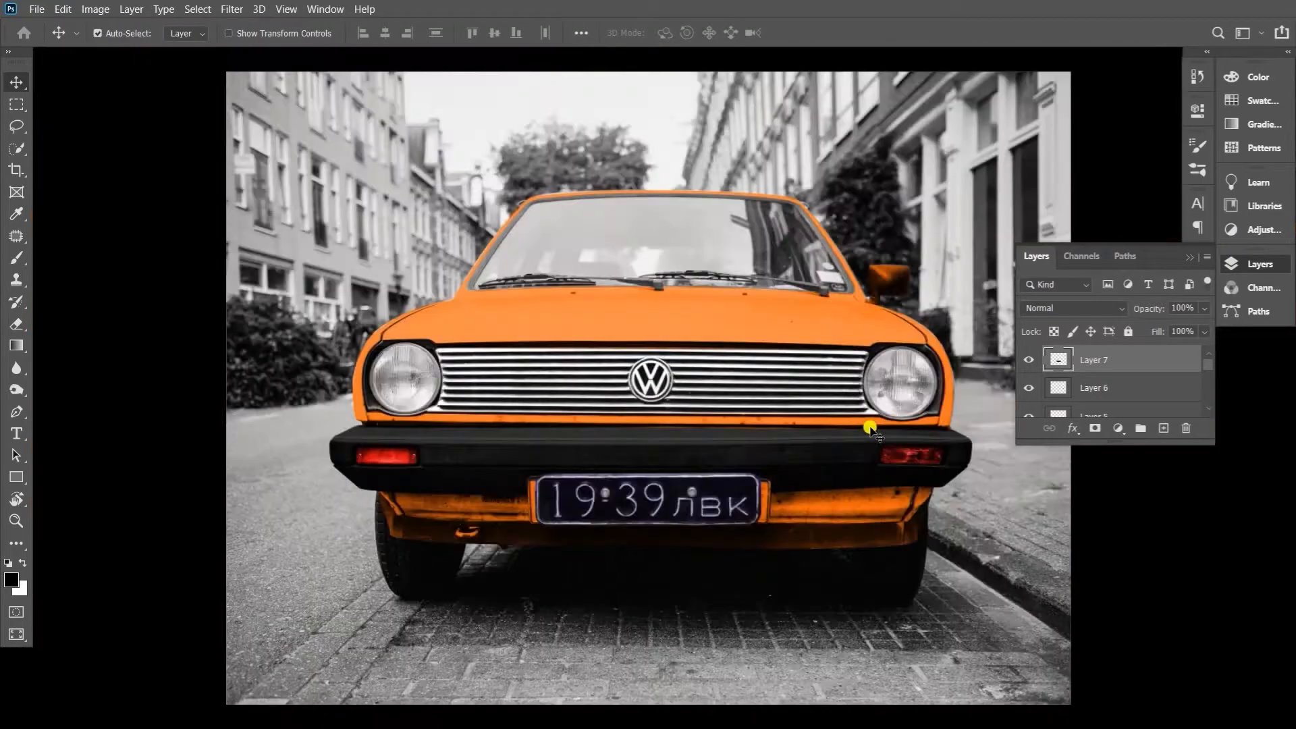
pyautogui.moveTo(648, 448); pyautogui.dragTo(699, 517)
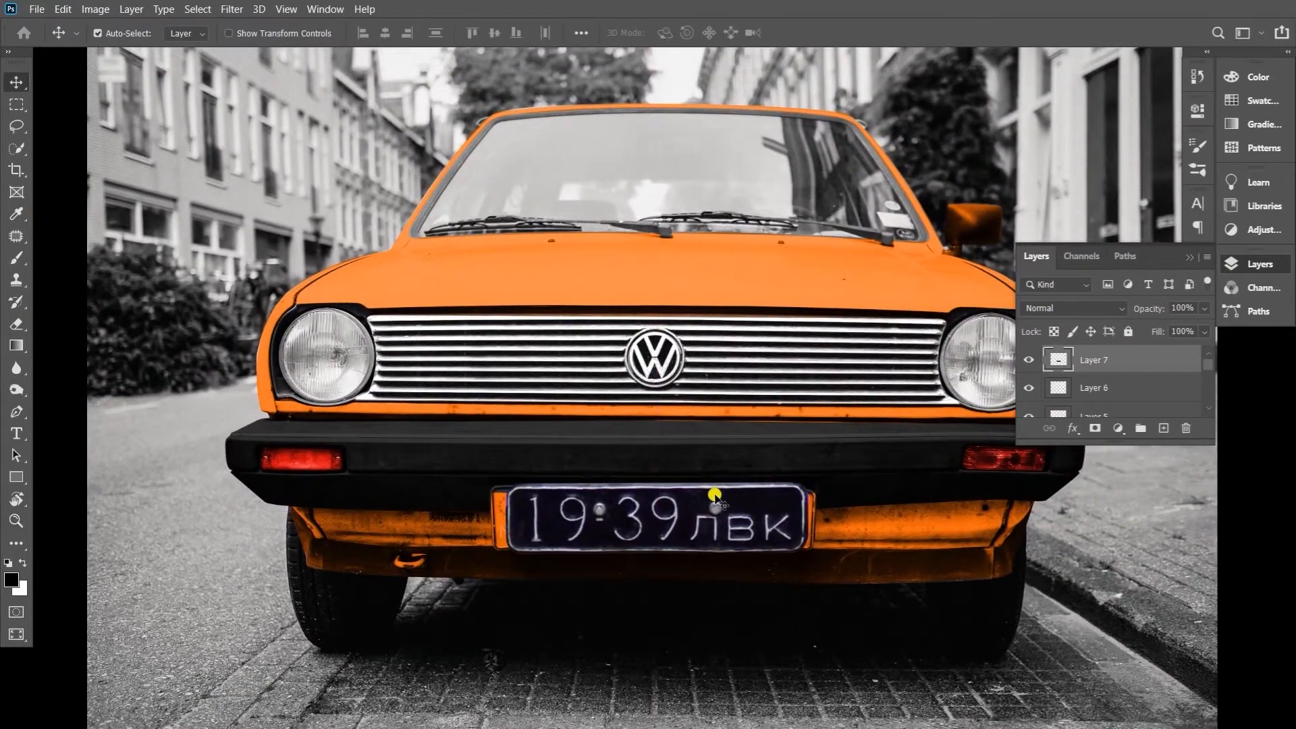
# Remove the old plate's exposed left edge with the Clone Stamp on the bumper layer and the orange body layer
pyautogui.moveTo(467, 527)
pyautogui.mouseDown()
pyautogui.moveTo(515, 538)
pyautogui.moveTo(426, 501)
pyautogui.moveTo(566, 459)
pyautogui.moveTo(477, 494)
pyautogui.mouseUp()
pyautogui.rightClick(476, 468)
pyautogui.click(496, 477)
pyautogui.press('s')
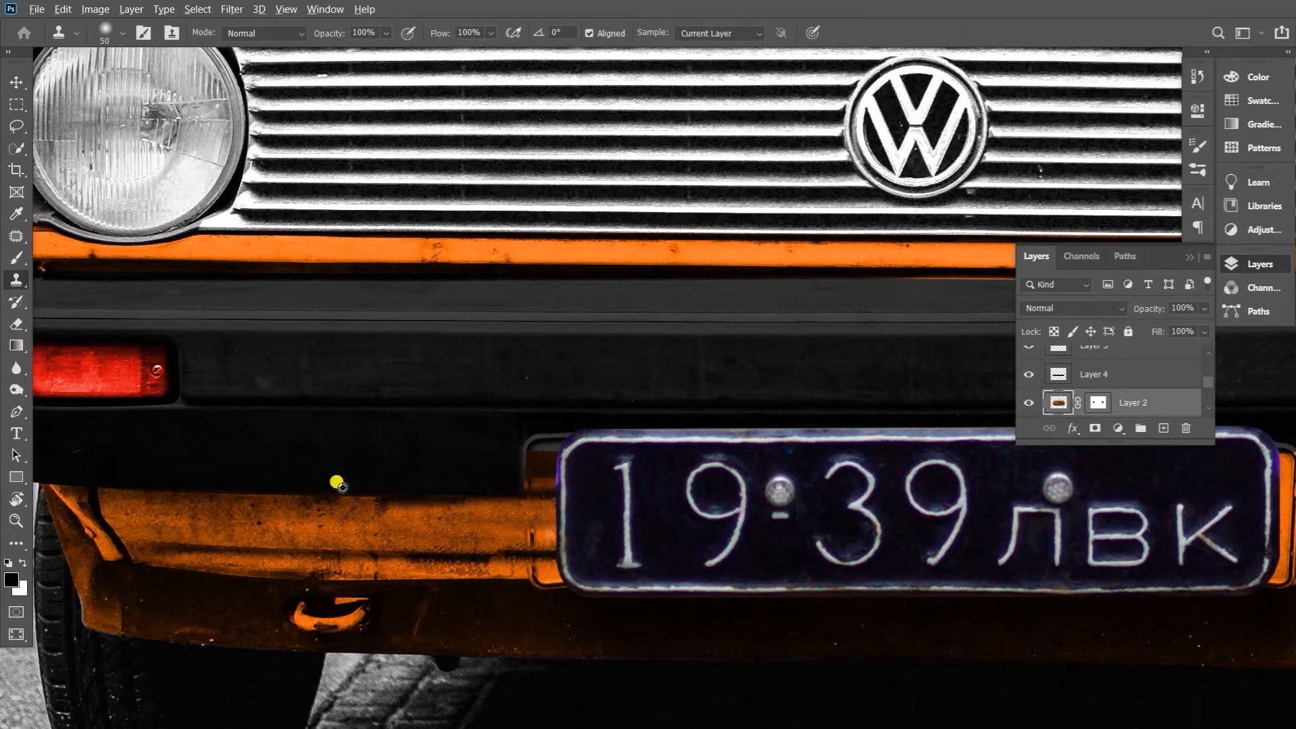
pyautogui.keyDown('ctrl'); pyautogui.click(432, 455); pyautogui.keyUp('ctrl')
pyautogui.keyDown('alt'); pyautogui.click(437, 460); pyautogui.keyUp('alt')
pyautogui.moveTo(530, 450); pyautogui.dragTo(559, 484)
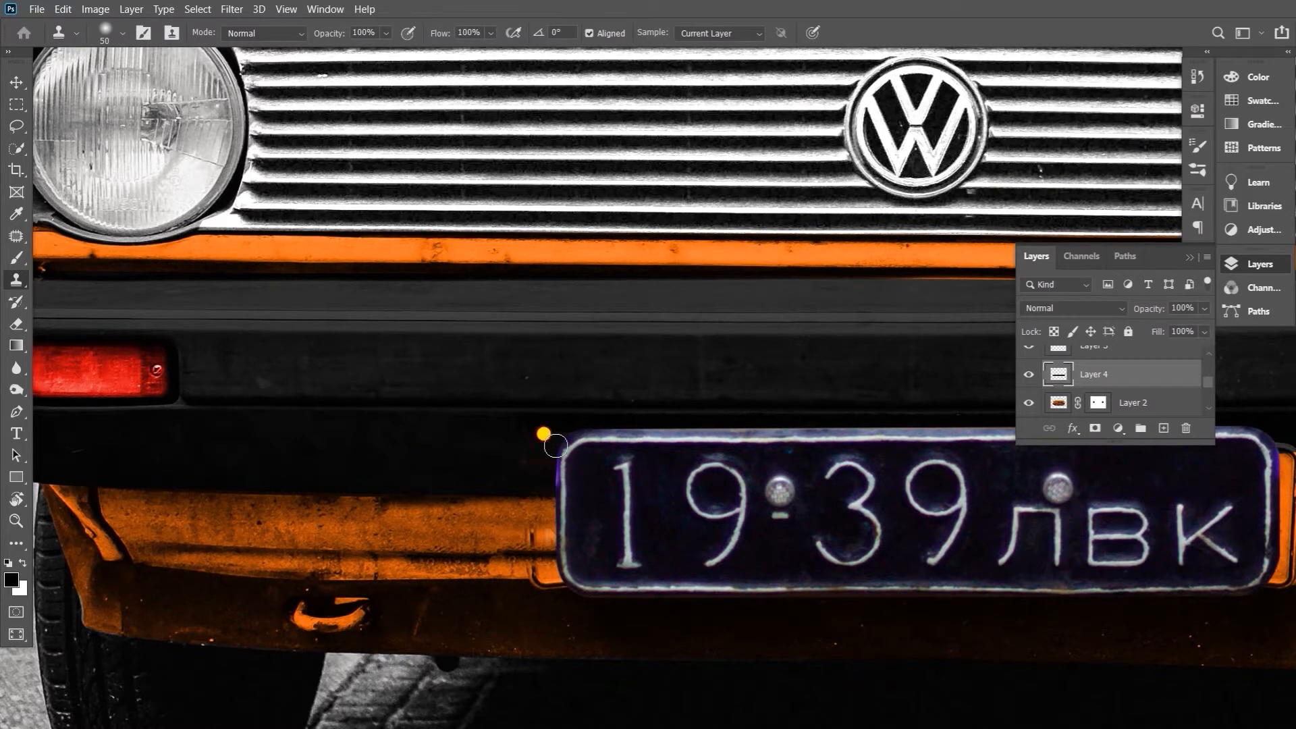
pyautogui.keyDown('ctrl'); pyautogui.click(516, 533); pyautogui.keyUp('ctrl')
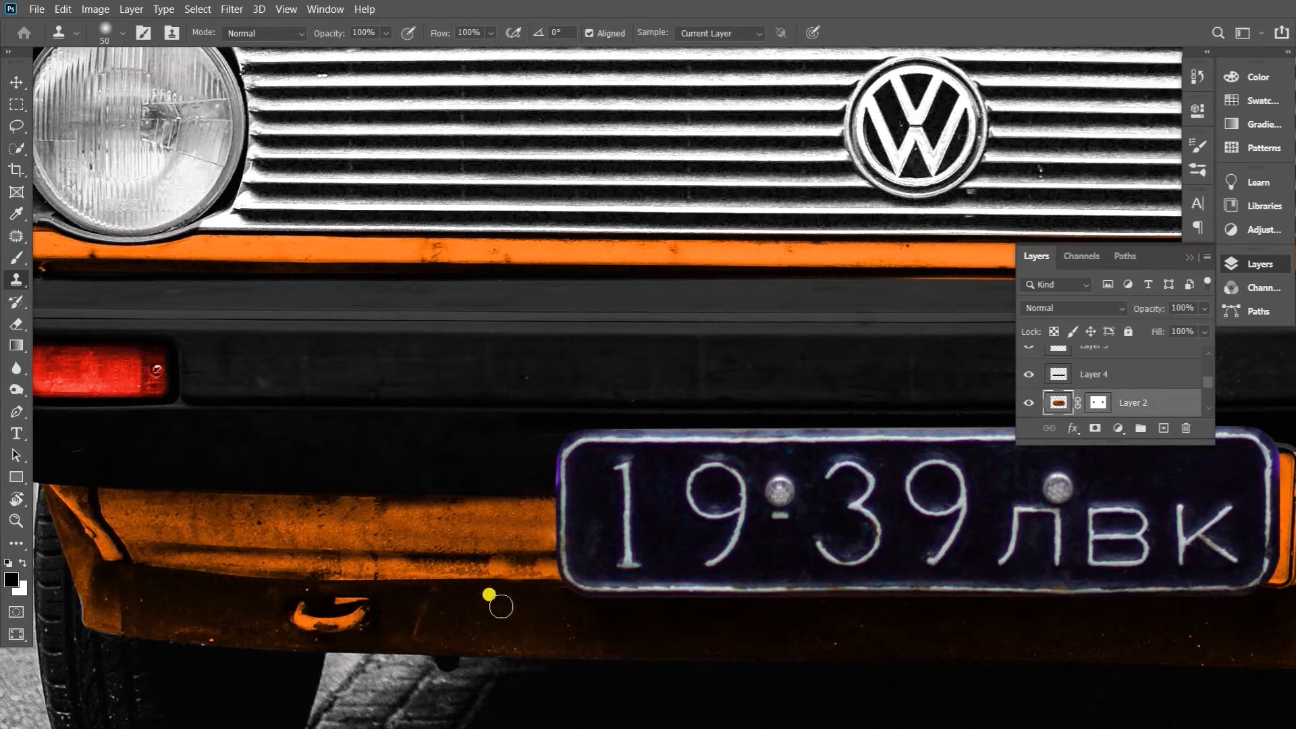
# Clone away the old plate's exposed right edge on the orange body layer, Layer 2
pyautogui.hscroll(10, 501, 607)
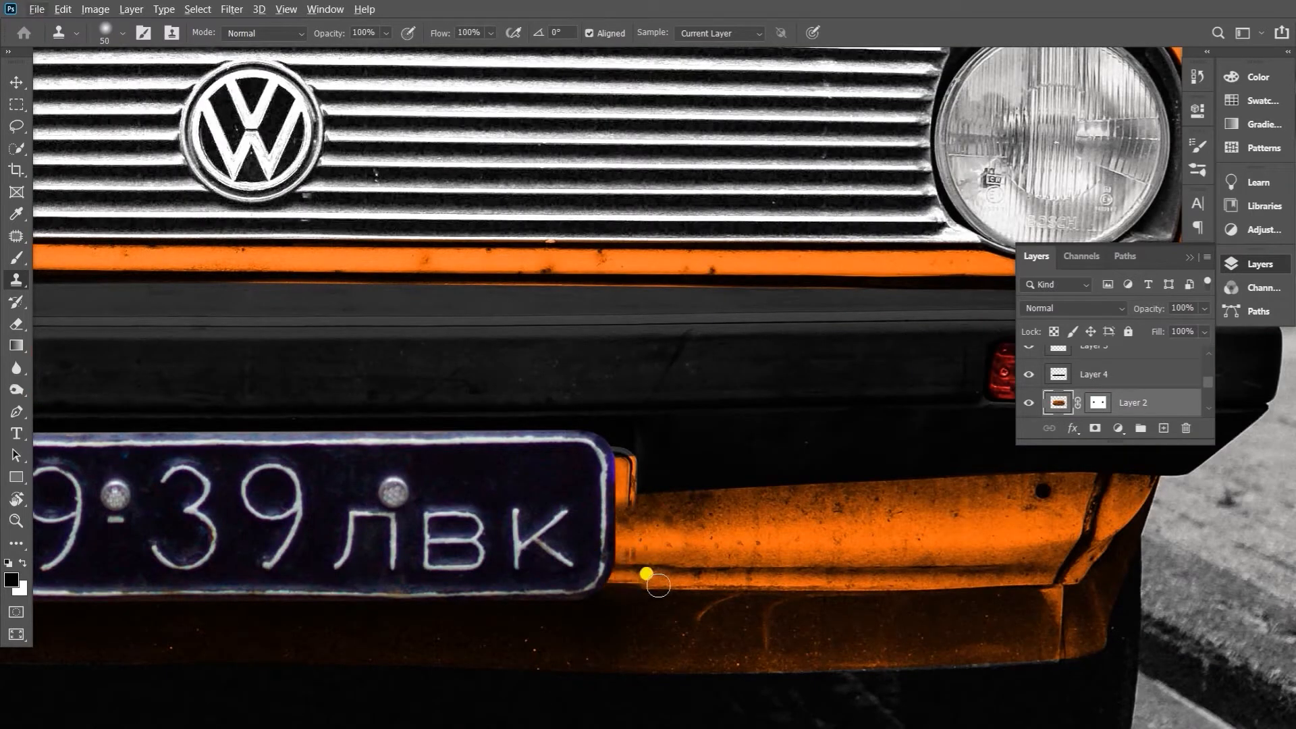
pyautogui.moveTo(610, 495); pyautogui.dragTo(630, 455)
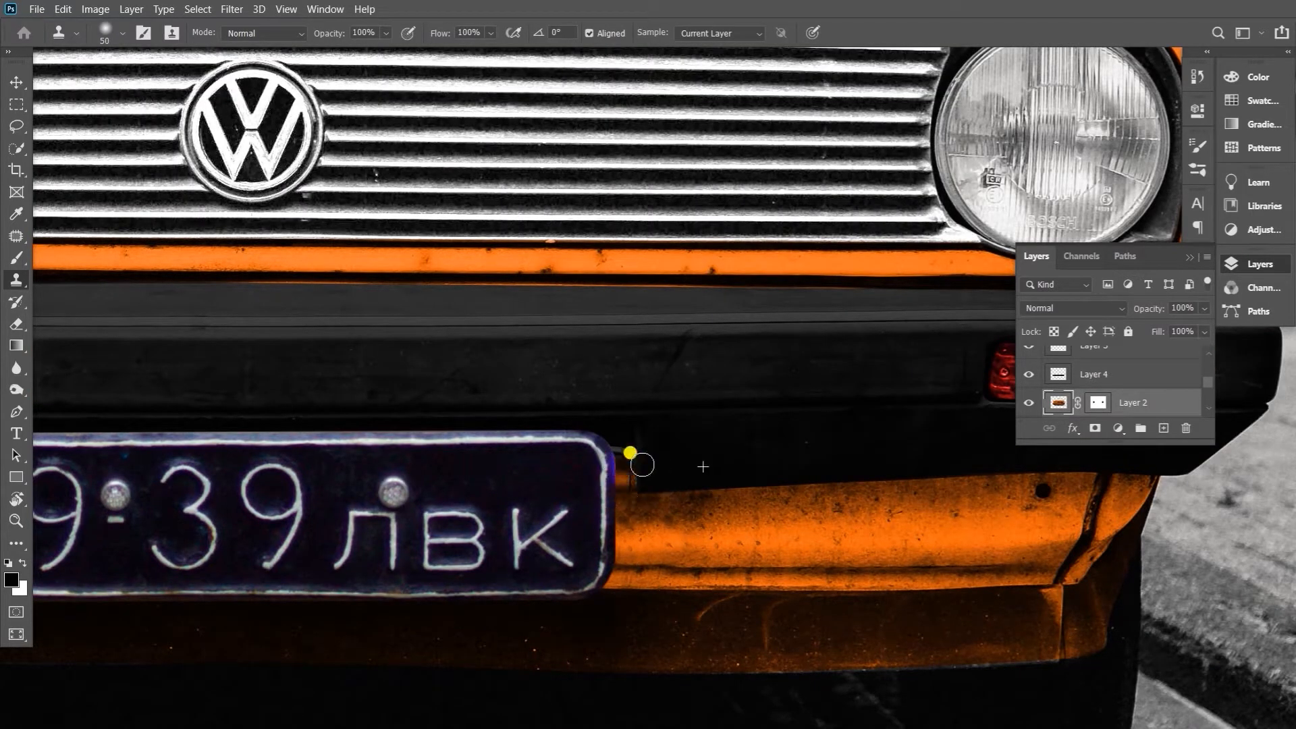
pyautogui.keyDown('ctrl'); pyautogui.click(617, 459); pyautogui.keyUp('ctrl')
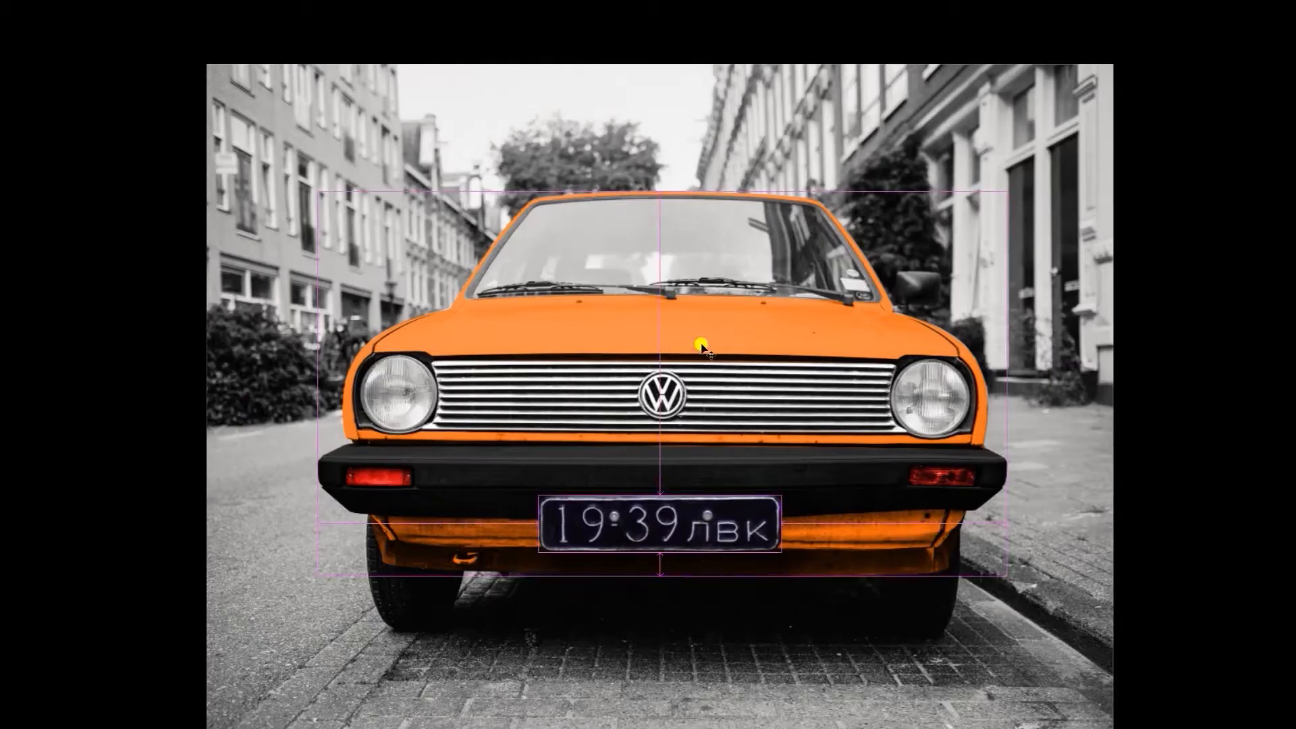
# Shift the hue of the car body to yellow with Hue/Saturation
pyautogui.hotkey('ctrl', 'u')
pyautogui.moveTo(980, 327); pyautogui.dragTo(1000, 329)
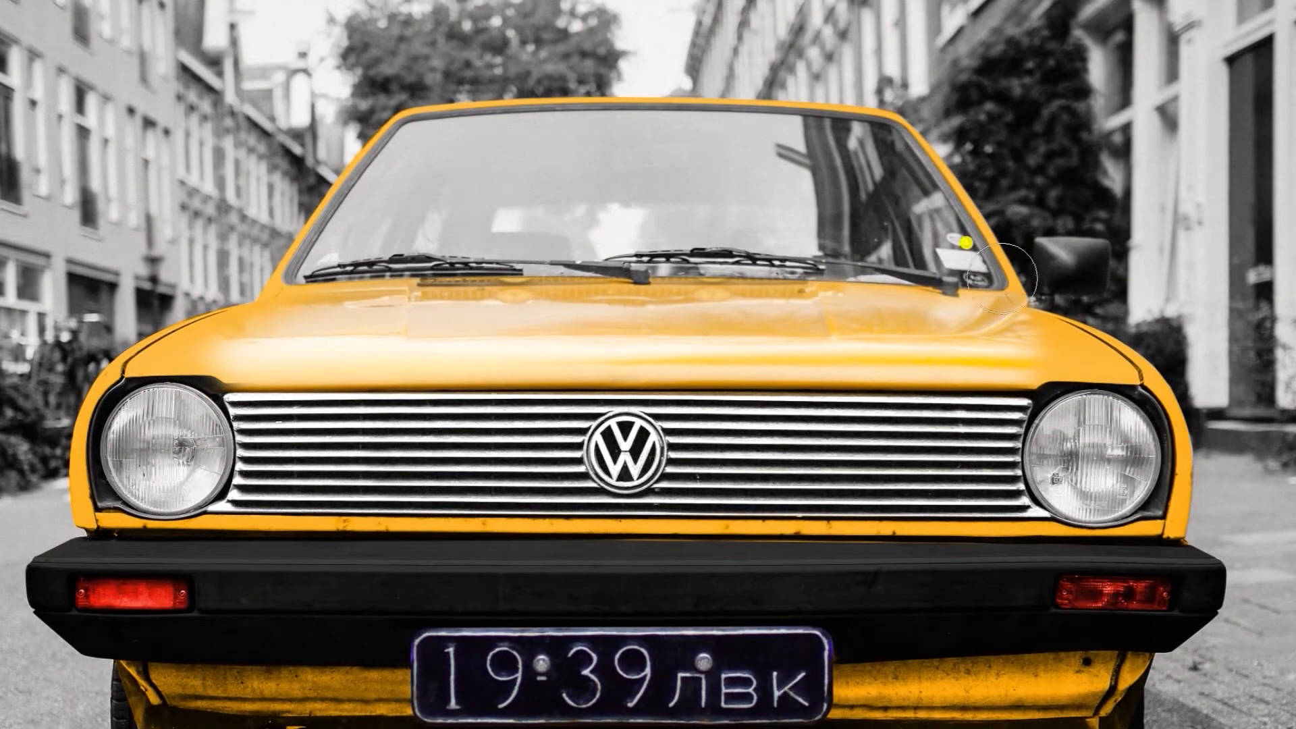
# Transform the pasted glossy hood layer, moving its lower edge up slightly and skewing it about -1.0° to fit the hood
pyautogui.hotkey('ctrl', 't')
pyautogui.moveTo(628, 392); pyautogui.dragTo(629, 383)
pyautogui.moveTo(1071, 383); pyautogui.dragTo(1067, 394)
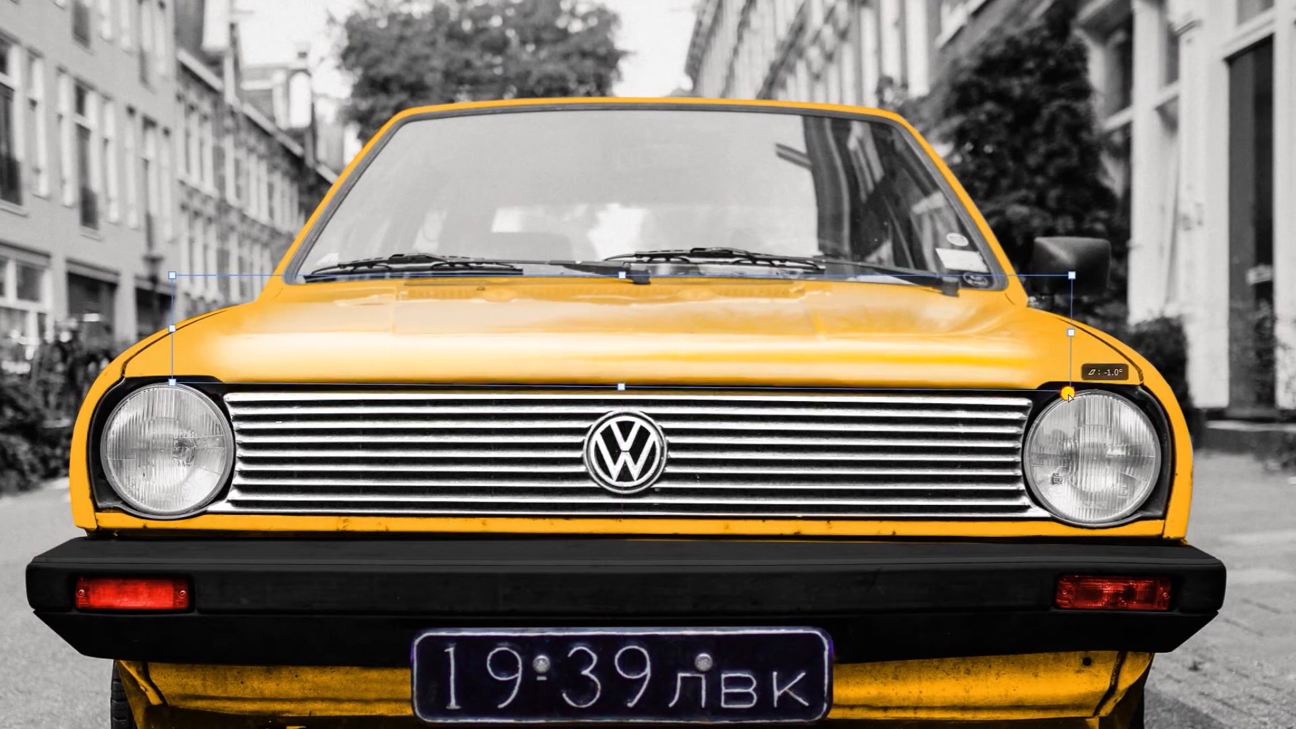
pyautogui.press('Return')
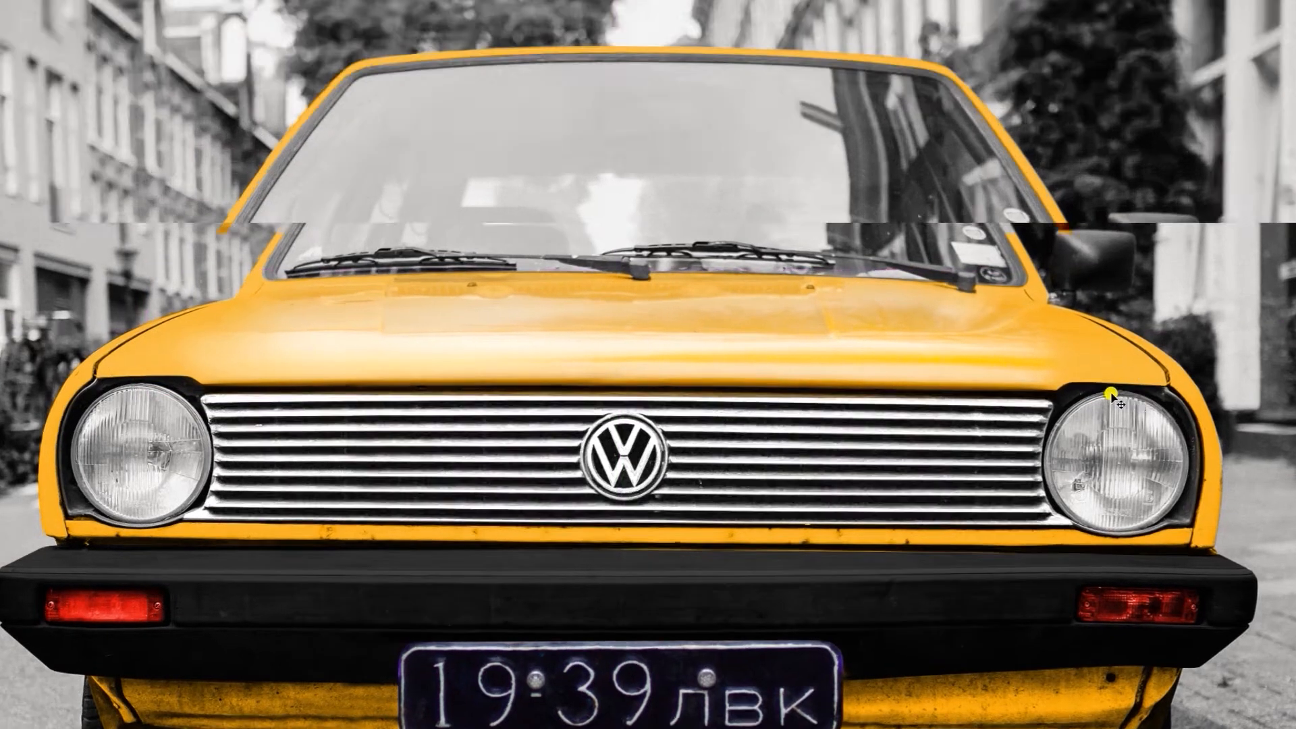
# Darken the street background with Curves, moving the black point inward and lowering the midtones to output 107 at input 148
pyautogui.hotkey('ctrl', '-')
pyautogui.hotkey('ctrl', '-')
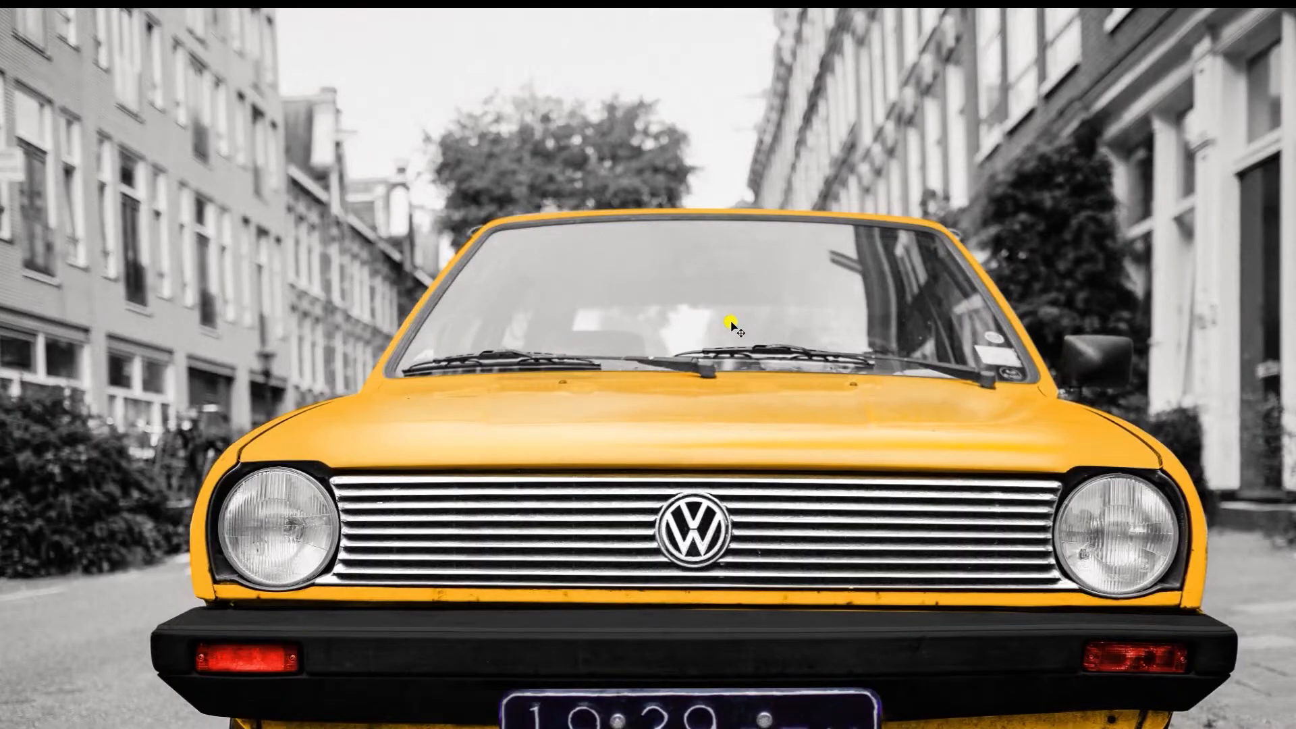
pyautogui.press('f')
pyautogui.hotkey('ctrl', 'm')
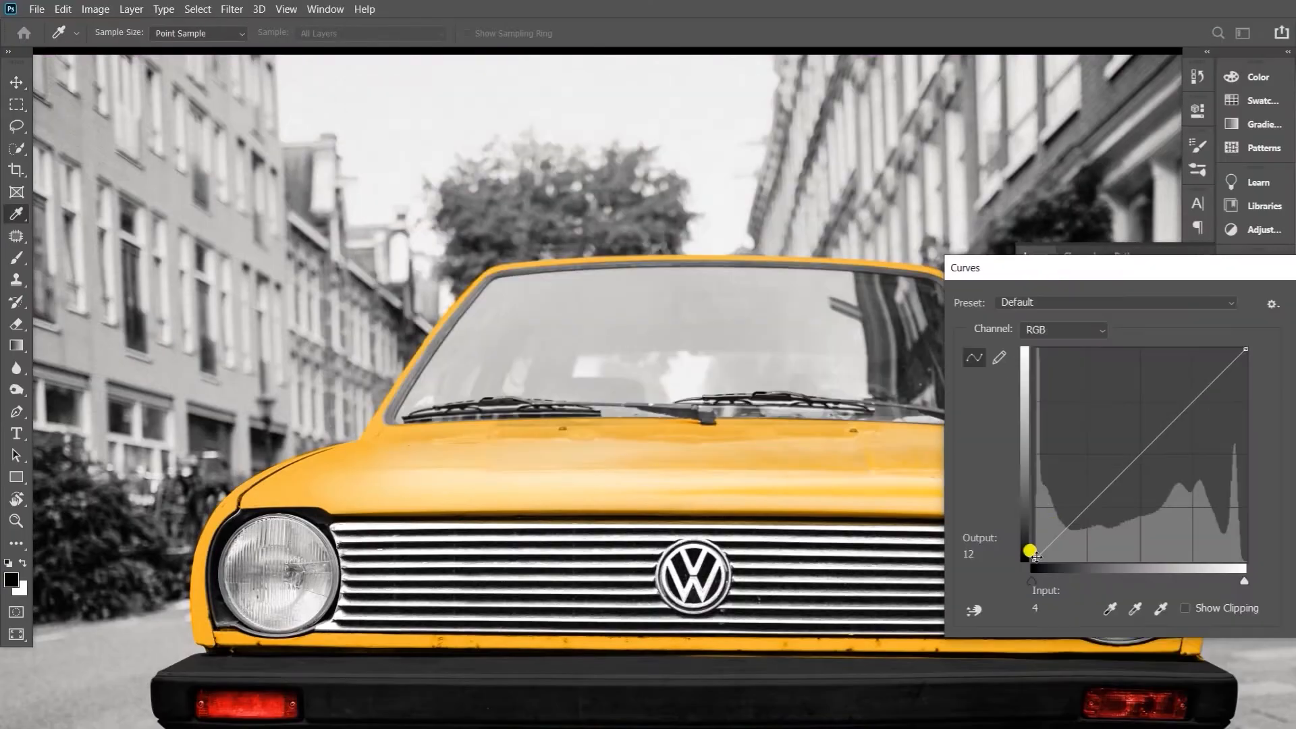
pyautogui.moveTo(1031, 581); pyautogui.dragTo(1053, 580)
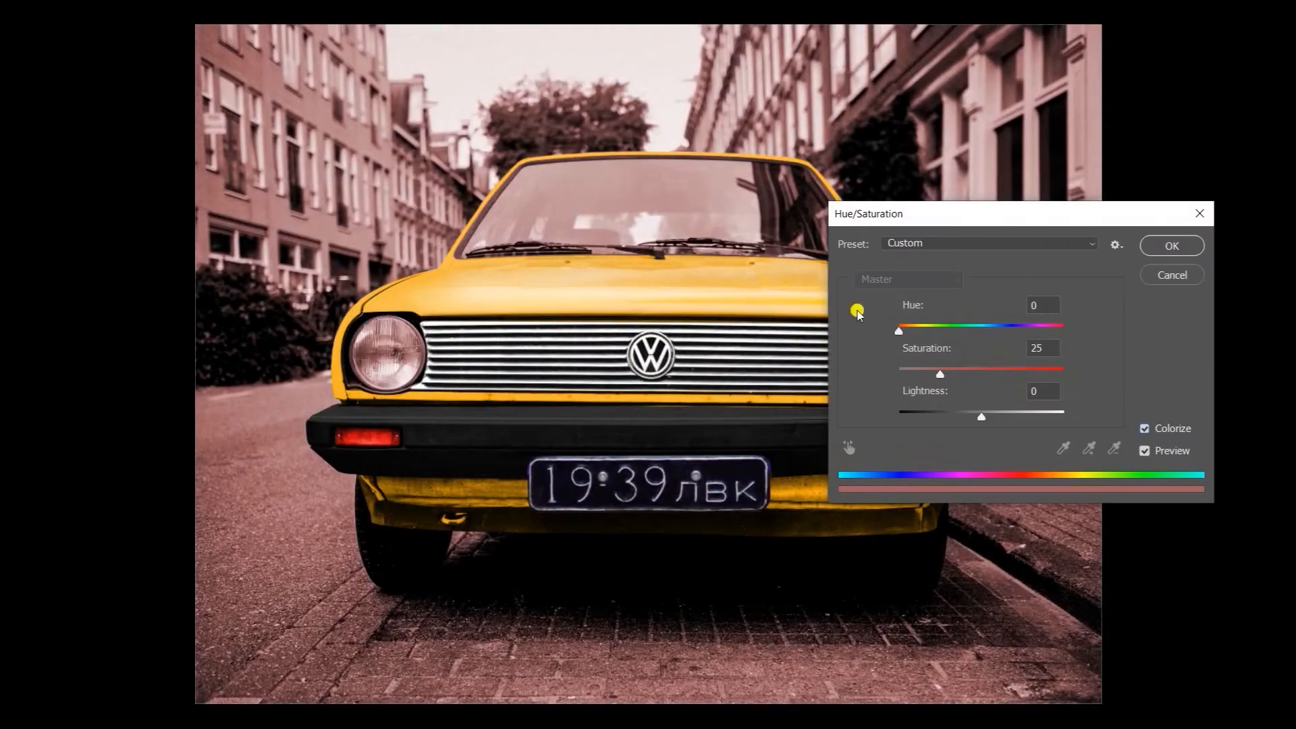
# Colorize the background warm brown with Hue/Saturation, setting saturation to 49, slightly adjusting lightness and shifting the hue towards orange
pyautogui.moveTo(943, 370); pyautogui.dragTo(978, 370)
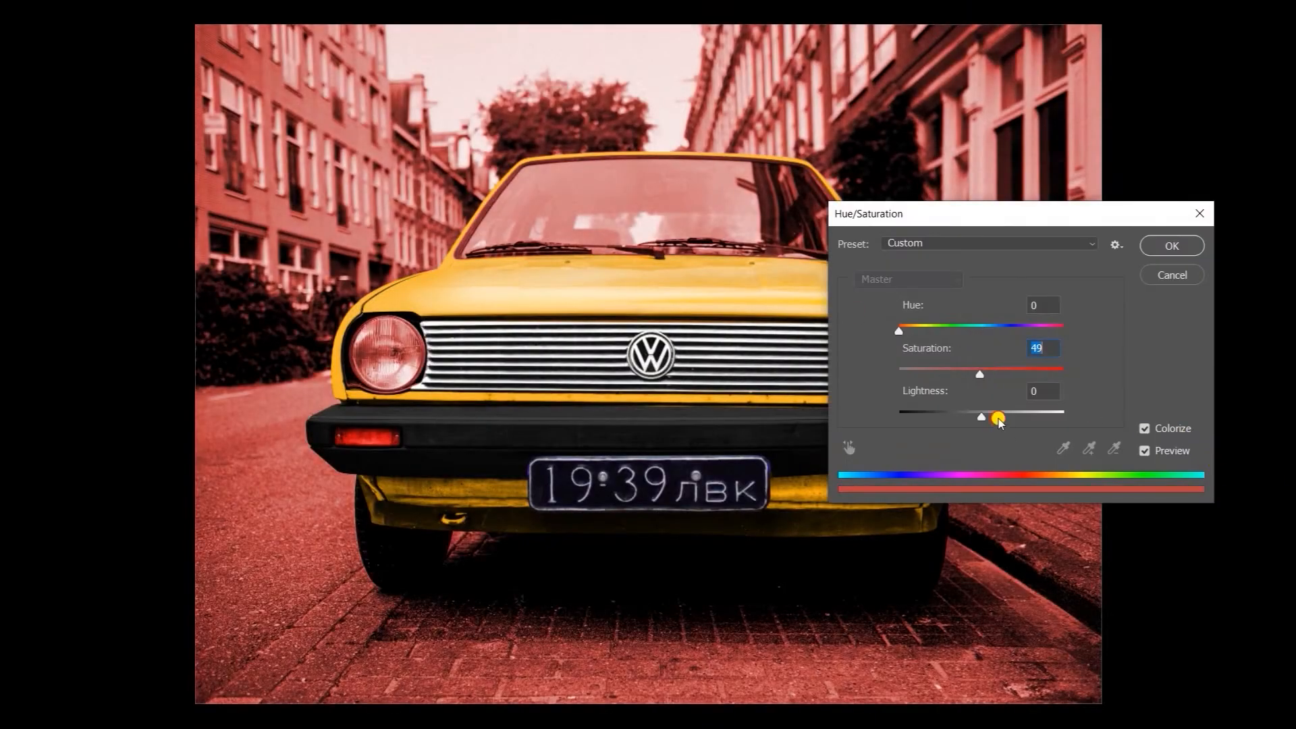
pyautogui.moveTo(992, 419); pyautogui.dragTo(978, 417)
pyautogui.moveTo(900, 328); pyautogui.dragTo(908, 330)
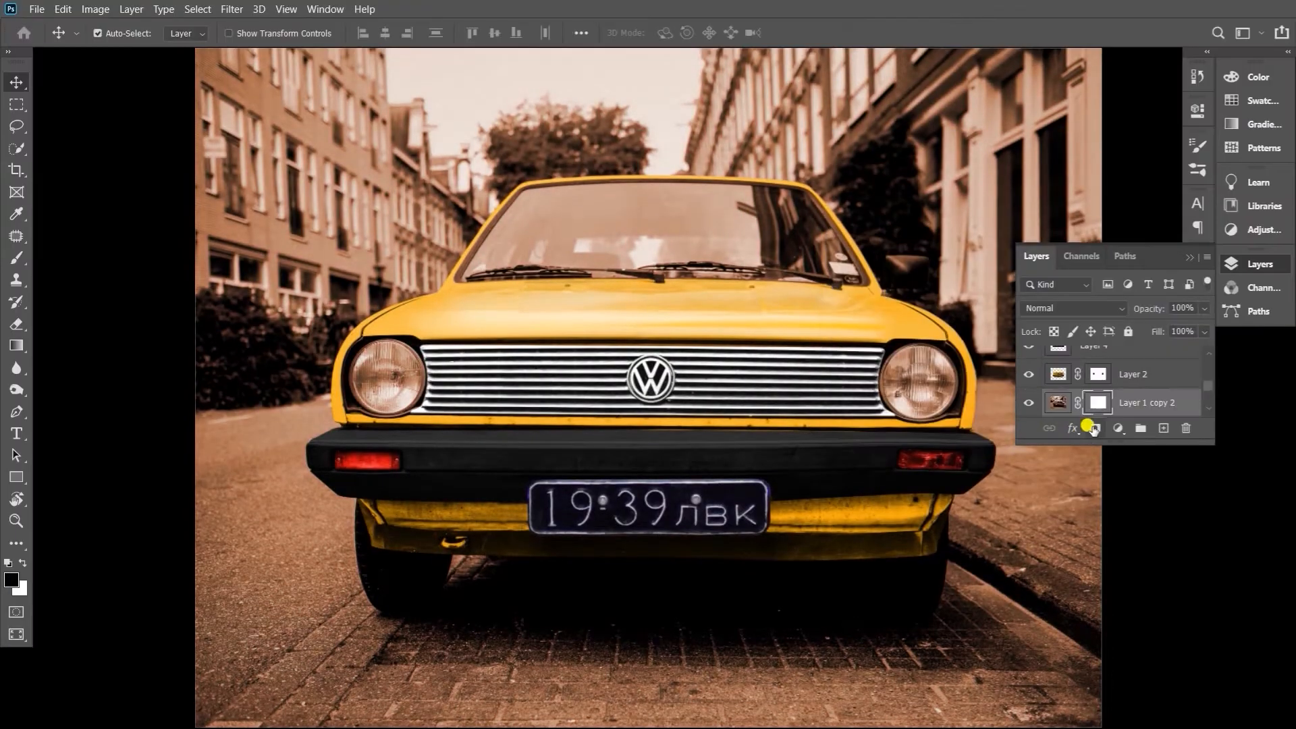
# Mask the brown tint off the road on Layer 1 copy 2 and duplicate the resulting background layer
pyautogui.rightClick(16, 323)
pyautogui.click(90, 323)
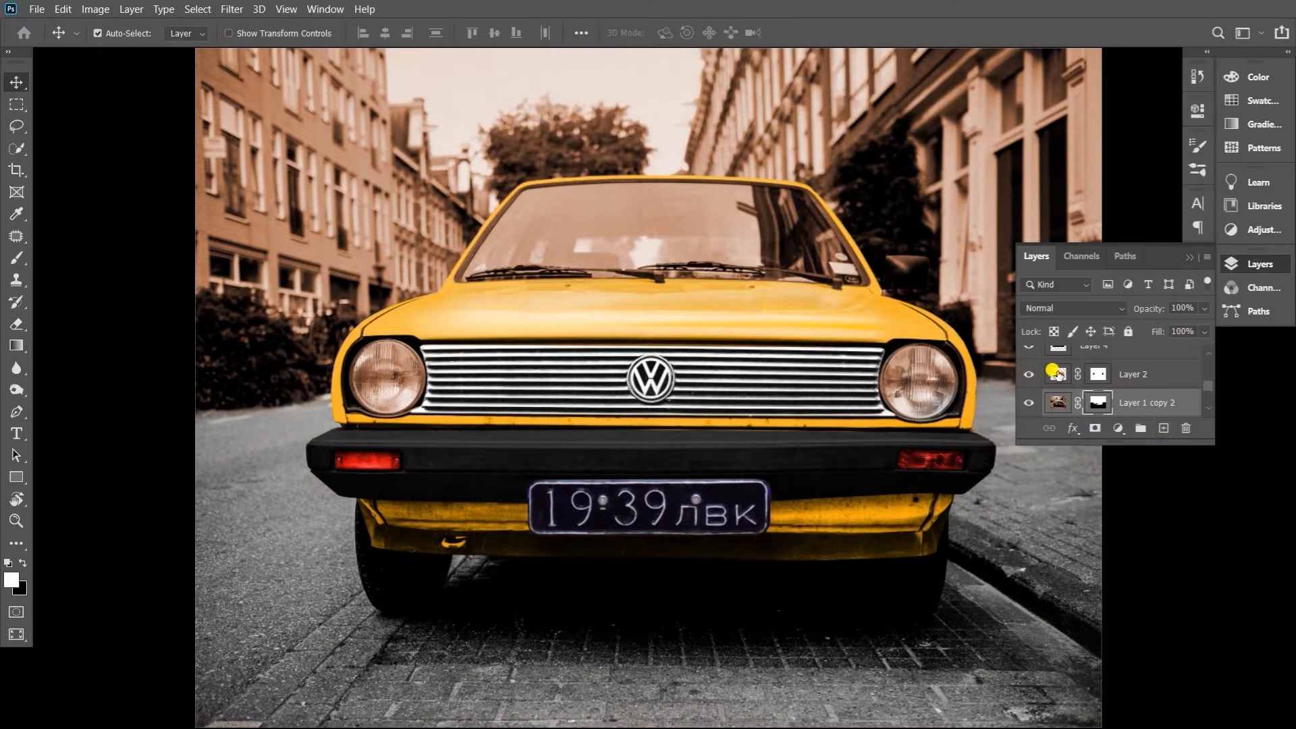
pyautogui.moveTo(1142, 405); pyautogui.dragTo(1117, 392)
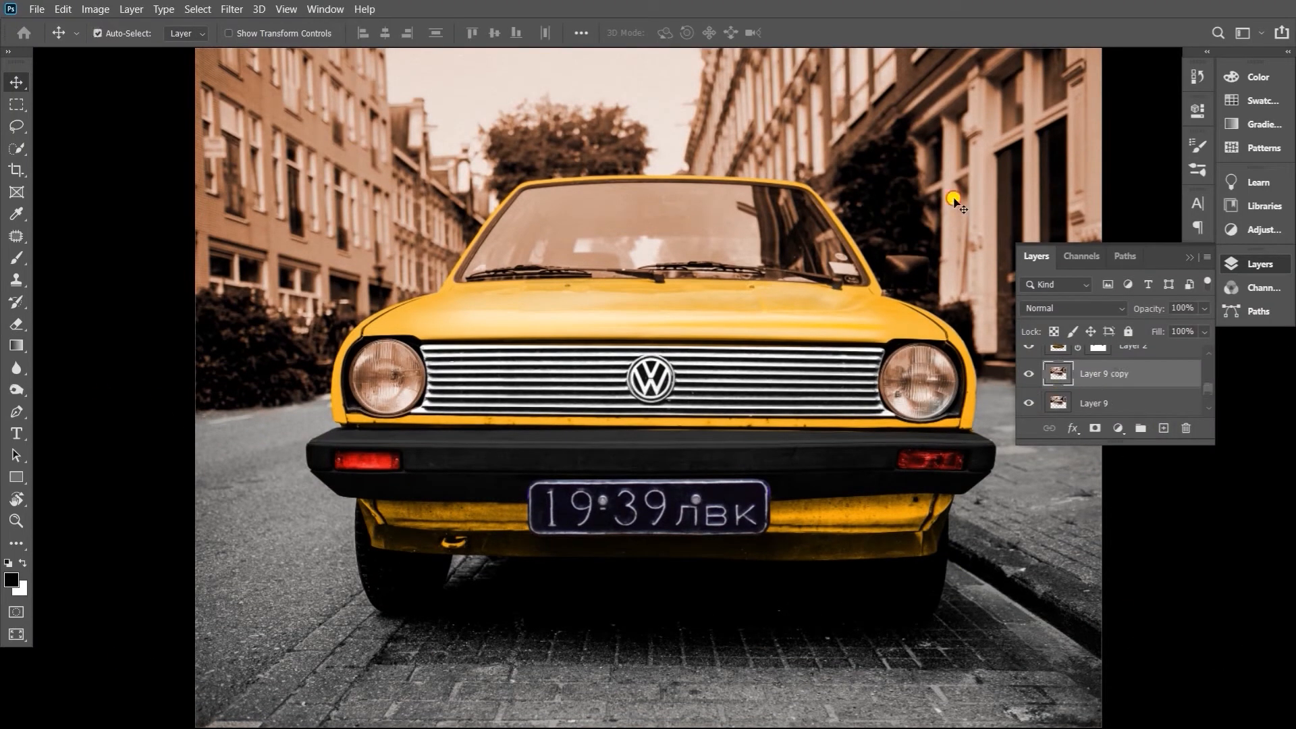
# Colorize the duplicated background layer yellow-green with Hue/Saturation, increasing the saturation and shifting the hue from red towards green
pyautogui.hotkey('ctrl', 'u')
pyautogui.click(1142, 425)
pyautogui.moveTo(940, 373); pyautogui.dragTo(980, 374)
pyautogui.moveTo(899, 331); pyautogui.dragTo(927, 331)
pyautogui.click(1170, 248)
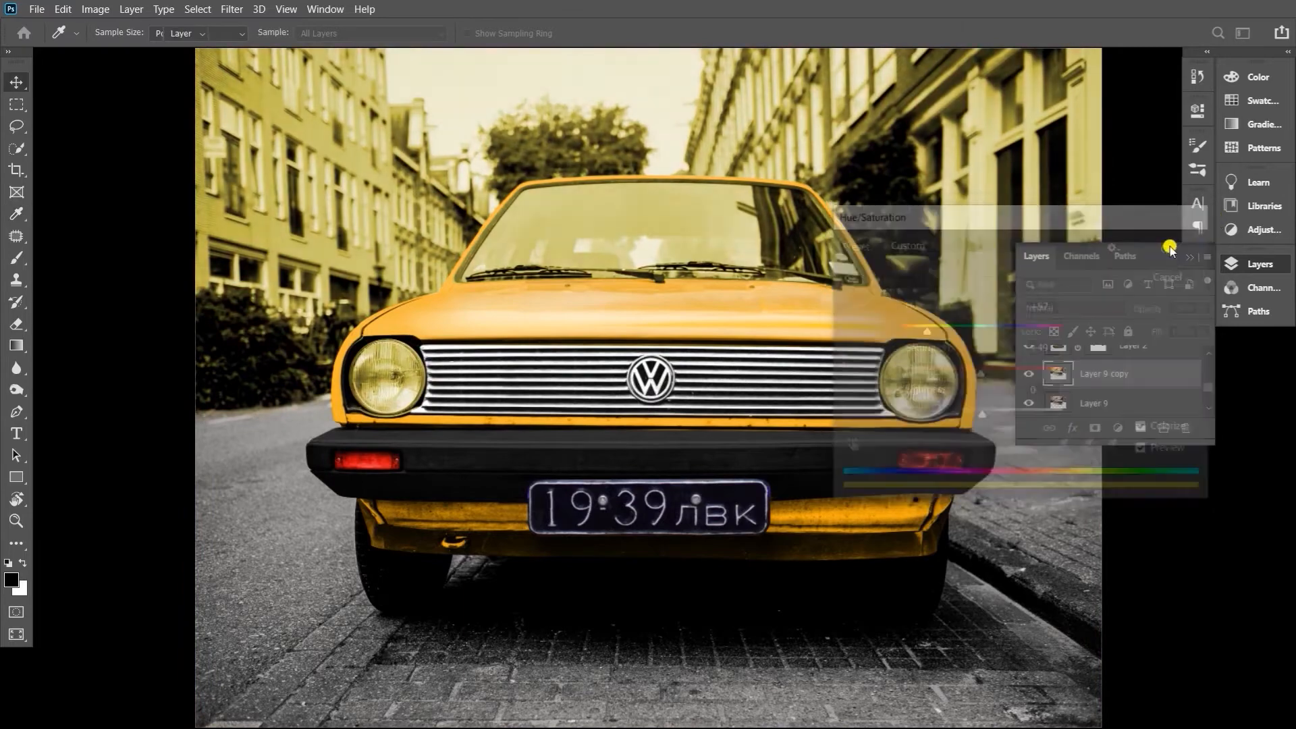
# Place Layer 9 above its green copy and erase its brown tint over the left-hand bushes using a layer mask
pyautogui.moveTo(1079, 403); pyautogui.dragTo(1080, 364)
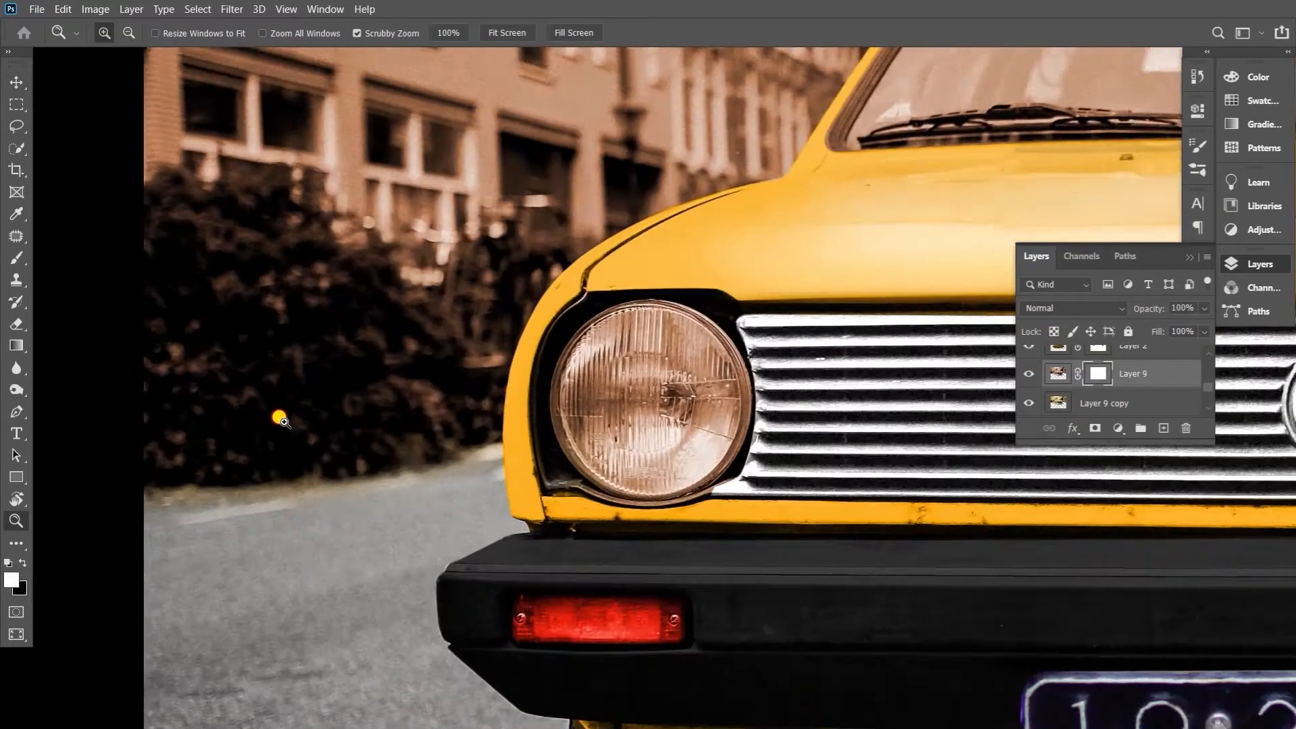
pyautogui.press('e')
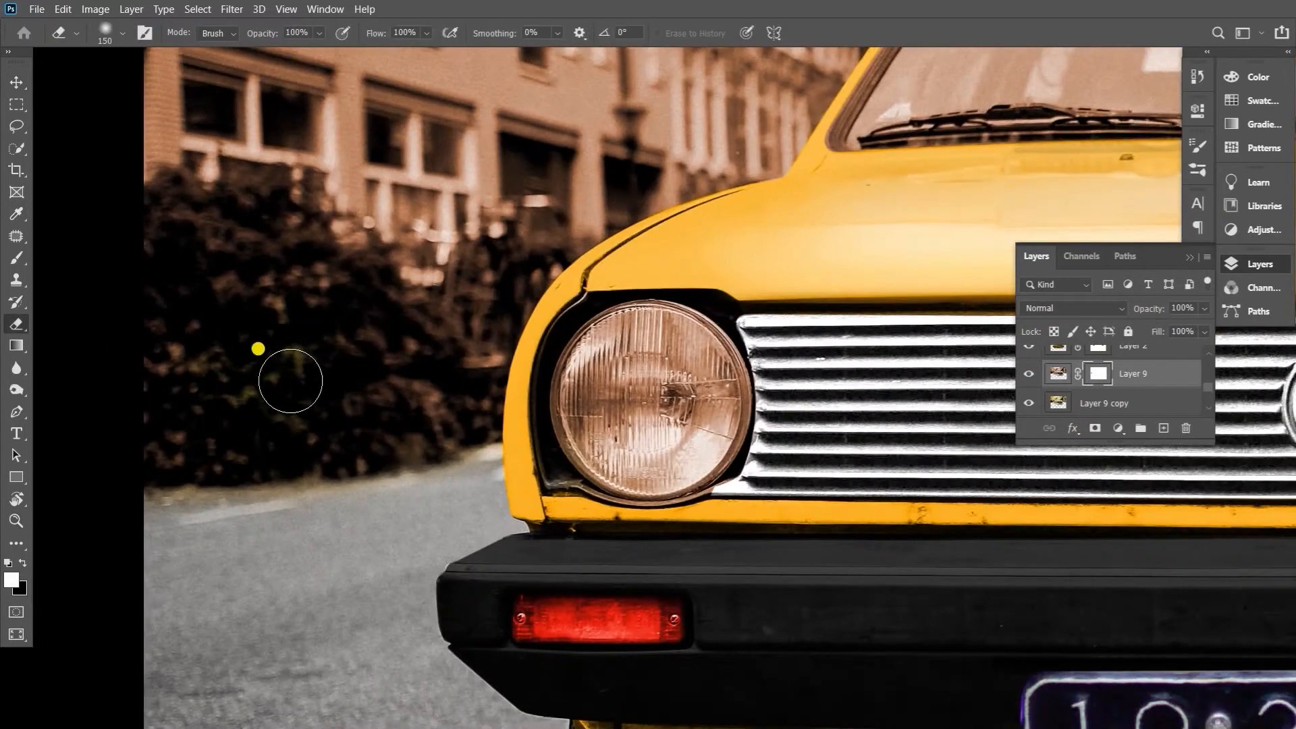
pyautogui.moveTo(291, 381)
pyautogui.mouseDown()
pyautogui.moveTo(496, 328)
pyautogui.moveTo(254, 439)
pyautogui.moveTo(160, 261)
pyautogui.moveTo(231, 224)
pyautogui.moveTo(308, 256)
pyautogui.mouseUp()
pyautogui.press('[')
pyautogui.press('[')
pyautogui.press('[')
pyautogui.moveTo(470, 278); pyautogui.dragTo(554, 233)
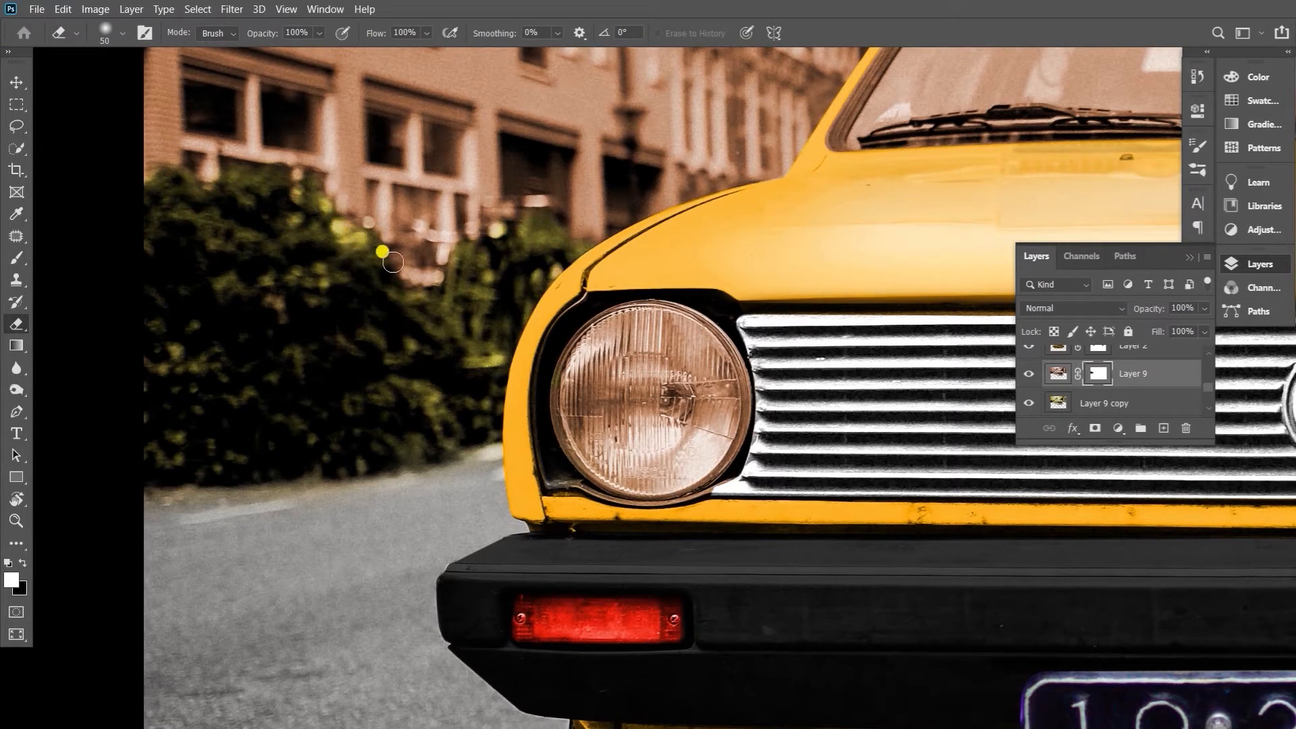
pyautogui.moveTo(392, 262)
pyautogui.mouseDown()
pyautogui.moveTo(414, 315)
pyautogui.moveTo(428, 298)
pyautogui.mouseUp()
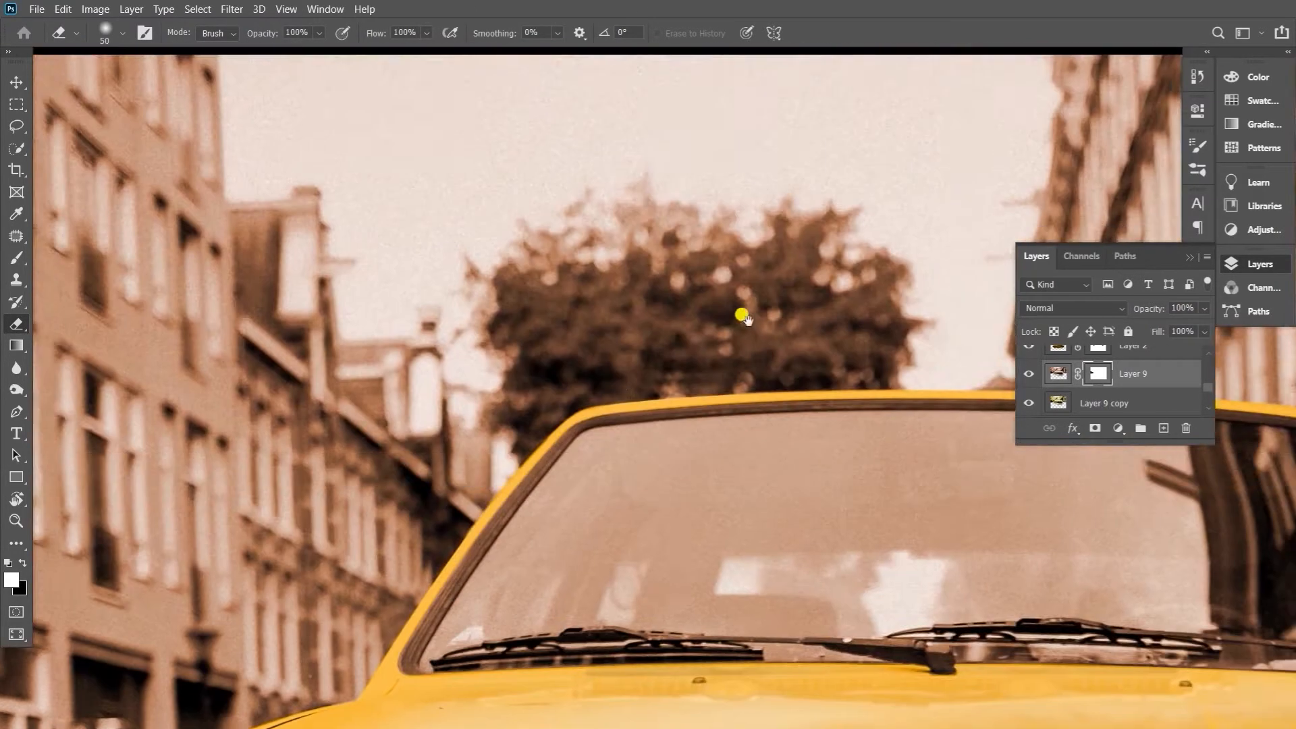
# Erase the brown tint over the tree behind the car on Layer 9's mask
pyautogui.moveTo(743, 312)
pyautogui.mouseDown()
pyautogui.moveTo(875, 361)
pyautogui.moveTo(783, 365)
pyautogui.moveTo(846, 337)
pyautogui.moveTo(731, 303)
pyautogui.moveTo(839, 265)
pyautogui.moveTo(896, 313)
pyautogui.moveTo(692, 344)
pyautogui.moveTo(683, 264)
pyautogui.moveTo(887, 286)
pyautogui.moveTo(686, 257)
pyautogui.moveTo(502, 299)
pyautogui.moveTo(548, 399)
pyautogui.moveTo(528, 436)
pyautogui.moveTo(687, 373)
pyautogui.moveTo(903, 348)
pyautogui.mouseUp()
pyautogui.press('[')
pyautogui.press('[')
pyautogui.press('[')
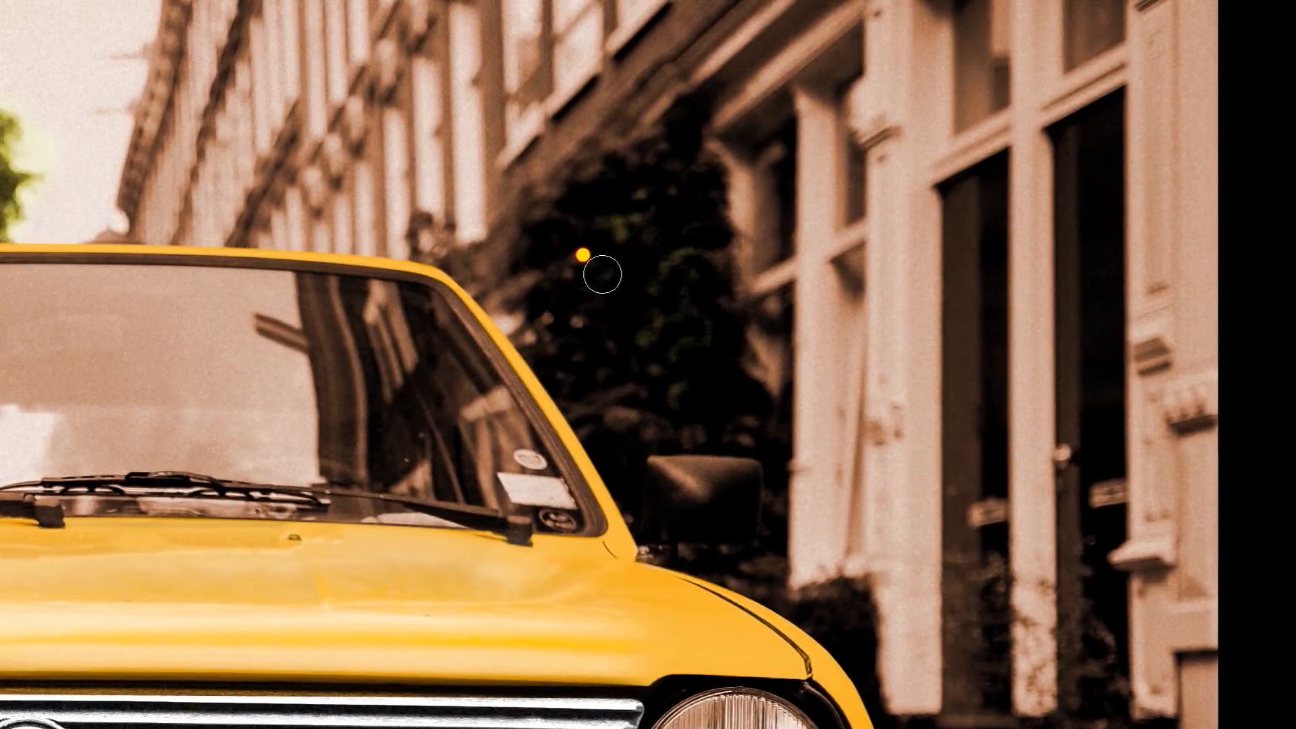
# Mask the brown tint off the tall shrub and doorway plants right of the car, keeping the side mirror free of green
pyautogui.moveTo(602, 274)
pyautogui.mouseDown()
pyautogui.moveTo(581, 385)
pyautogui.moveTo(682, 471)
pyautogui.mouseUp()
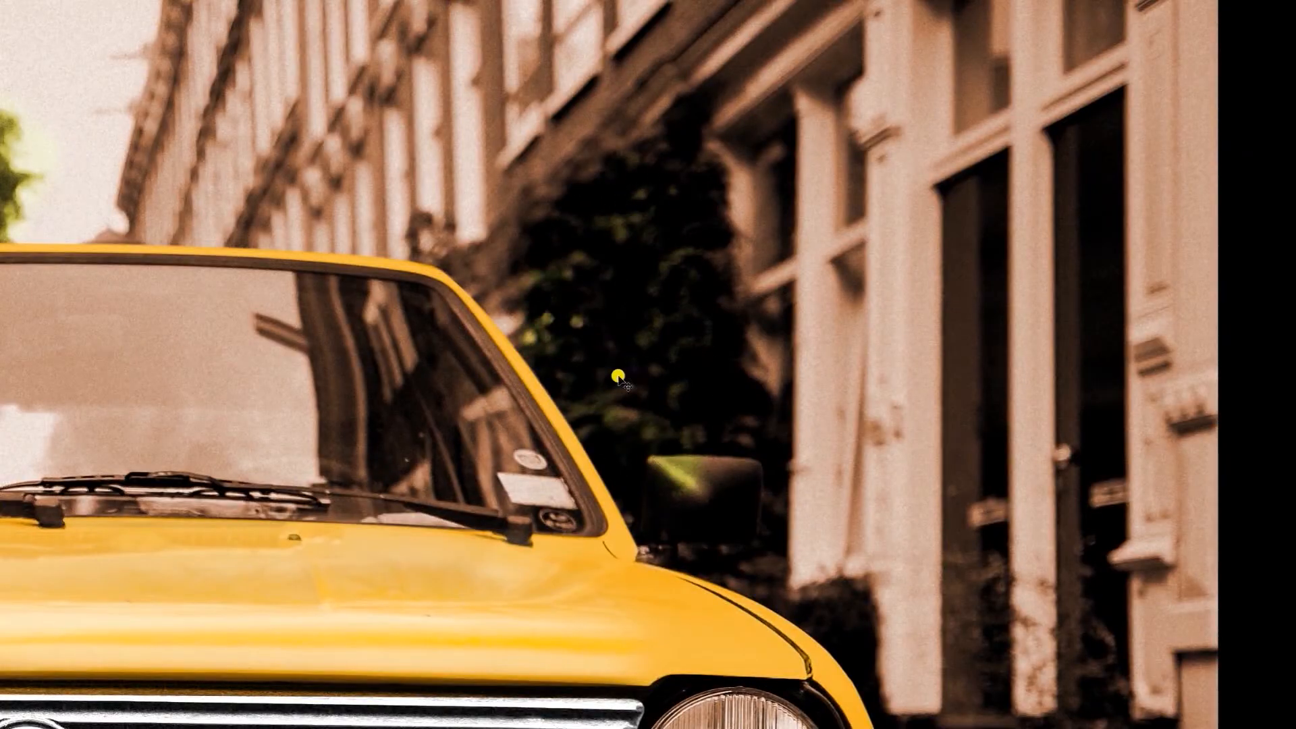
pyautogui.hotkey('ctrl', 'z')
pyautogui.moveTo(624, 405)
pyautogui.mouseDown()
pyautogui.moveTo(726, 277)
pyautogui.moveTo(524, 630)
pyautogui.mouseUp()
pyautogui.hotkey('ctrl', 'z')
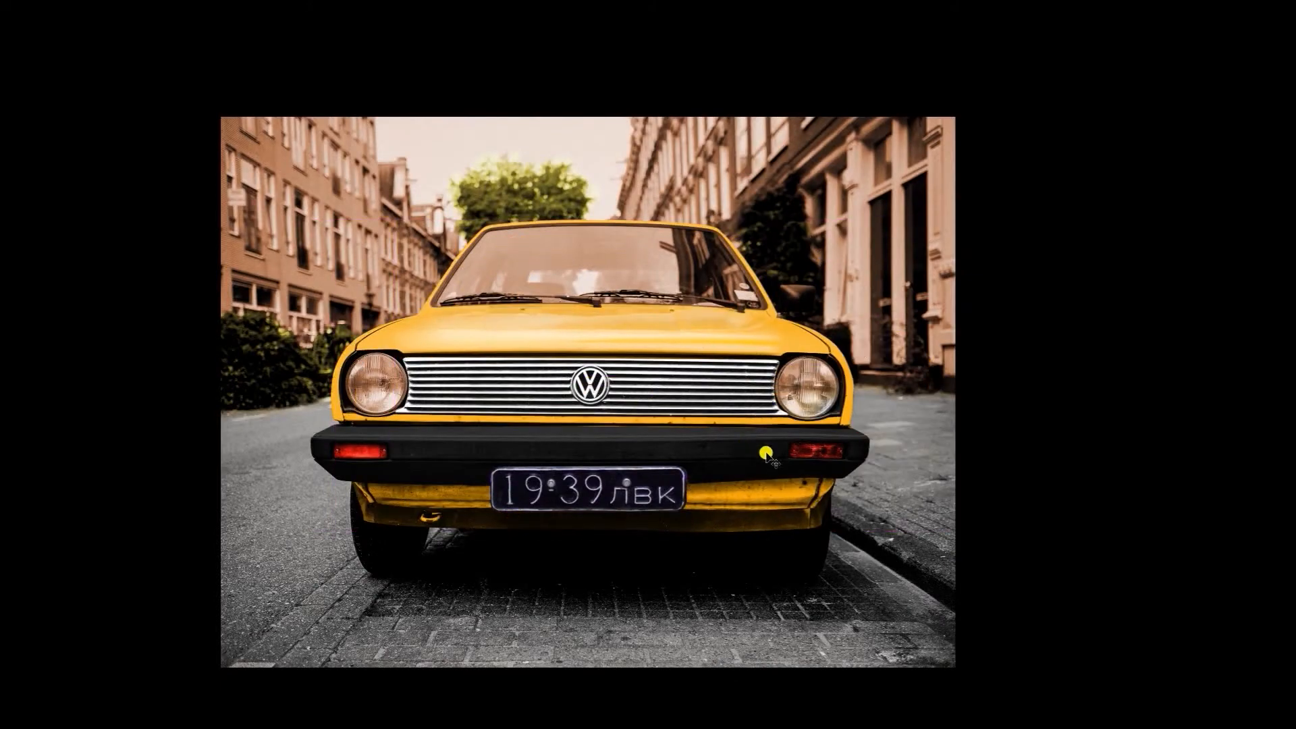
pyautogui.moveTo(738, 278); pyautogui.dragTo(819, 298)
pyautogui.press('f')
pyautogui.press('f')
pyautogui.press('f')
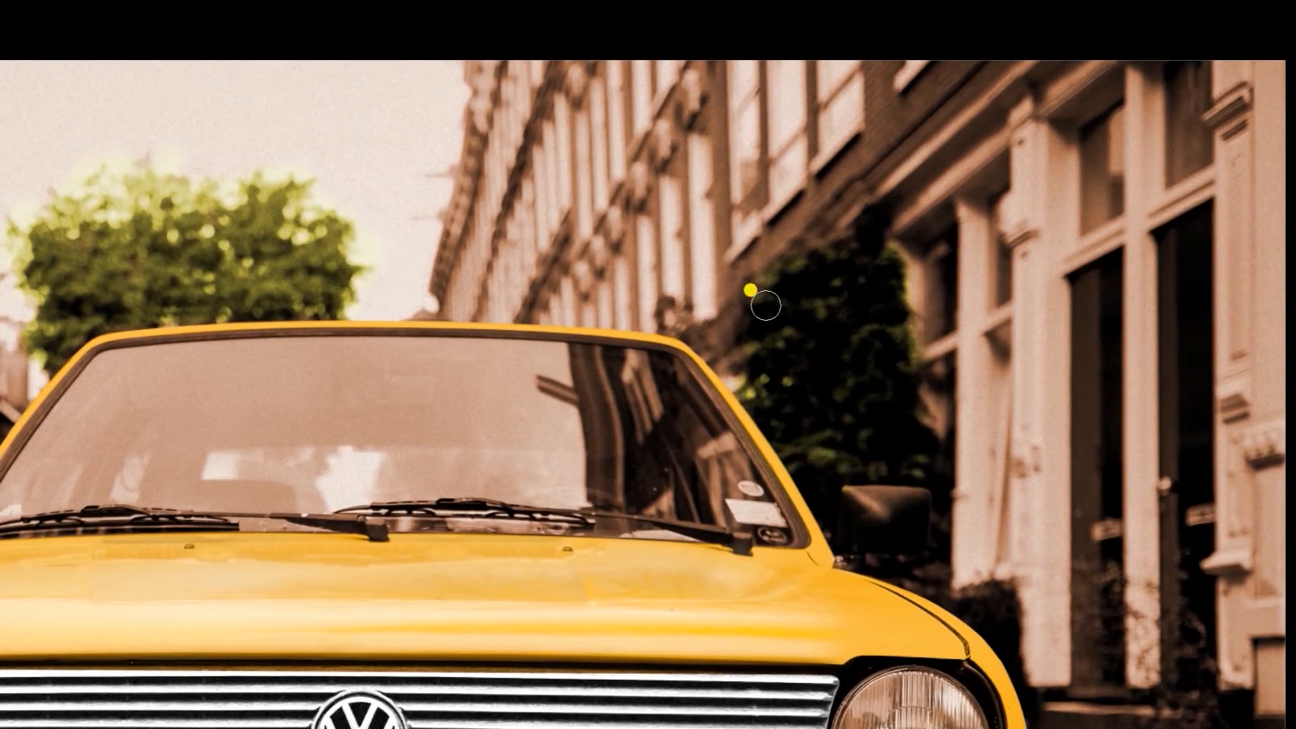
pyautogui.moveTo(977, 580); pyautogui.dragTo(736, 354)
pyautogui.moveTo(913, 480); pyautogui.dragTo(962, 491)
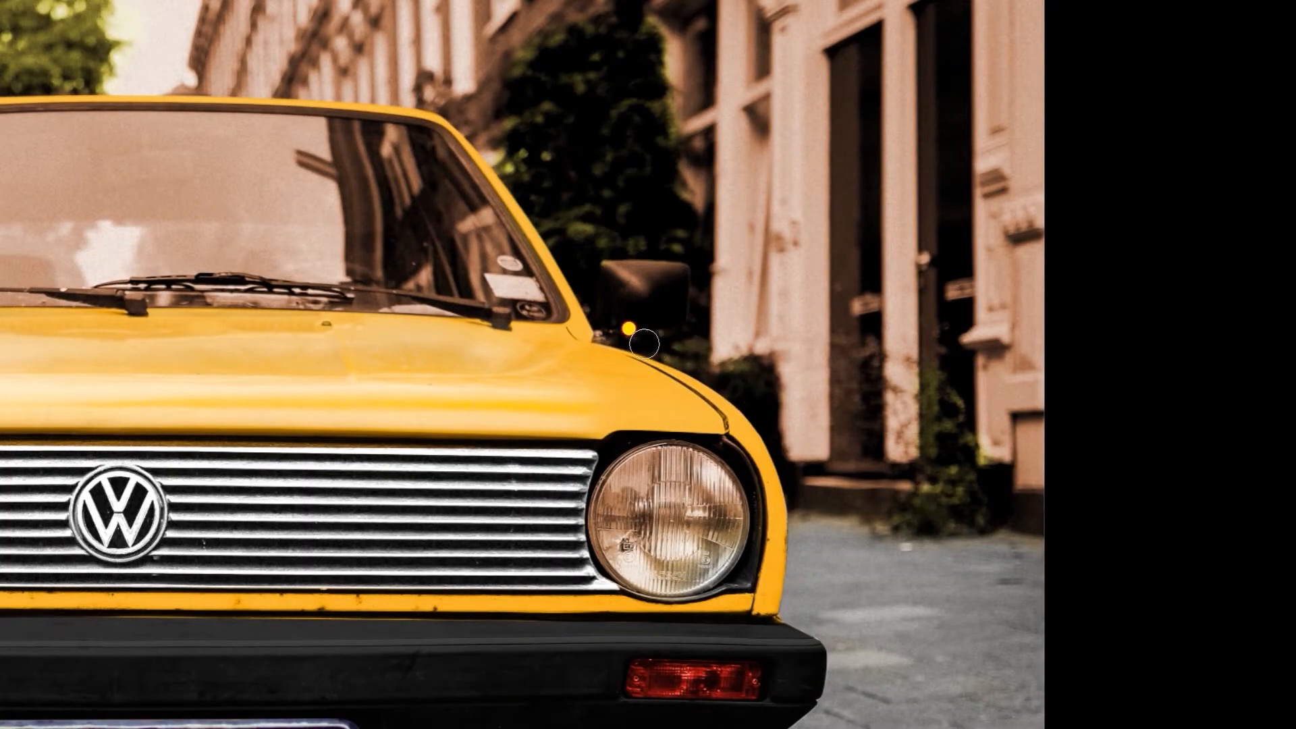
pyautogui.hotkey('ctrl', '0')
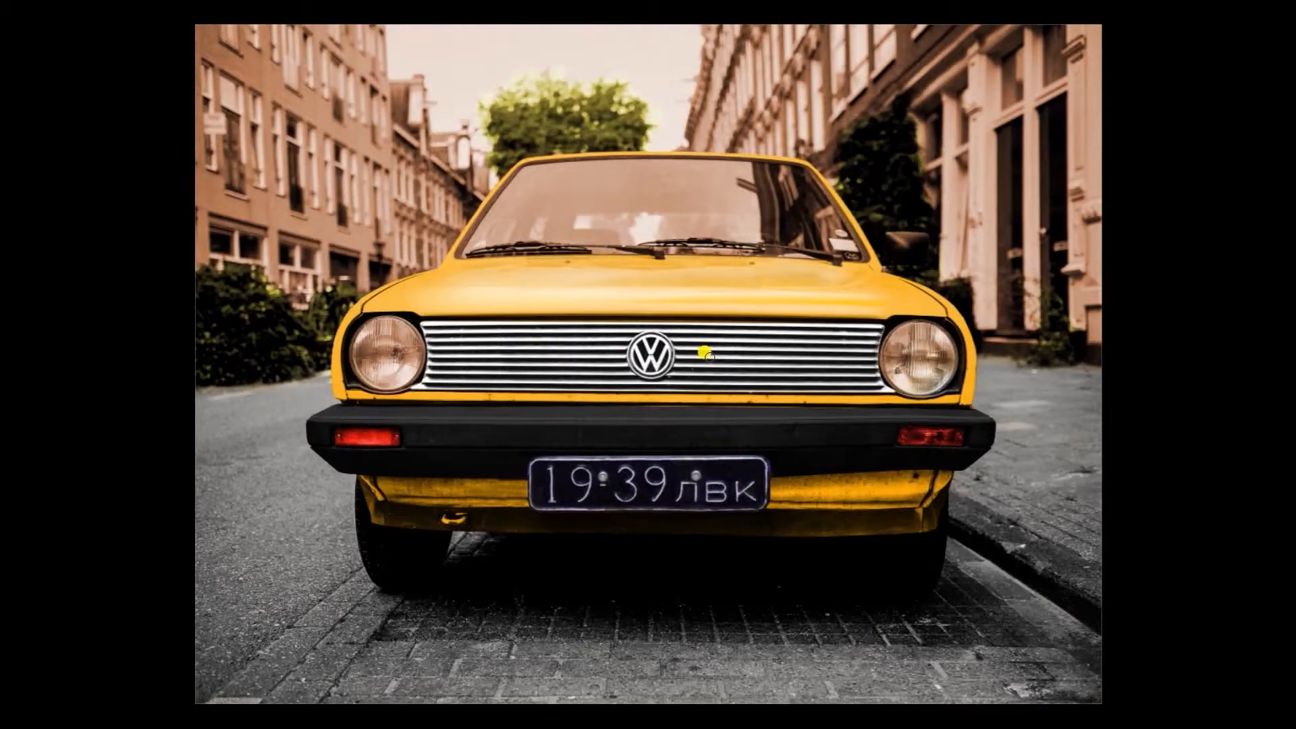
# Darken the brown background on Layer 9 with Curves, lowering the midtones to about output 117 at input 138
pyautogui.press('f')
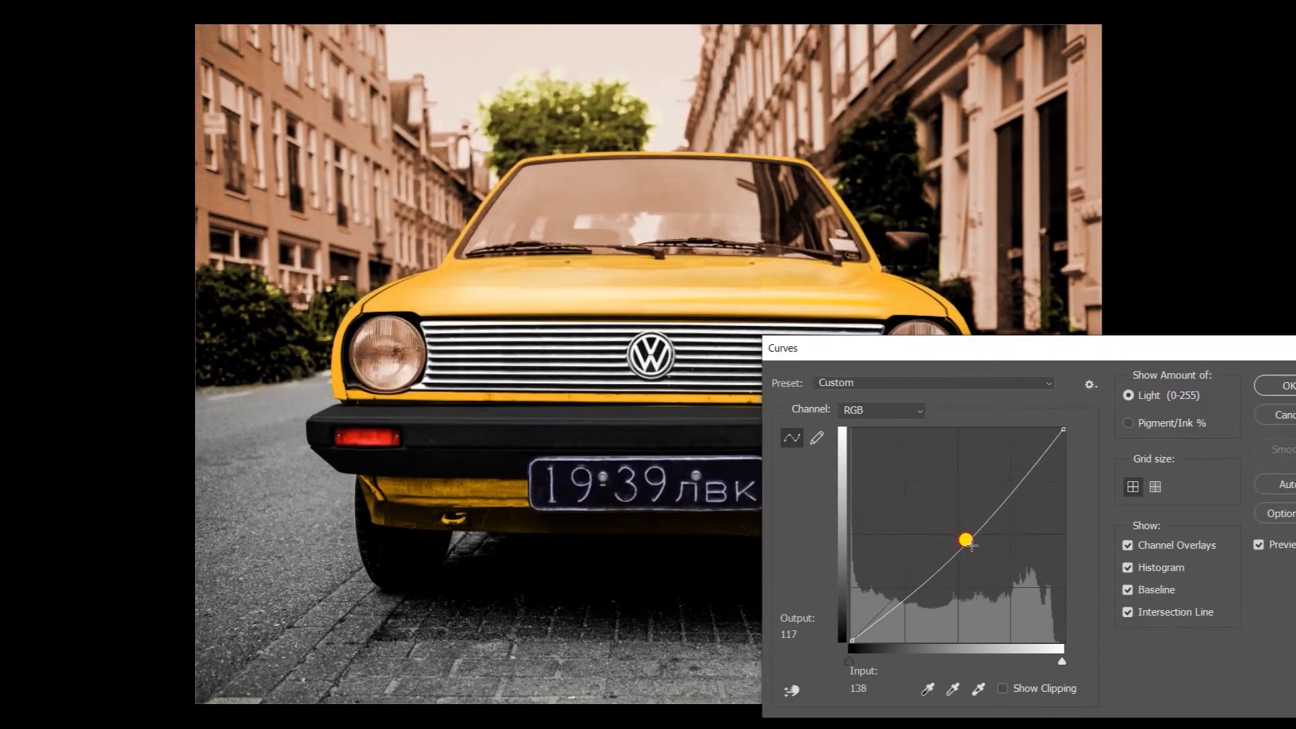
pyautogui.moveTo(963, 538); pyautogui.dragTo(967, 544)
pyautogui.click(1249, 386)
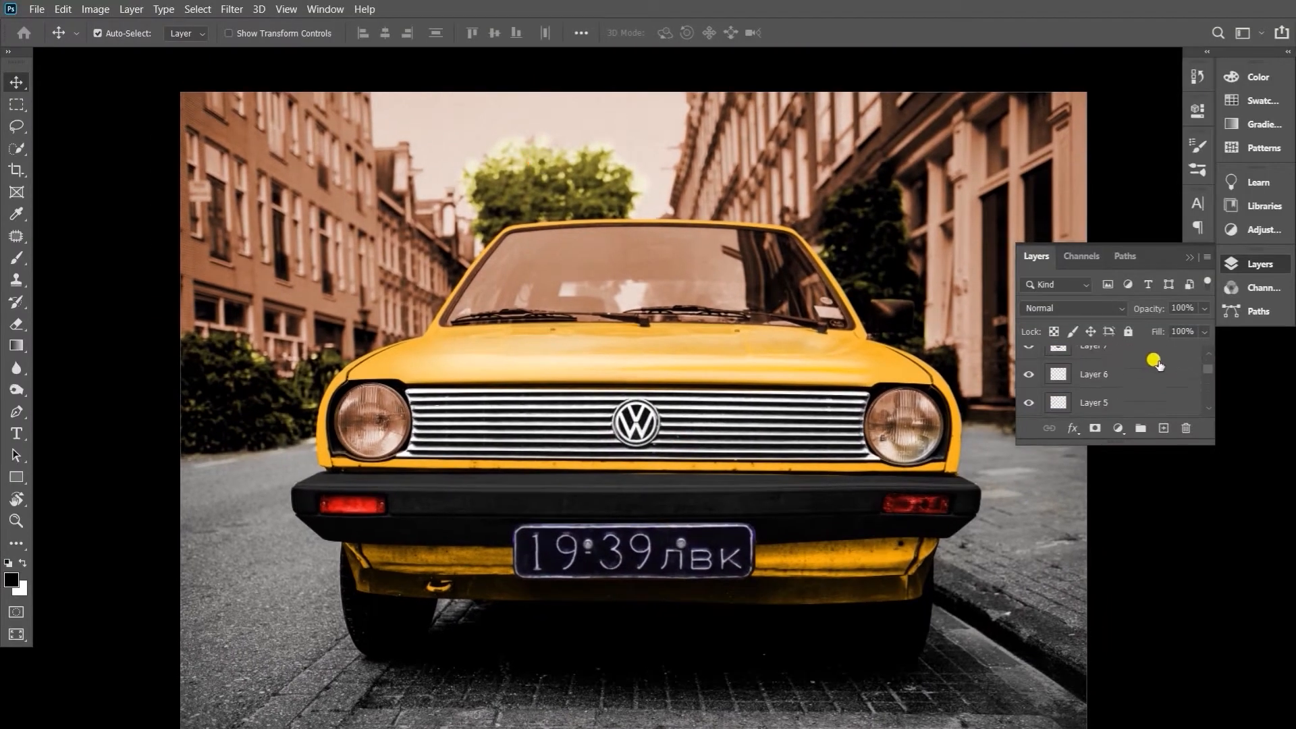
# Create a new layer and set the foreground colour to light blue #88c9fb
pyautogui.click(1163, 428)
pyautogui.click(12, 582)
pyautogui.click(521, 151)
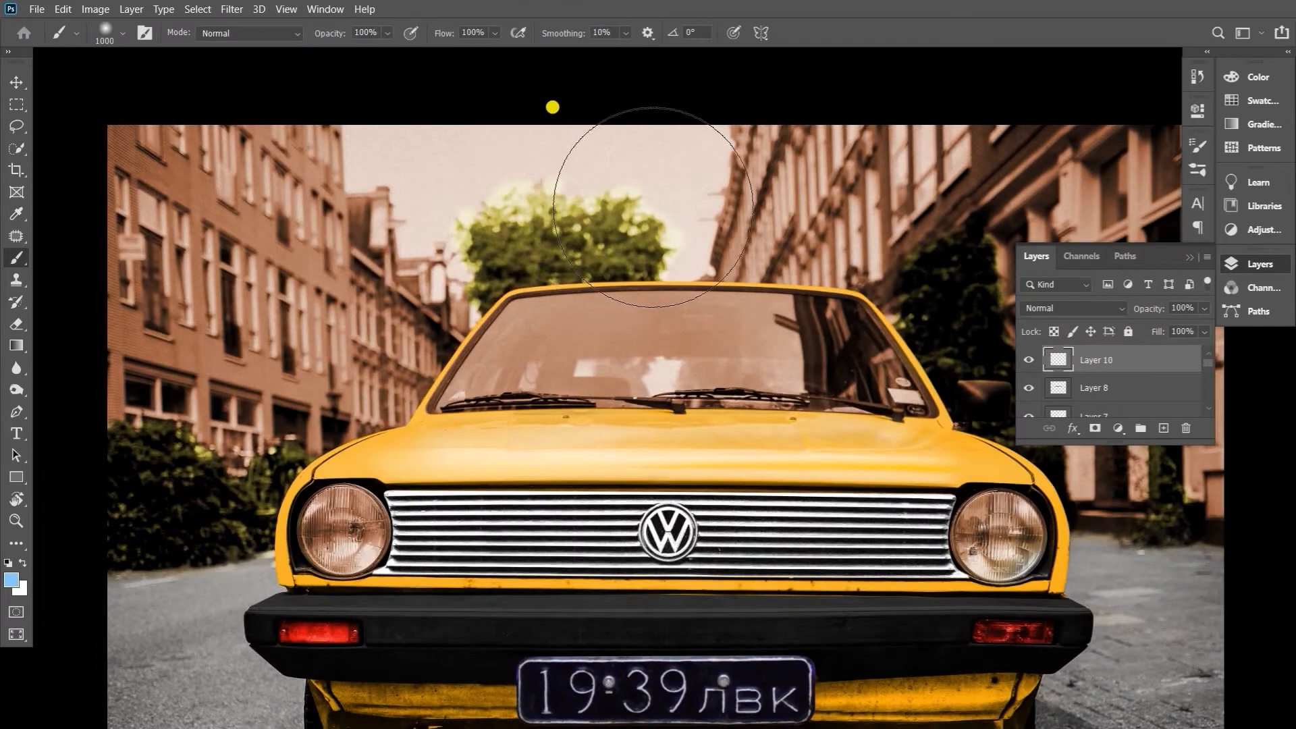
pyautogui.moveTo(743, 155); pyautogui.dragTo(634, 165)
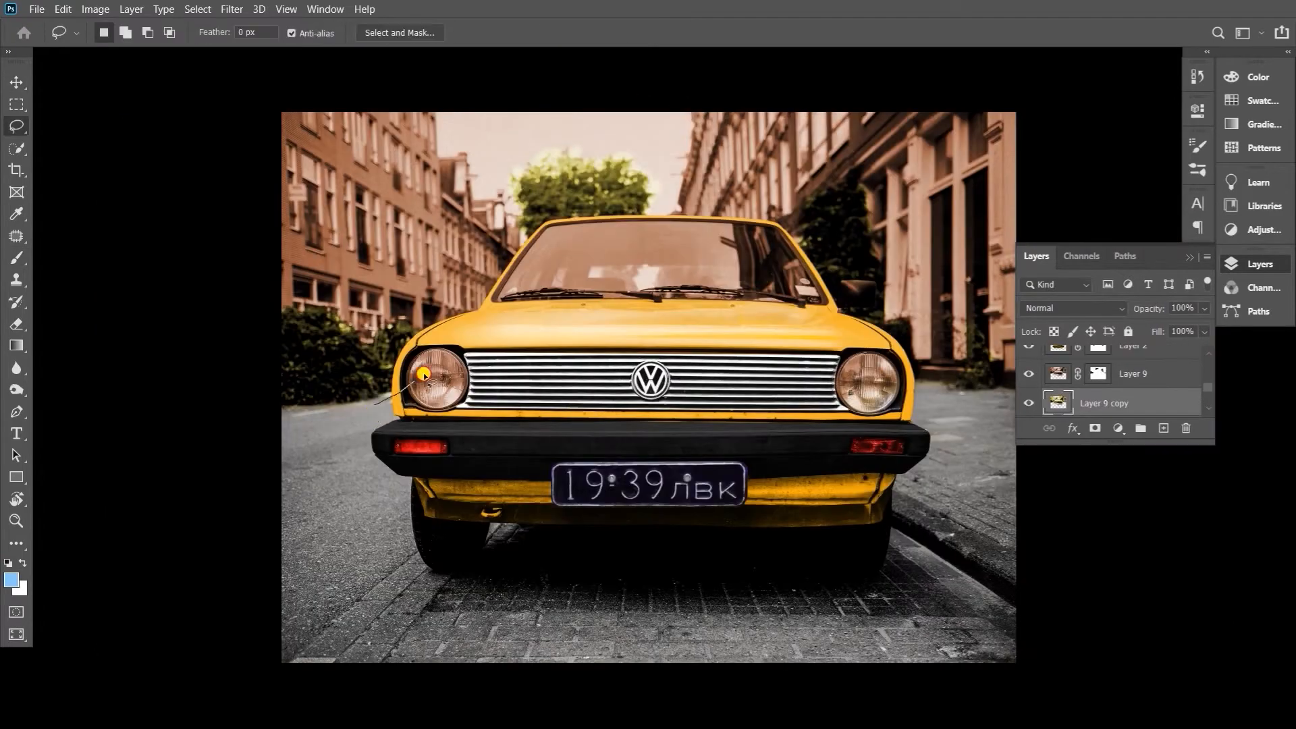
# Lasso the left-hand bushes on Layer 9 copy and strengthen their green with Hue/Saturation, raising the saturation and shifting the hue slightly
pyautogui.moveTo(297, 297); pyautogui.dragTo(383, 430)
pyautogui.hotkey('ctrl', 'u')
pyautogui.moveTo(981, 373); pyautogui.dragTo(1029, 373)
pyautogui.moveTo(981, 416); pyautogui.dragTo(982, 417)
pyautogui.moveTo(981, 331); pyautogui.dragTo(986, 331)
pyautogui.moveTo(1030, 374); pyautogui.dragTo(1034, 371)
pyautogui.click(1161, 251)
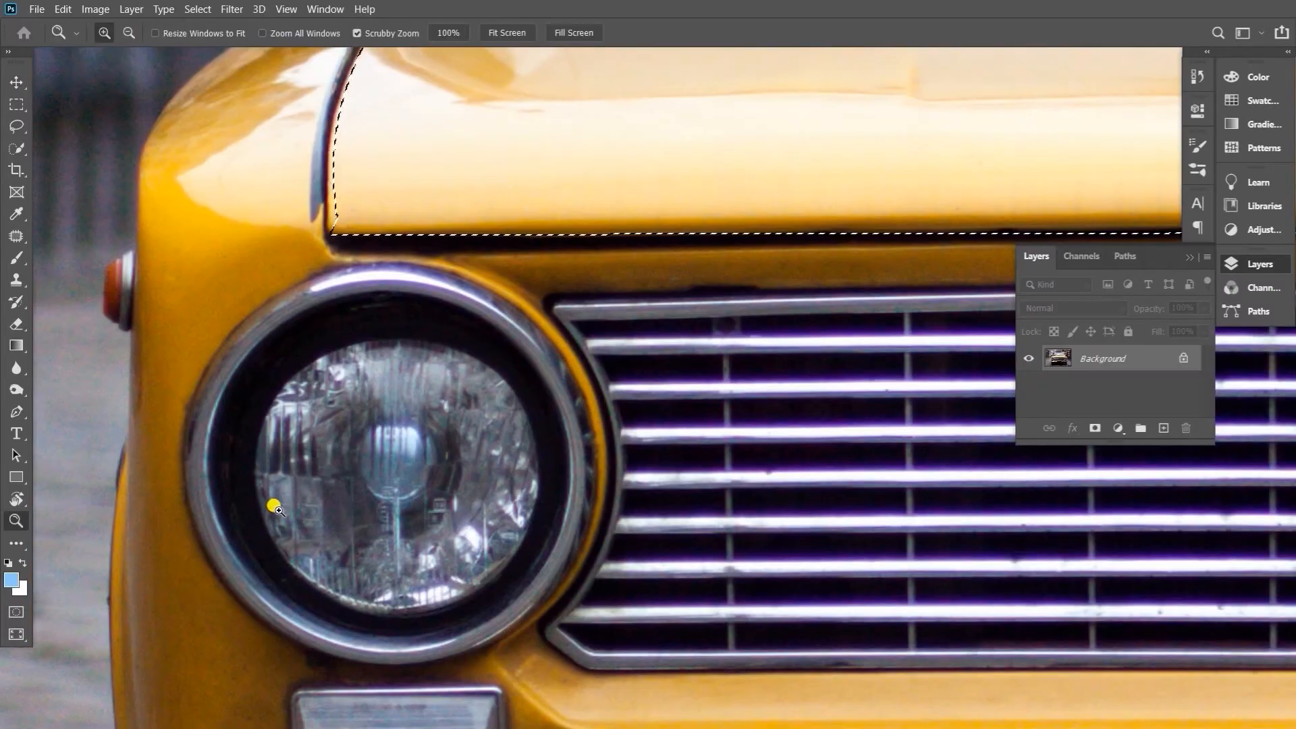
pyautogui.hotkey('ctrl', 'd')
# Trace the outer chrome ring of the headlight in the yellow car reference photo with the Pen tool
pyautogui.press('p')
pyautogui.click(192, 512)
pyautogui.moveTo(270, 301); pyautogui.dragTo(284, 292)
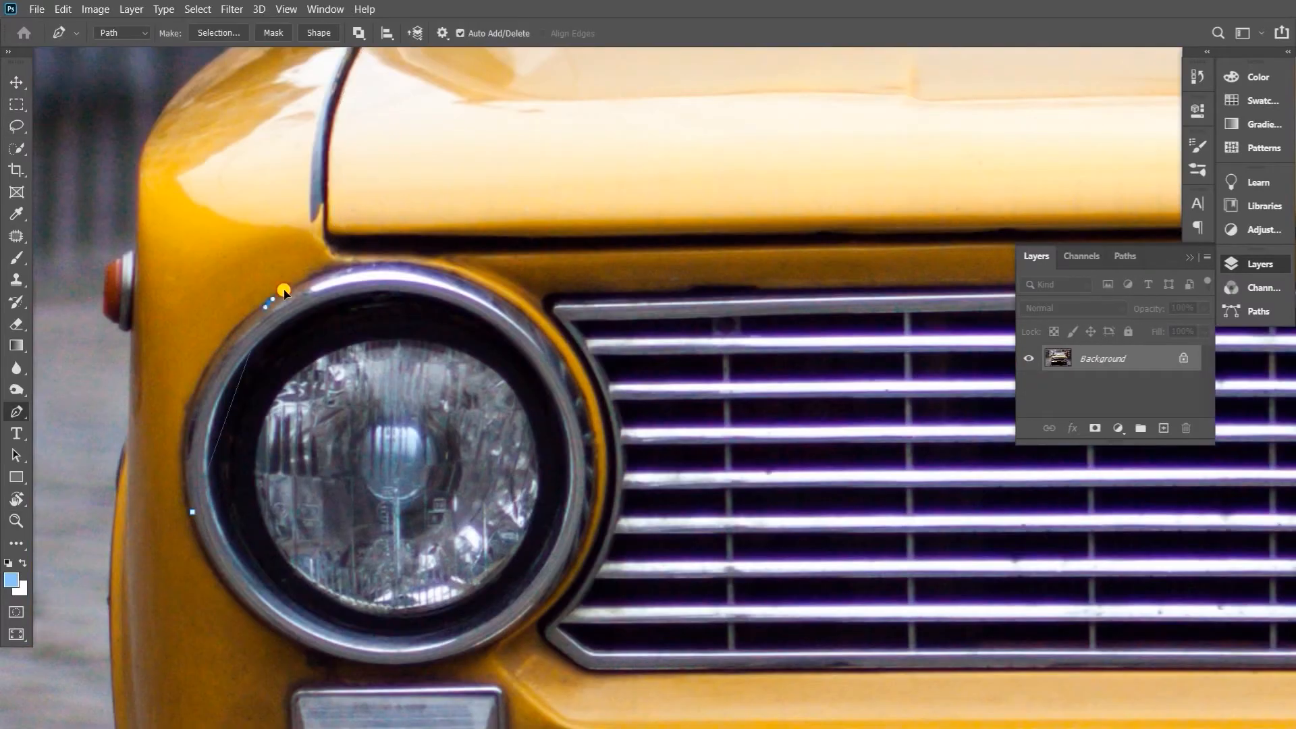
pyautogui.moveTo(576, 517); pyautogui.dragTo(599, 500)
# Bring the cut-out chrome headlight into the Volkswagen image as a new layer and scale it to fit the left headlight housing
pyautogui.moveTo(461, 479); pyautogui.dragTo(318, 481)
pyautogui.keyDown('alt'); pyautogui.click(461, 478); pyautogui.keyUp('alt')
pyautogui.moveTo(423, 468); pyautogui.dragTo(496, 507)
pyautogui.moveTo(358, 428); pyautogui.dragTo(293, 333)
pyautogui.click(329, 336)
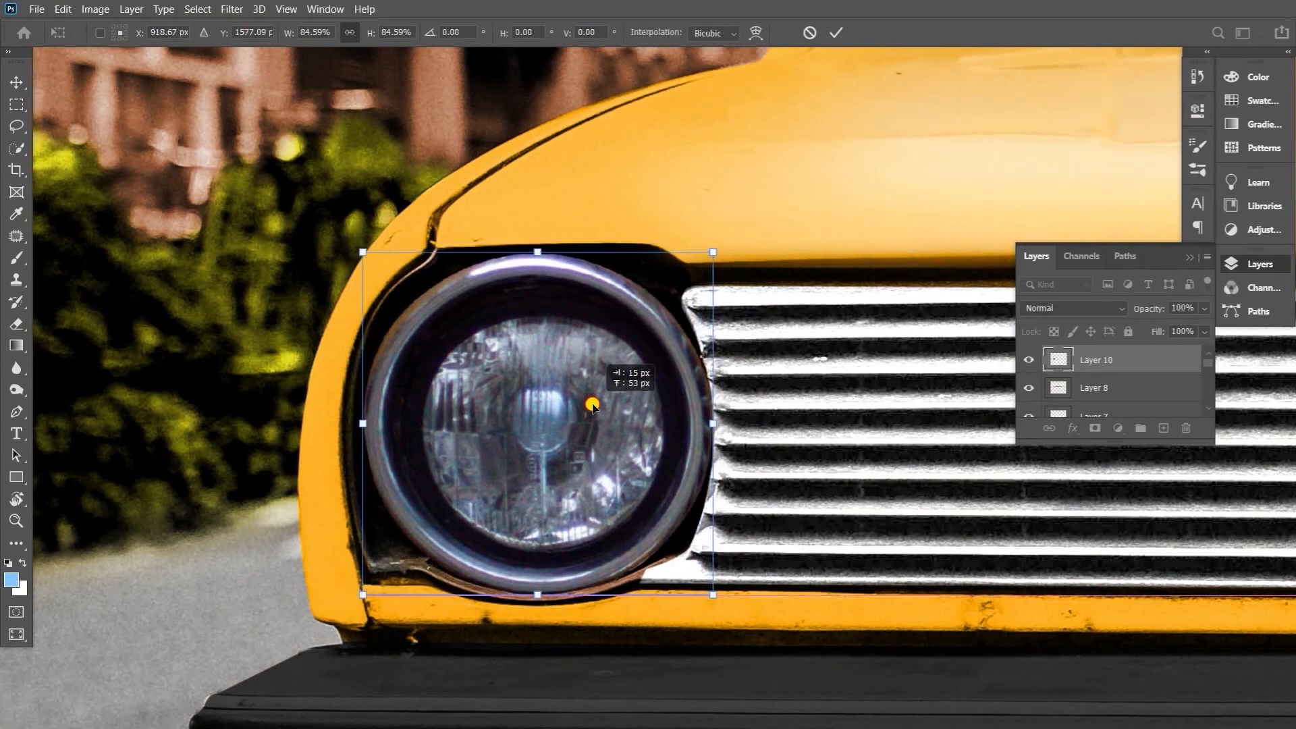
pyautogui.press('v')
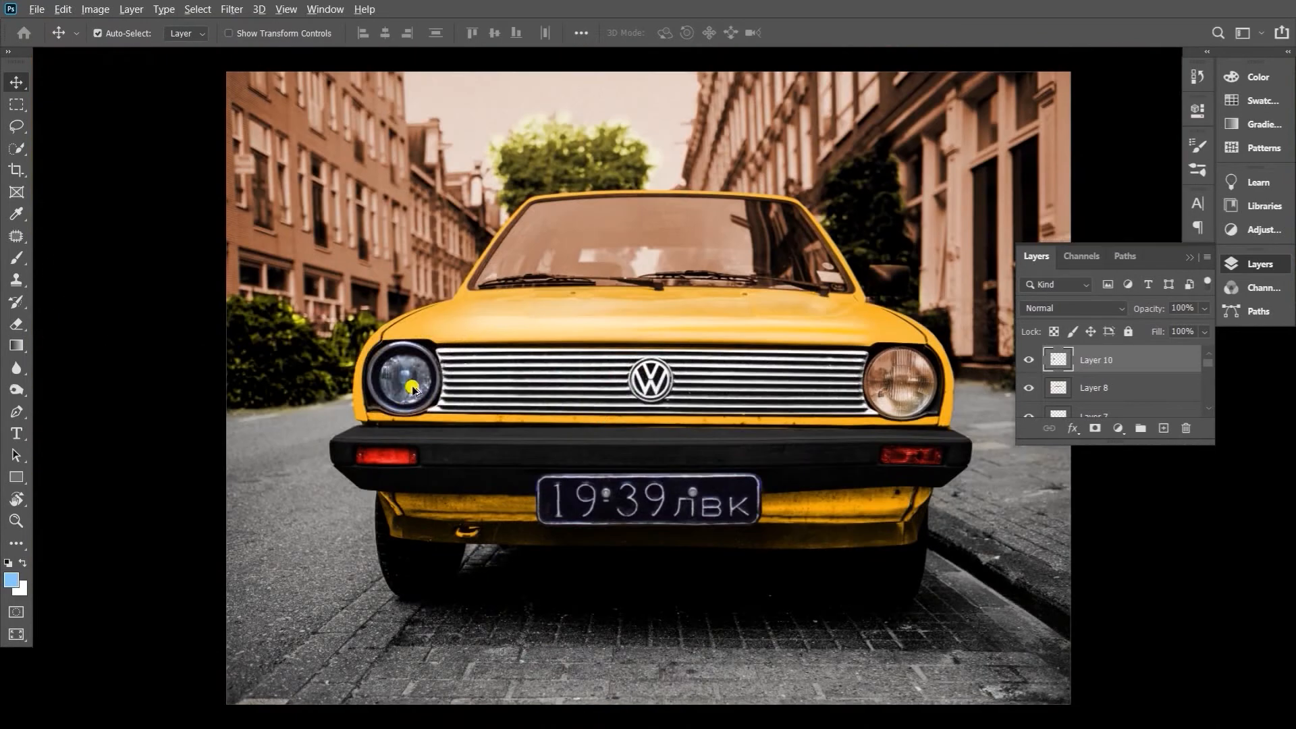
# Duplicate the headlight onto the right housing, flip it horizontally and nudge it into alignment
pyautogui.moveTo(405, 376); pyautogui.dragTo(972, 439)
pyautogui.hotkey('ctrl', 't')
pyautogui.rightClick(898, 364)
pyautogui.click(945, 677)
pyautogui.press('Return')
pyautogui.moveTo(891, 372); pyautogui.dragTo(876, 379)
pyautogui.press('Left')
pyautogui.press('Down')
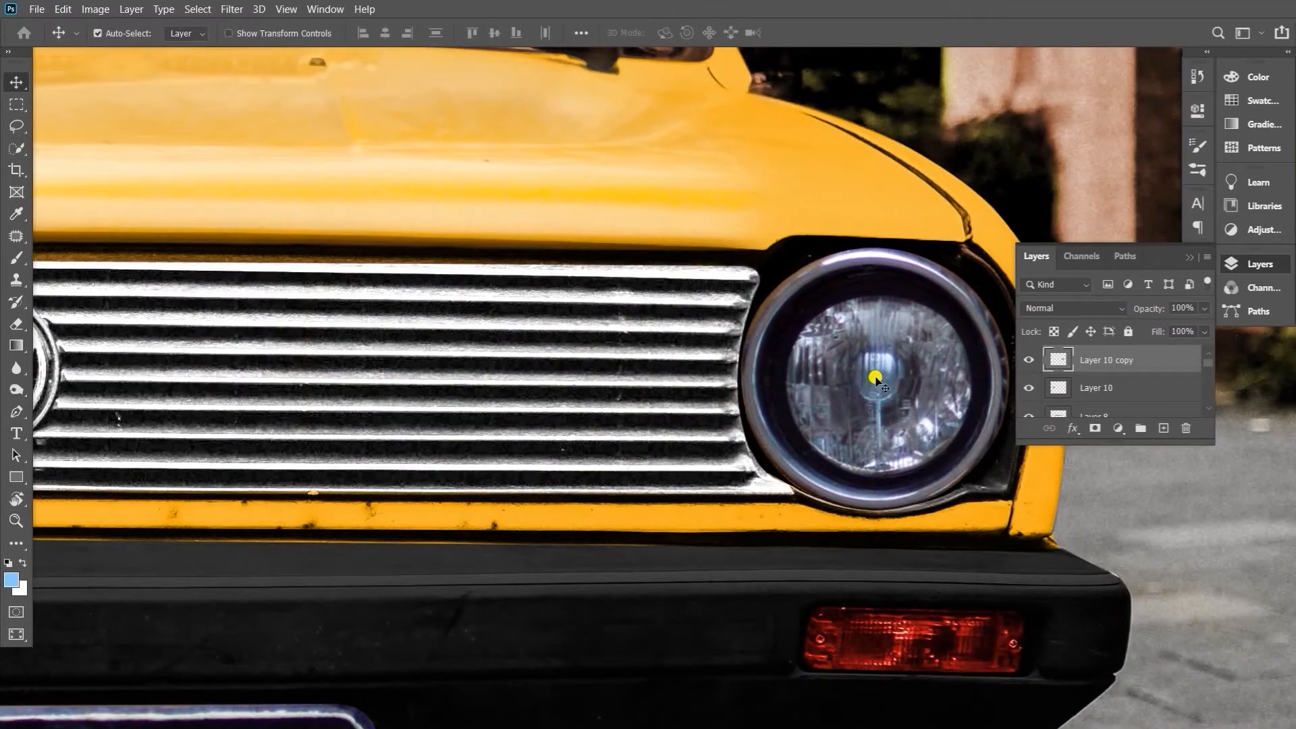
# Brighten the headlights with Curves by raising the highlights
pyautogui.hotkey('ctrl', '0')
pyautogui.hotkey('ctrl', 'm')
pyautogui.moveTo(1006, 257); pyautogui.dragTo(928, 235)
pyautogui.click(1234, 214)
# Duplicate background Layer 9 and colorize the copy blue with Hue/Saturation at hue 206, saturation 45 and lightness +6
pyautogui.rightClick(546, 81)
pyautogui.click(556, 92)
pyautogui.click(1026, 404)
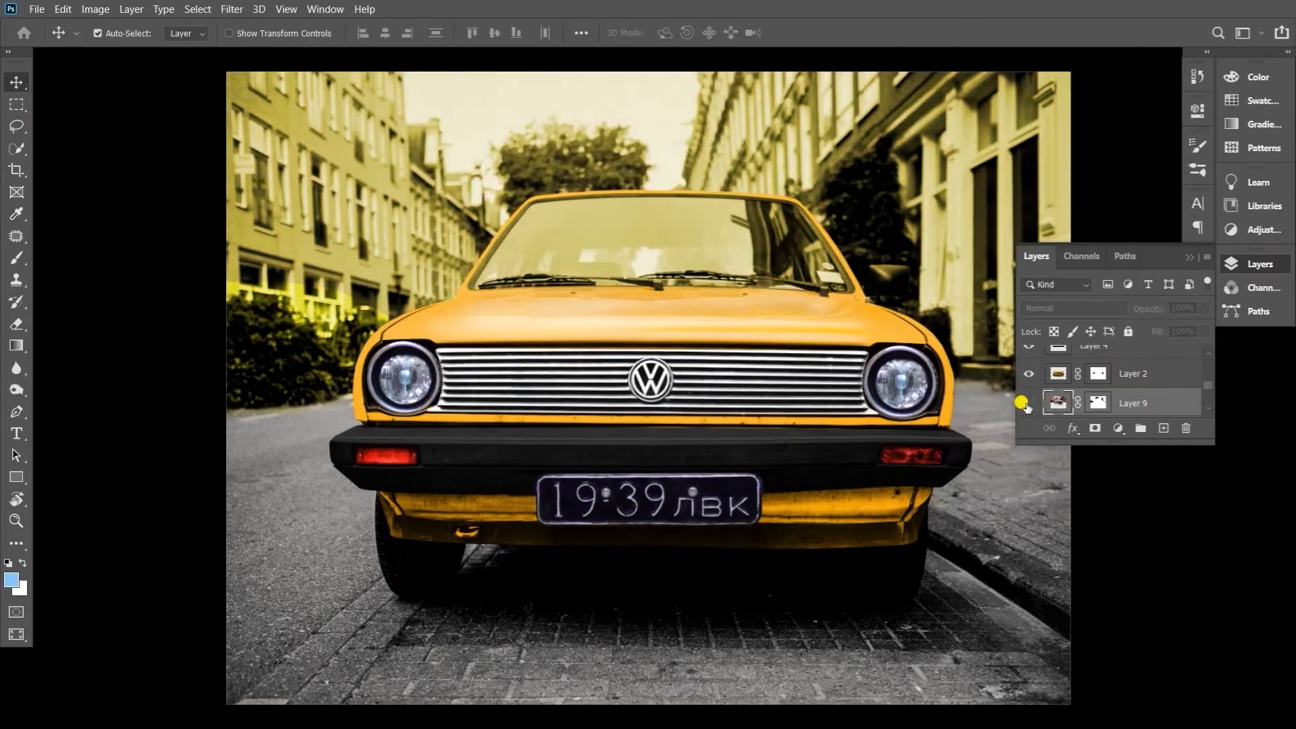
pyautogui.click(1026, 404)
pyautogui.hotkey('ctrl', 'j')
pyautogui.hotkey('ctrl', 'u')
pyautogui.click(1145, 428)
pyautogui.moveTo(981, 417); pyautogui.dragTo(987, 415)
pyautogui.moveTo(938, 375); pyautogui.dragTo(974, 375)
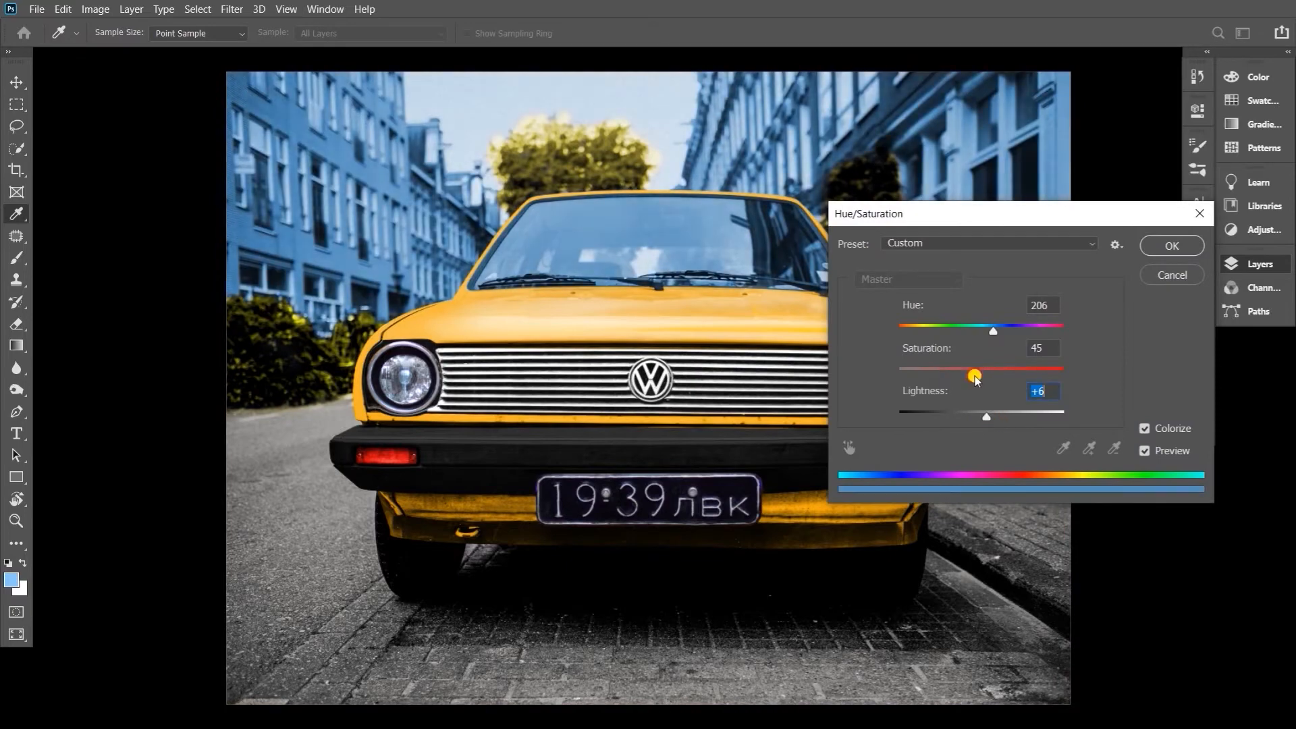
pyautogui.click(1181, 249)
# Erase the blue tint over the buildings and windshield on Layer 9 copy 2, leaving the sky blue
pyautogui.press('e')
pyautogui.moveTo(885, 205)
pyautogui.mouseDown()
pyautogui.moveTo(1023, 152)
pyautogui.moveTo(947, 119)
pyautogui.moveTo(941, 297)
pyautogui.moveTo(645, 337)
pyautogui.moveTo(614, 259)
pyautogui.moveTo(539, 232)
pyautogui.moveTo(864, 216)
pyautogui.moveTo(412, 297)
pyautogui.moveTo(232, 138)
pyautogui.mouseUp()
pyautogui.moveTo(323, 54); pyautogui.dragTo(413, 268)
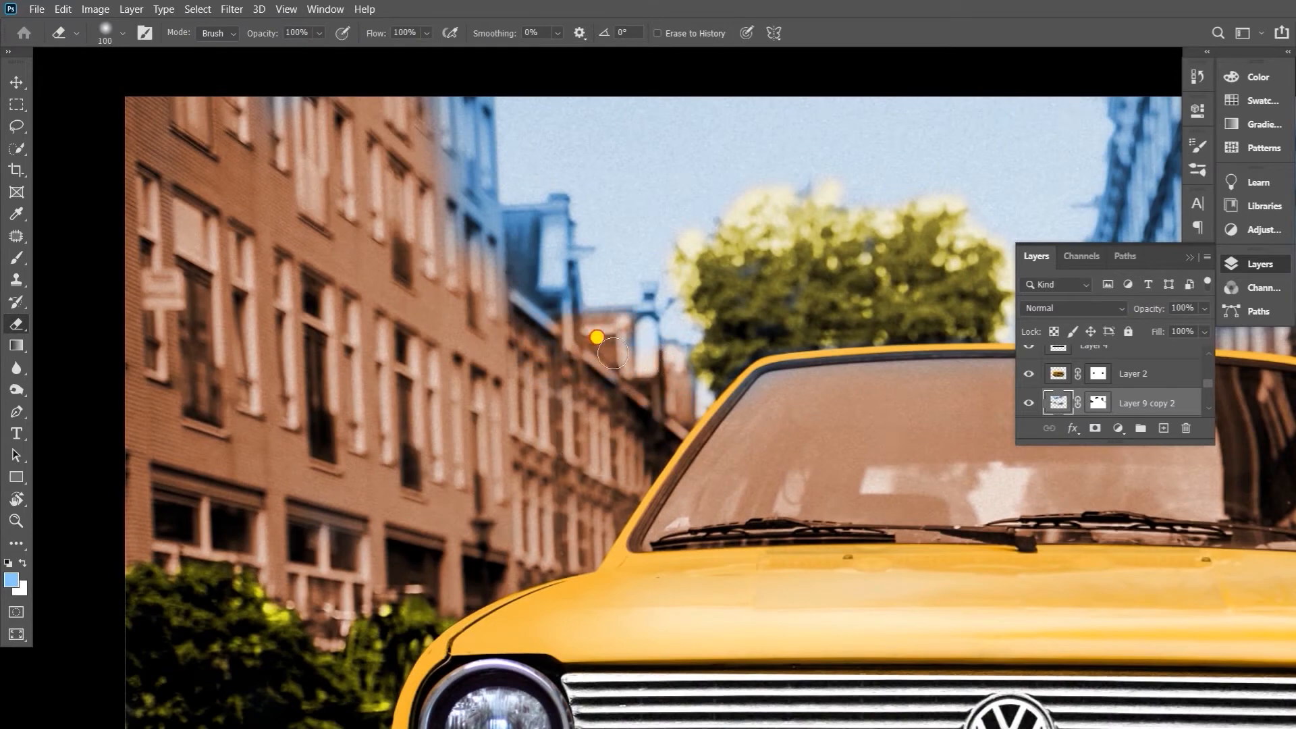
pyautogui.moveTo(550, 316); pyautogui.dragTo(469, 219)
pyautogui.moveTo(452, 227); pyautogui.dragTo(516, 426)
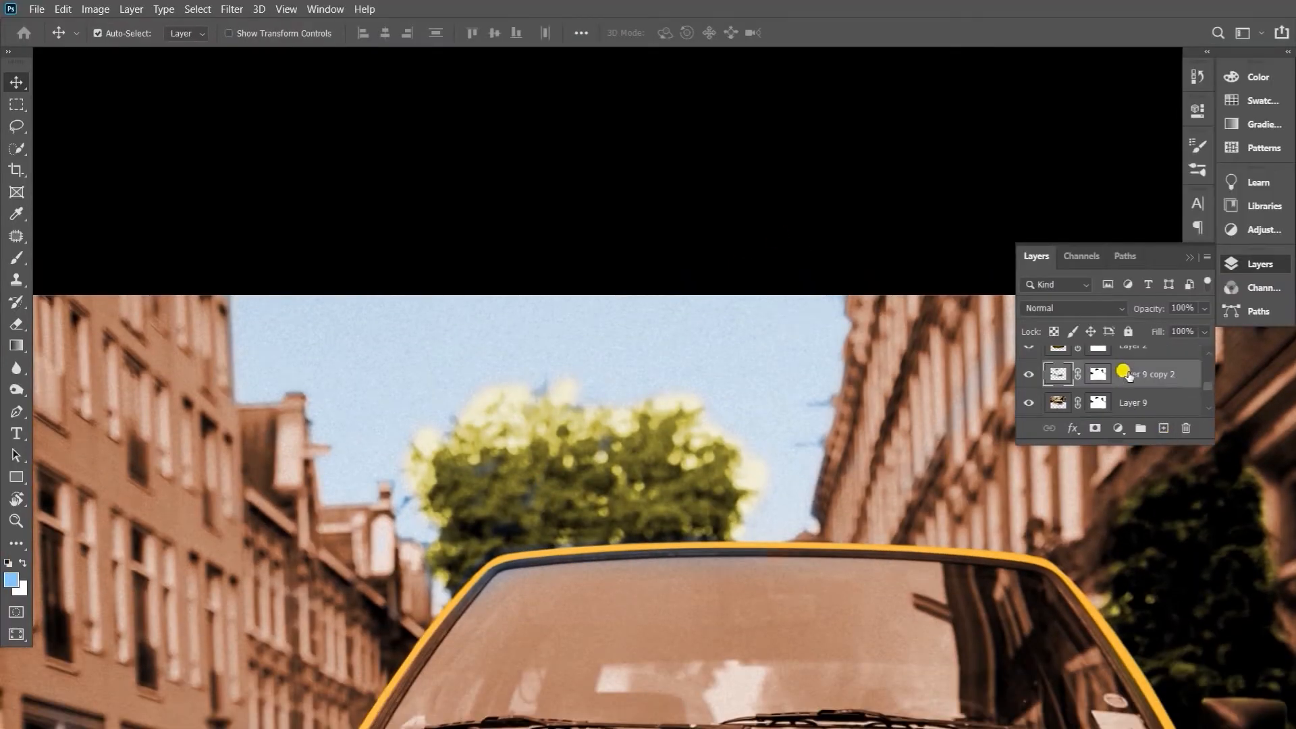
# Paint on the Layer 9 copy 2 mask at 30% opacity to blend blue sky into the edges of the tree crown
pyautogui.press('3')
pyautogui.moveTo(564, 375)
pyautogui.mouseDown()
pyautogui.moveTo(472, 374)
pyautogui.moveTo(406, 440)
pyautogui.mouseUp()
pyautogui.moveTo(672, 405)
pyautogui.mouseDown()
pyautogui.moveTo(720, 391)
pyautogui.moveTo(720, 452)
pyautogui.mouseUp()
pyautogui.moveTo(662, 367); pyautogui.dragTo(475, 384)
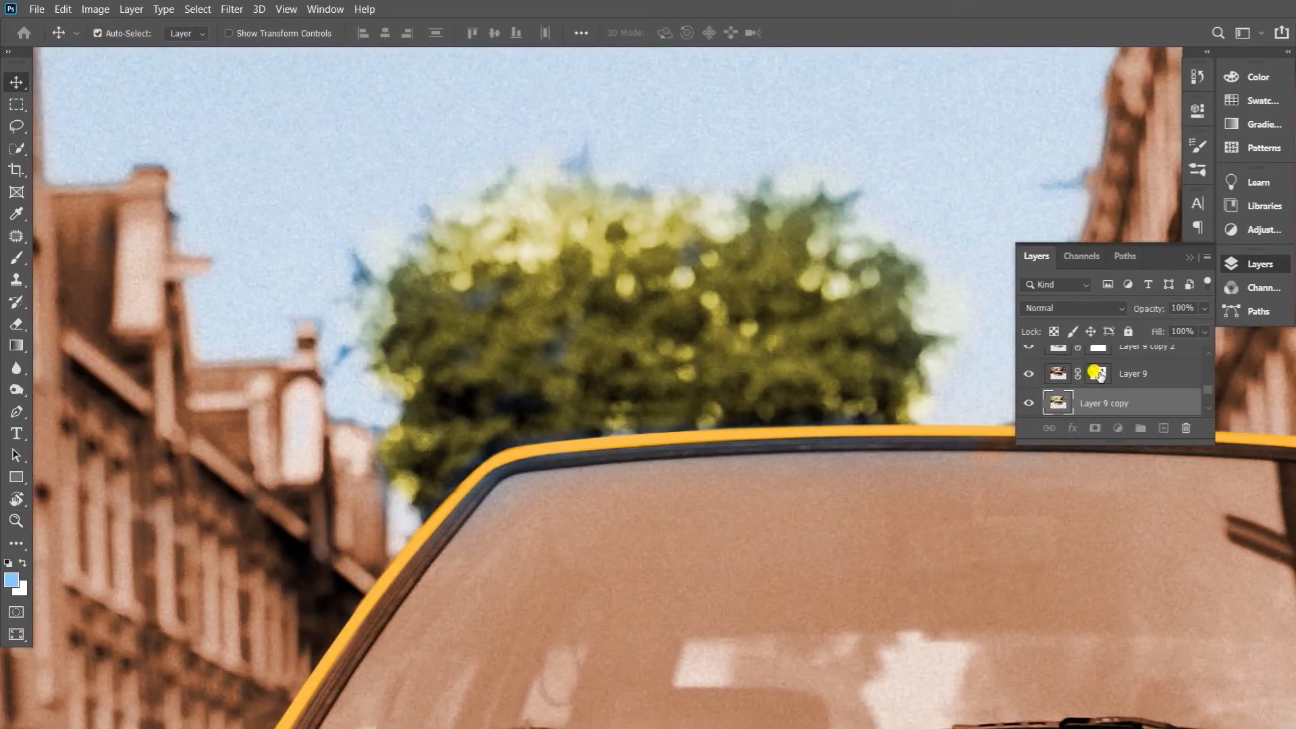
# Erase the blue tint from the tree's topmost branch tips on the Layer 9 copy 2 mask at 30% opacity
pyautogui.click(1097, 374)
pyautogui.press('e')
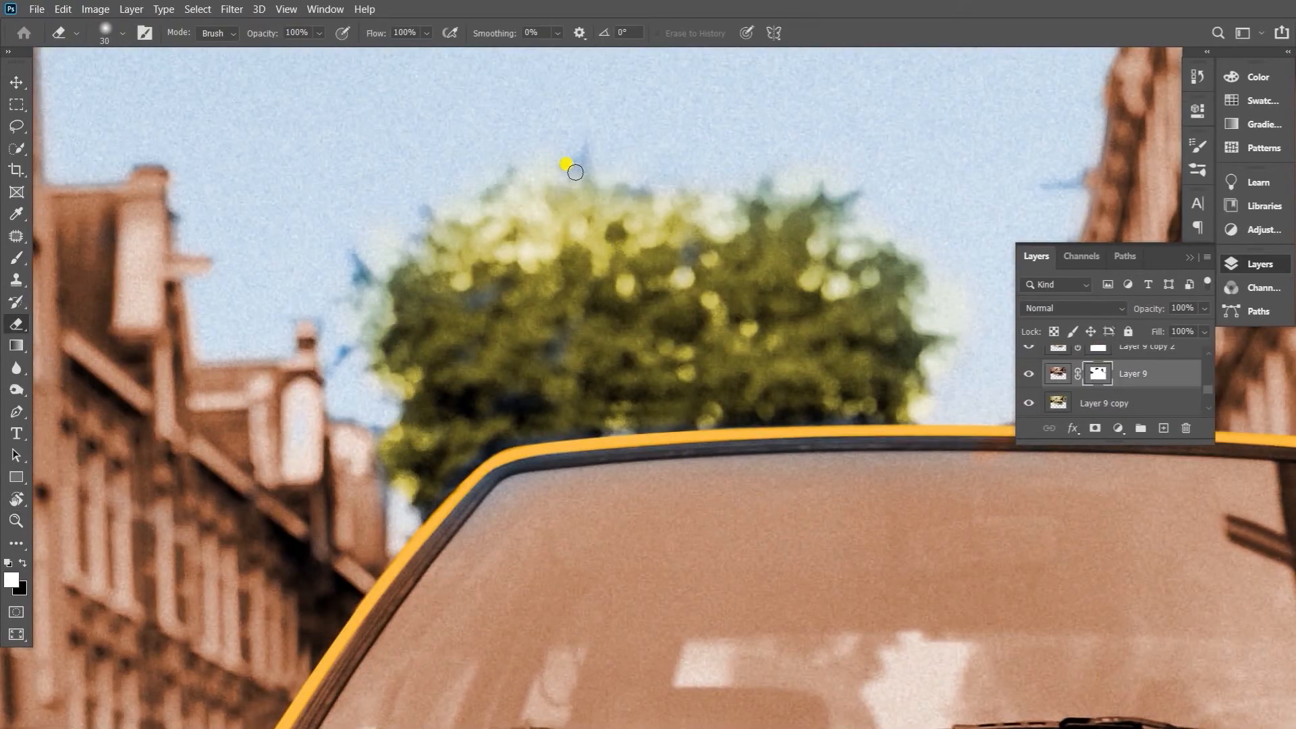
pyautogui.scroll(1, 1102, 390)
pyautogui.click(1028, 374)
pyautogui.click(1029, 374)
pyautogui.click(1097, 374)
pyautogui.moveTo(581, 159); pyautogui.dragTo(584, 165)
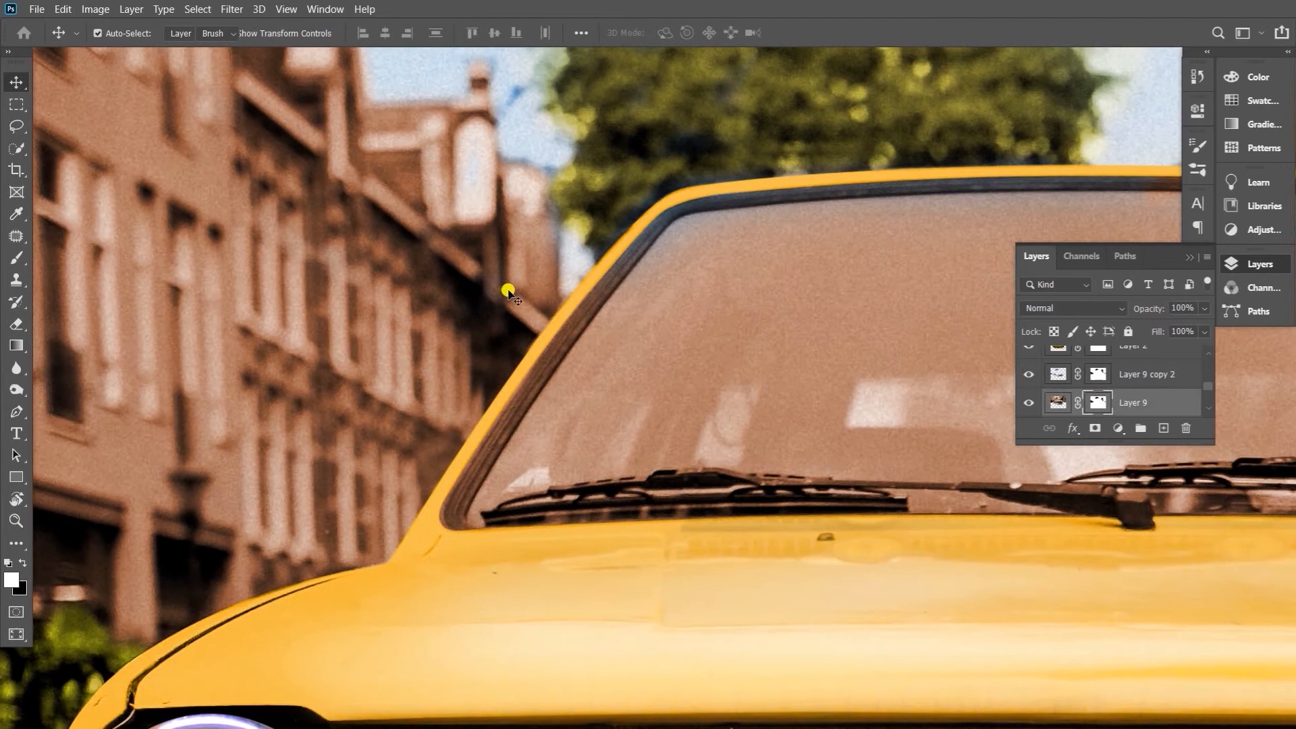
pyautogui.moveTo(567, 327)
pyautogui.mouseDown()
pyautogui.moveTo(611, 264)
pyautogui.moveTo(564, 315)
pyautogui.mouseUp()
pyautogui.hotkey('ctrl', 'z')
# Erase the brown and yellow-green tints along the windshield's left frame on Layer 9's mask and Layer 9 copy
pyautogui.press('v')
pyautogui.scroll(-3, 1054, 382)
pyautogui.click(1030, 403)
pyautogui.click(1029, 403)
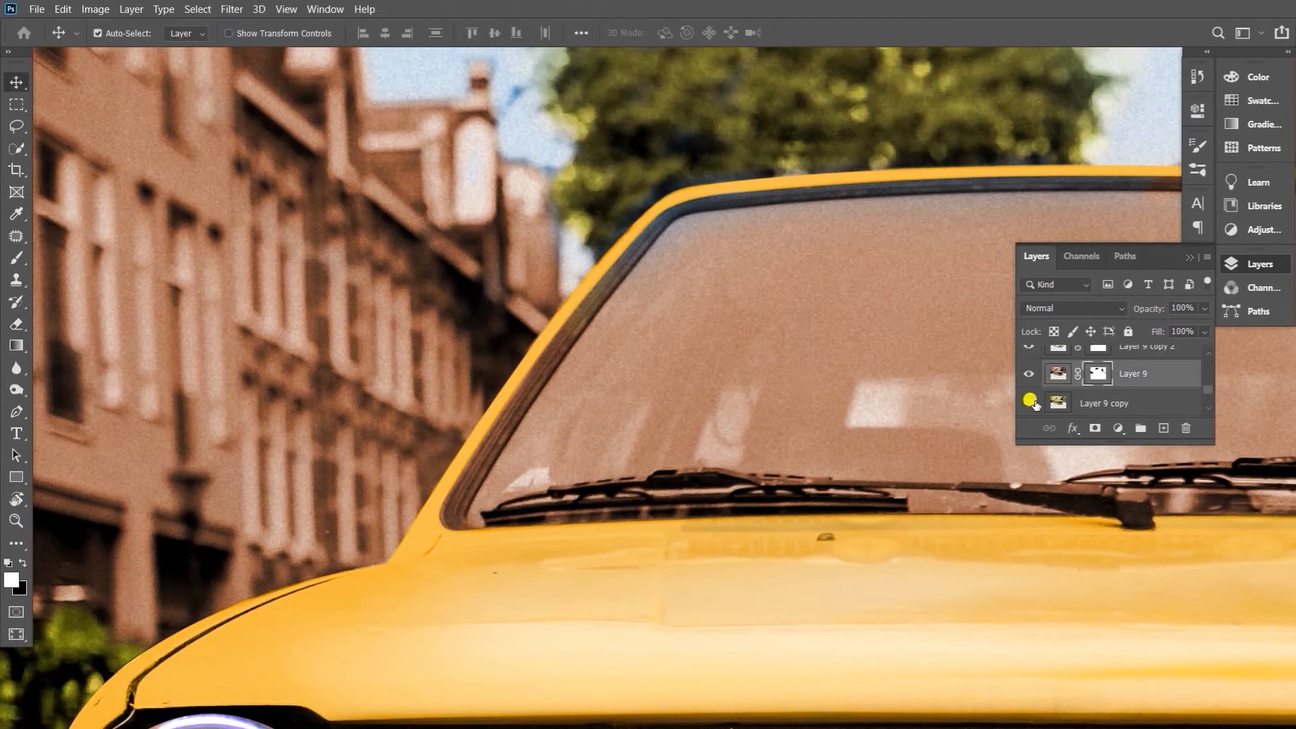
pyautogui.click(1058, 403)
pyautogui.press('e')
pyautogui.click(1098, 375)
pyautogui.moveTo(623, 271); pyautogui.dragTo(459, 514)
pyautogui.moveTo(628, 241)
pyautogui.mouseDown()
pyautogui.moveTo(472, 455)
pyautogui.moveTo(454, 517)
pyautogui.mouseUp()
pyautogui.click(1043, 400)
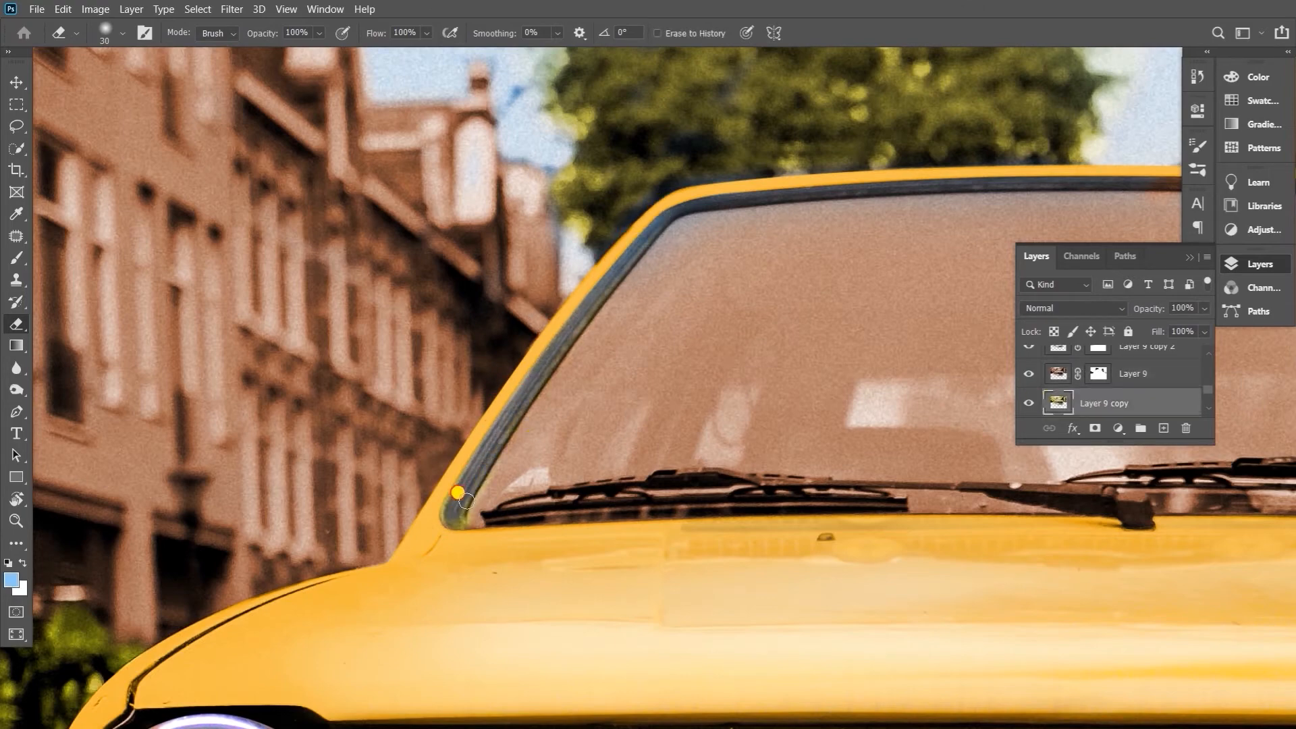
# Try to erase the brown tint over the windshield wipers on Layer 9's mask with a larger eraser
pyautogui.moveTo(965, 540); pyautogui.dragTo(650, 569)
pyautogui.click(1099, 374)
pyautogui.press(']')
pyautogui.press(']')
pyautogui.moveTo(1093, 533)
pyautogui.mouseDown()
pyautogui.moveTo(1011, 530)
pyautogui.moveTo(1136, 536)
pyautogui.moveTo(746, 515)
pyautogui.moveTo(839, 507)
pyautogui.mouseUp()
pyautogui.hotkey('ctrl', 'z')
pyautogui.click(1058, 373)
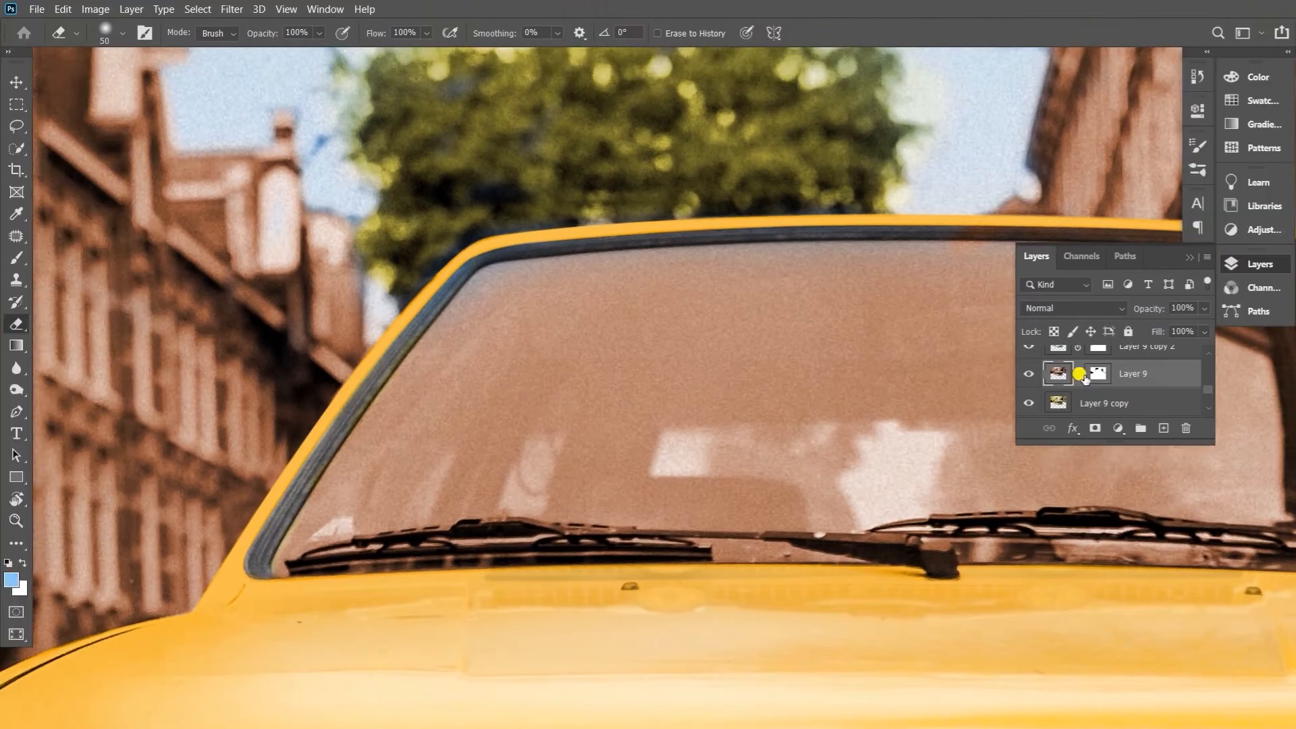
# Target Layer 9's mask and trace the upper edge of the left windshield wiper with the Pen tool
pyautogui.click(1096, 375)
pyautogui.press('z')
pyautogui.moveTo(320, 577); pyautogui.dragTo(361, 578)
pyautogui.press('p')
pyautogui.click(265, 573)
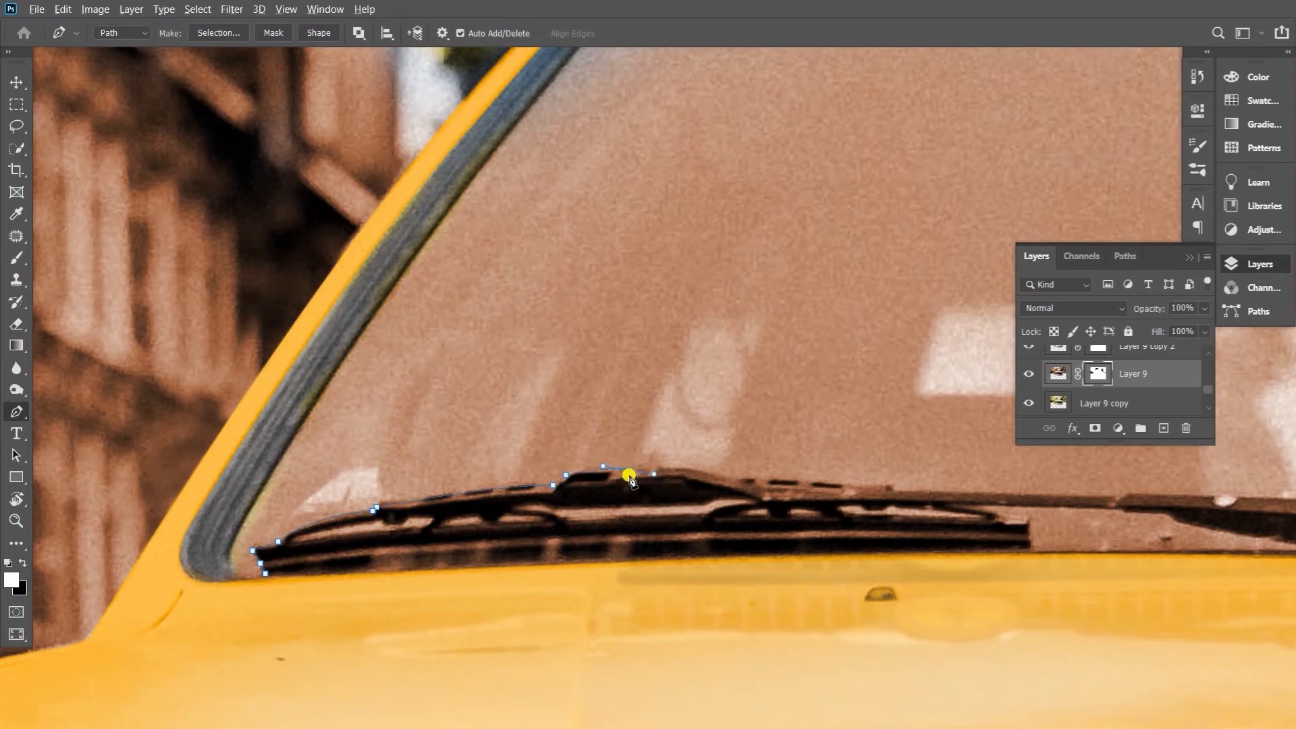
pyautogui.keyDown('alt'); pyautogui.click(736, 481); pyautogui.keyUp('alt')
pyautogui.click(891, 484)
pyautogui.click(899, 492)
pyautogui.moveTo(948, 495); pyautogui.dragTo(644, 540)
# Extend the pen path along the wiper linkage and over the upper edge of the right wiper blade
pyautogui.click(844, 538)
pyautogui.click(999, 545)
pyautogui.moveTo(1100, 518); pyautogui.dragTo(873, 548)
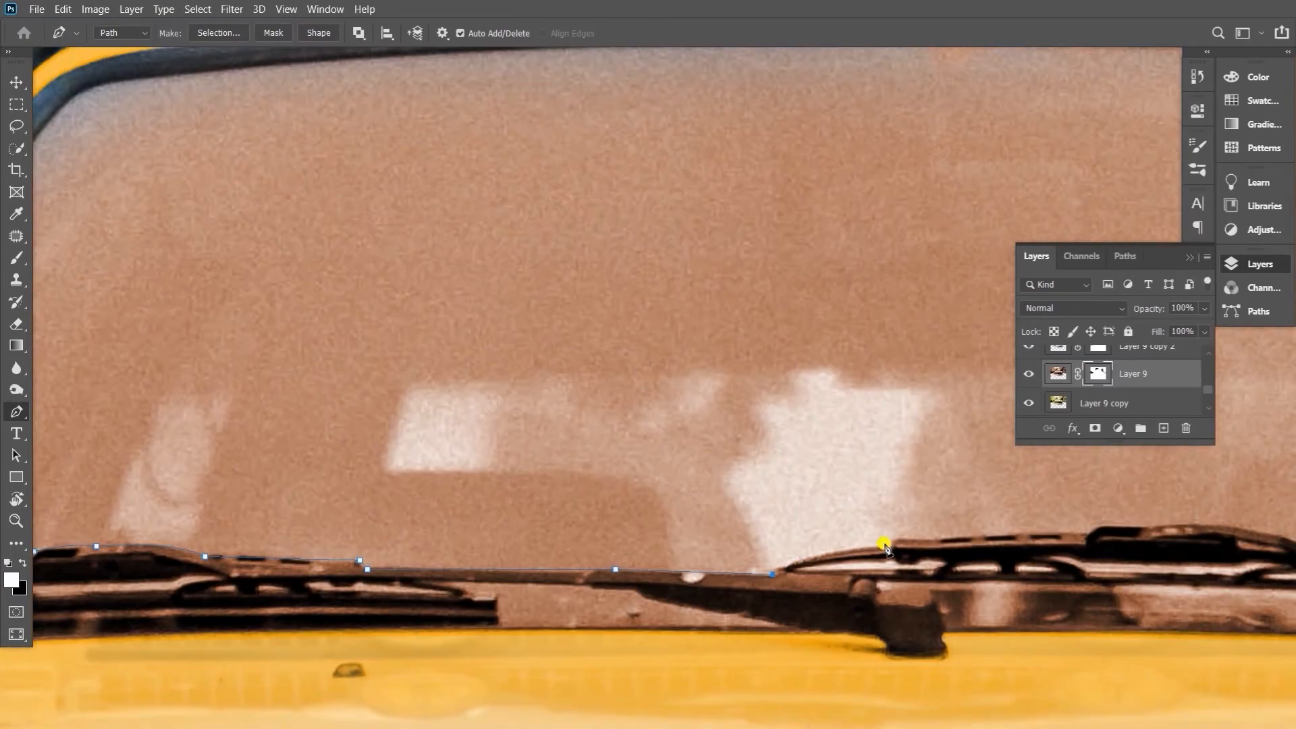
pyautogui.click(895, 541)
pyautogui.moveTo(953, 550); pyautogui.dragTo(747, 573)
pyautogui.click(883, 555)
pyautogui.moveTo(748, 573); pyautogui.dragTo(779, 576)
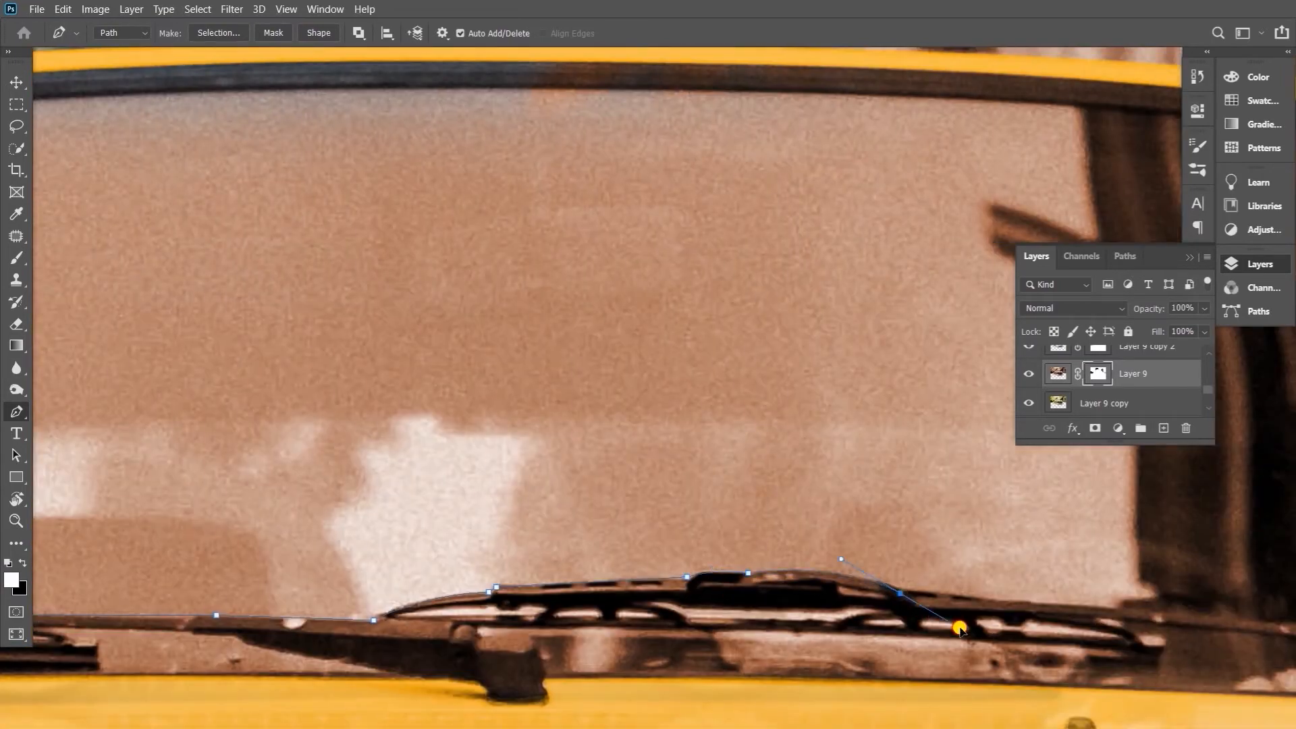
pyautogui.moveTo(953, 619); pyautogui.dragTo(954, 620)
# Continue the pen path along the right wiper arm, around its pivot and back to the end of the right blade
pyautogui.moveTo(954, 619); pyautogui.dragTo(427, 479)
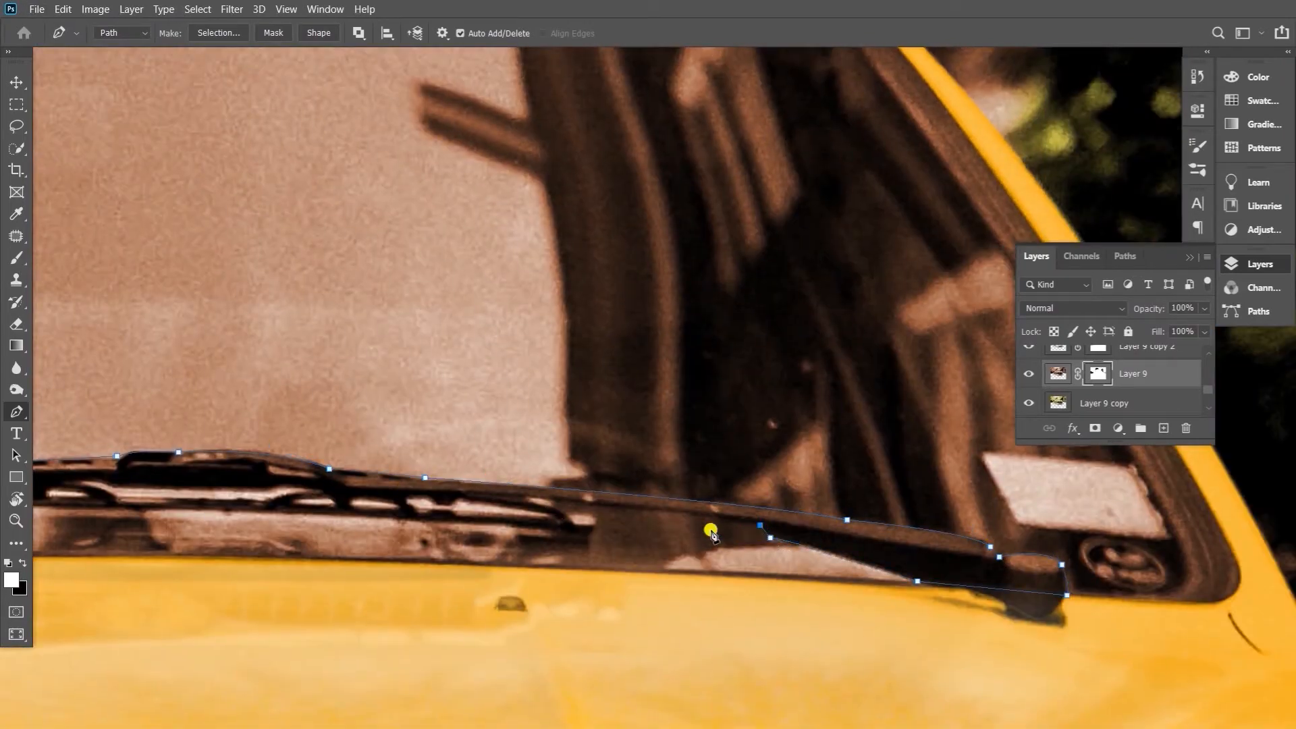
pyautogui.moveTo(711, 531); pyautogui.dragTo(872, 547)
pyautogui.moveTo(717, 519); pyautogui.dragTo(910, 572)
pyautogui.click(757, 533)
pyautogui.click(757, 545)
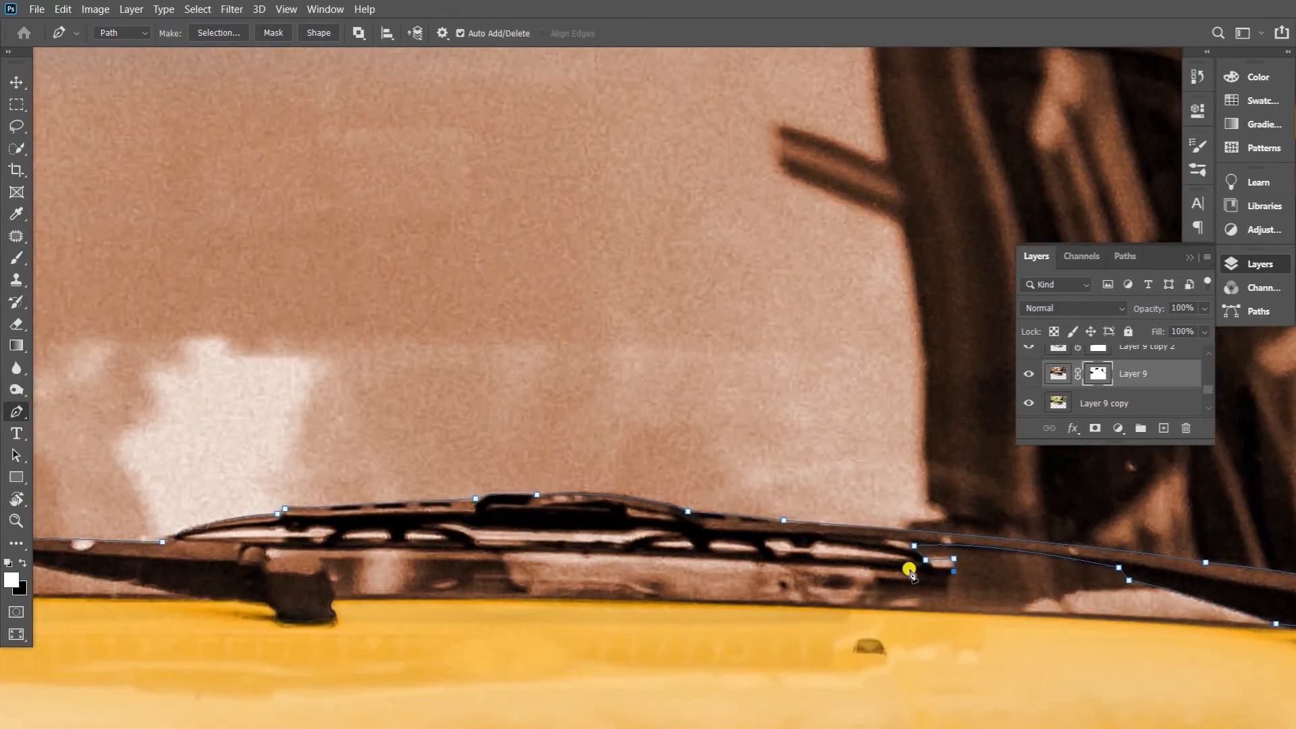
pyautogui.click(910, 575)
# Trace the lower edge of the right wiper blade and around the pivot of the left wiper's arm with the Pen tool
pyautogui.moveTo(336, 551); pyautogui.dragTo(154, 560)
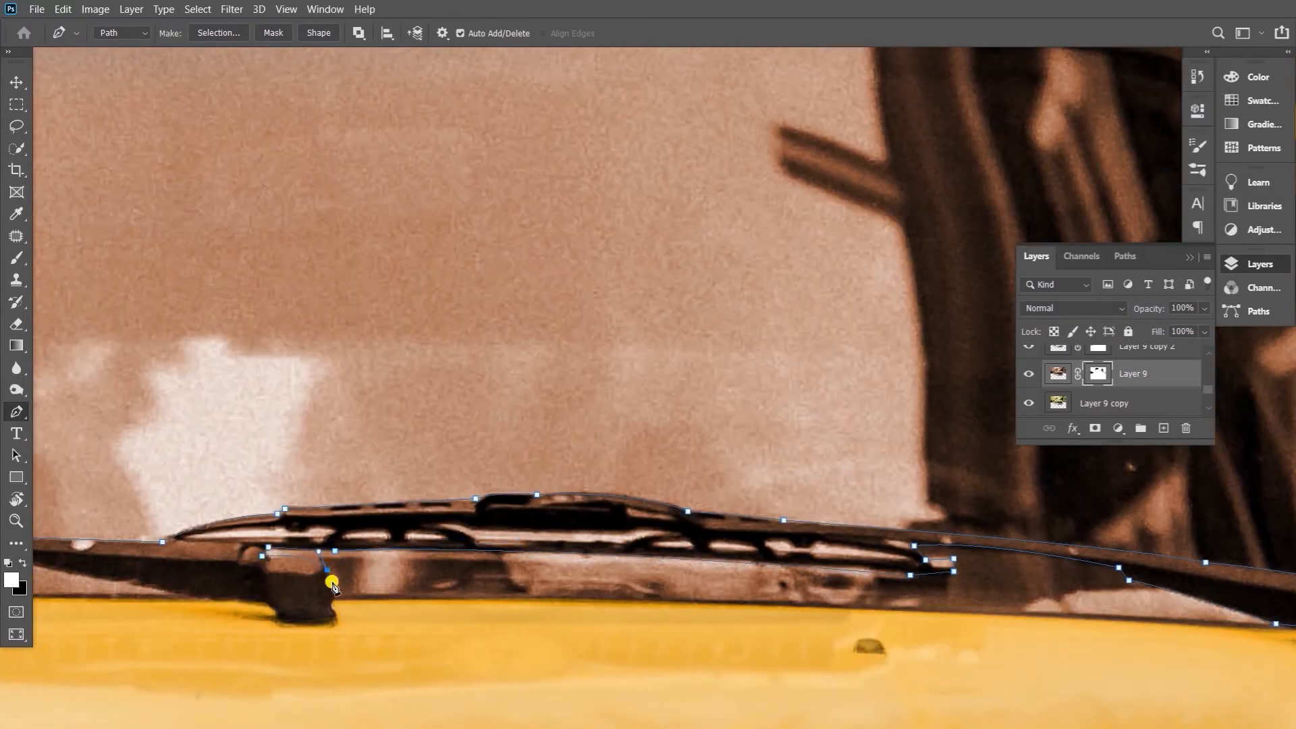
pyautogui.click(334, 596)
pyautogui.click(334, 601)
pyautogui.moveTo(268, 602); pyautogui.dragTo(460, 609)
pyautogui.click(458, 610)
pyautogui.click(385, 604)
# Trace along the lower edge of the left wiper arm and blade and close the path around both wipers
pyautogui.moveTo(216, 568); pyautogui.dragTo(603, 578)
pyautogui.click(410, 580)
pyautogui.click(400, 572)
pyautogui.click(571, 575)
pyautogui.click(565, 572)
pyautogui.click(477, 611)
pyautogui.moveTo(432, 608); pyautogui.dragTo(842, 569)
pyautogui.click(121, 598)
pyautogui.click(112, 576)
# Convert the wiper path to a selection, clear the brown tint there on Layer 9's mask, desaturate the area on Layer 9 copy and deselect
pyautogui.hotkey('ctrl', 'Return')
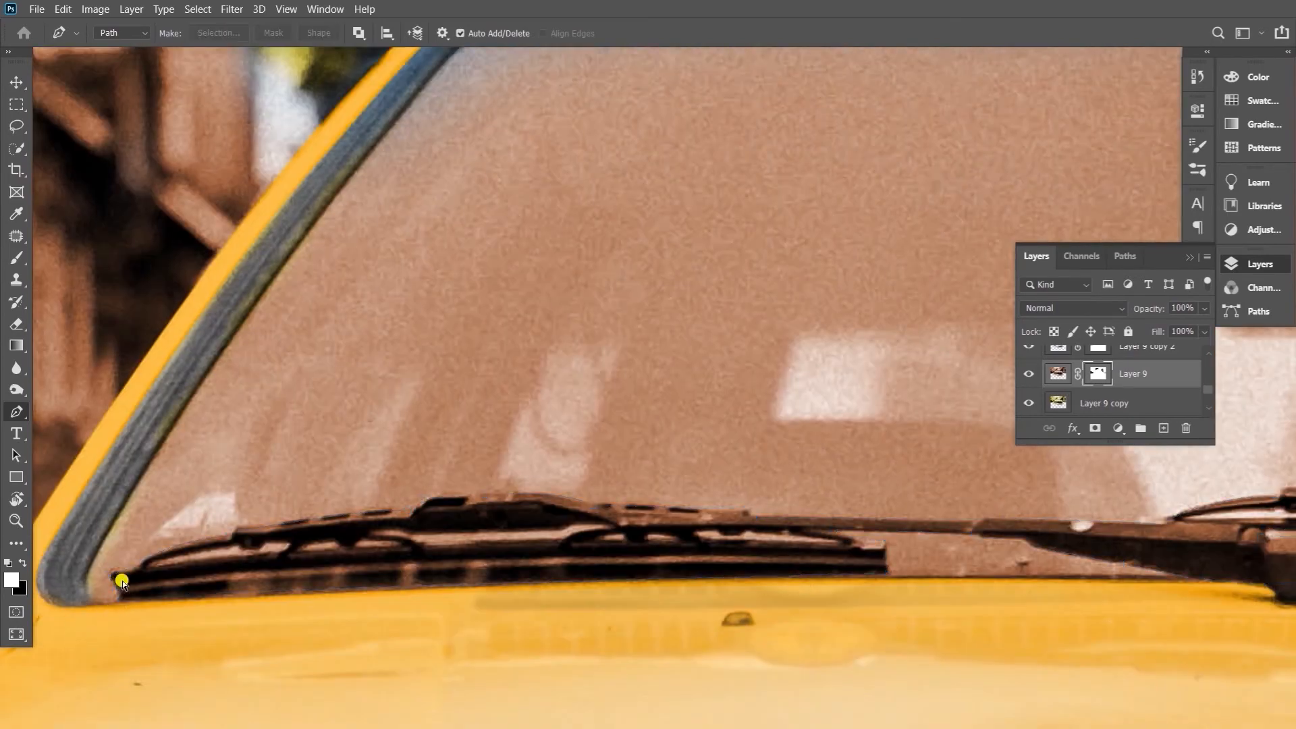
pyautogui.hotkey('ctrl', 'BackSpace')
pyautogui.click(1150, 398)
pyautogui.hotkey('ctrl', 'shift', 'u')
pyautogui.hotkey('ctrl', 'd')
pyautogui.hotkey('ctrl', '0')
pyautogui.press('v')
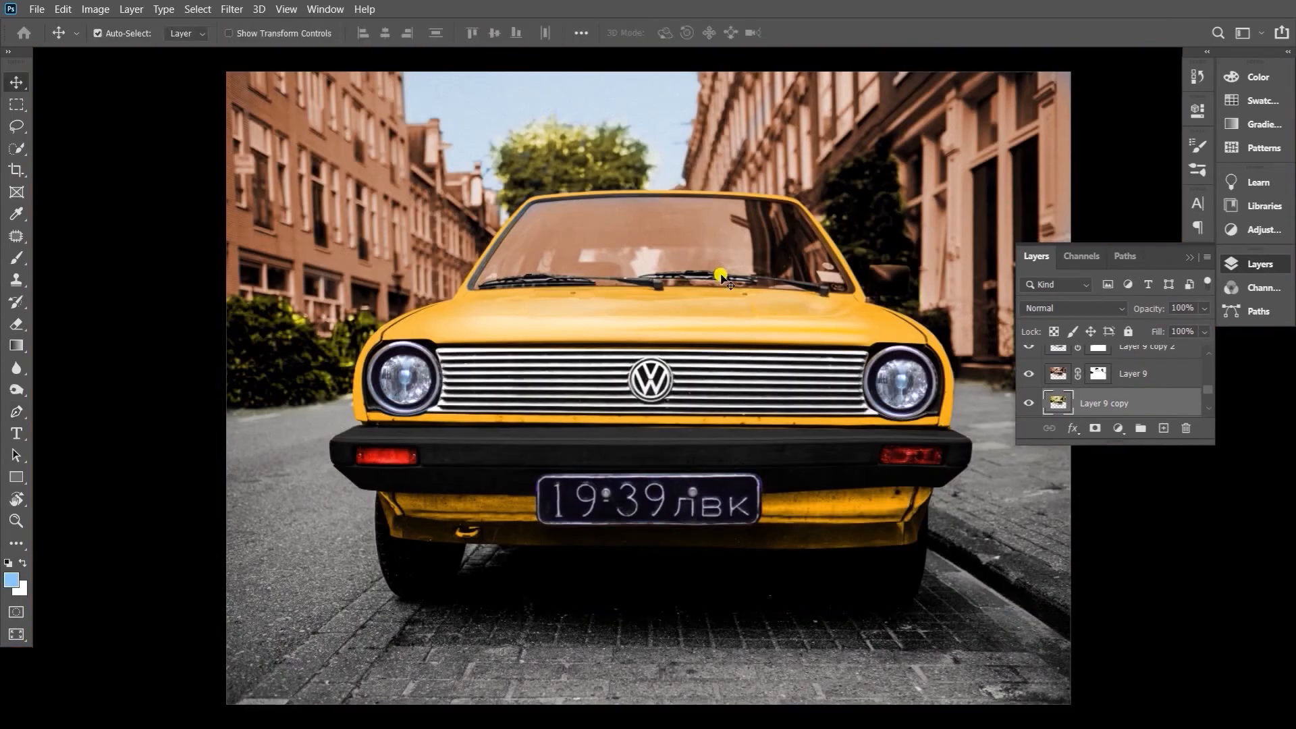
pyautogui.scroll(5, 646, 202)
pyautogui.click(507, 285)
pyautogui.press('b')
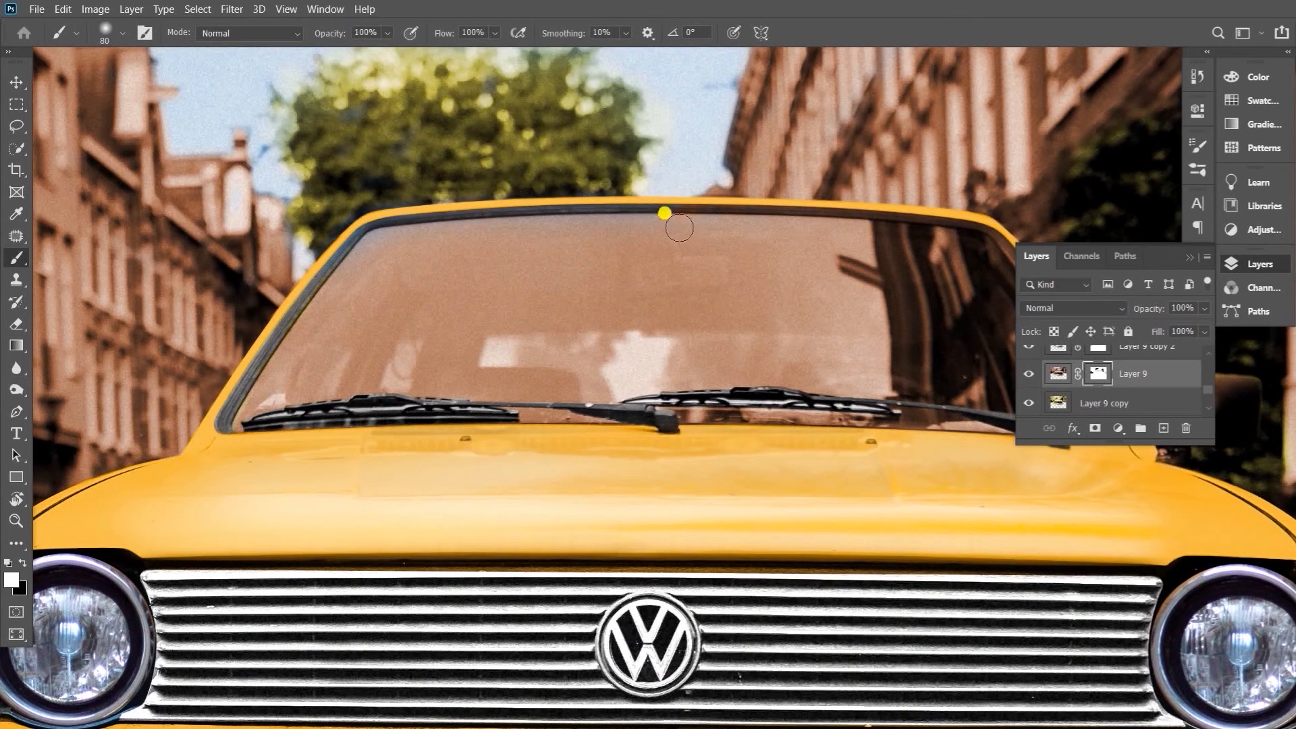
pyautogui.press('v')
pyautogui.moveTo(506, 359); pyautogui.dragTo(531, 359)
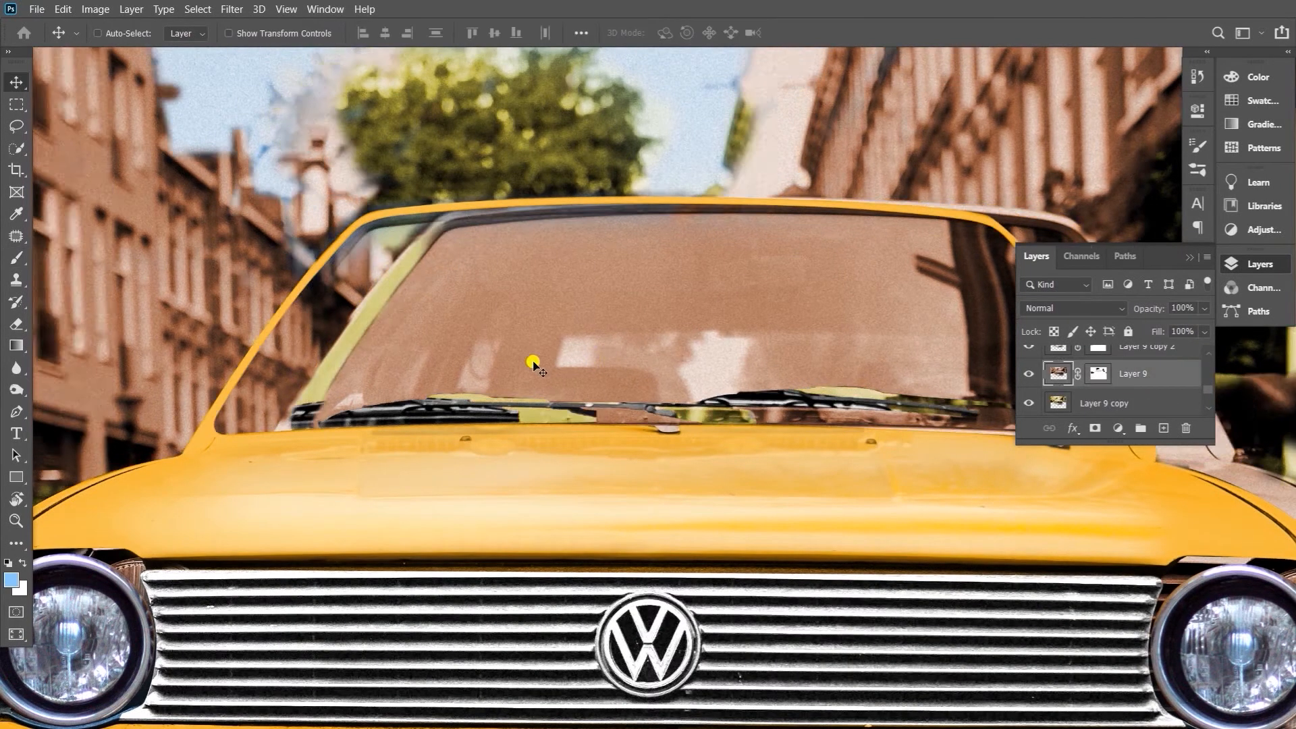
pyautogui.hotkey('ctrl', 'z')
pyautogui.scroll(10, 1125, 375)
pyautogui.scroll(-10, 1113, 382)
pyautogui.click(1099, 403)
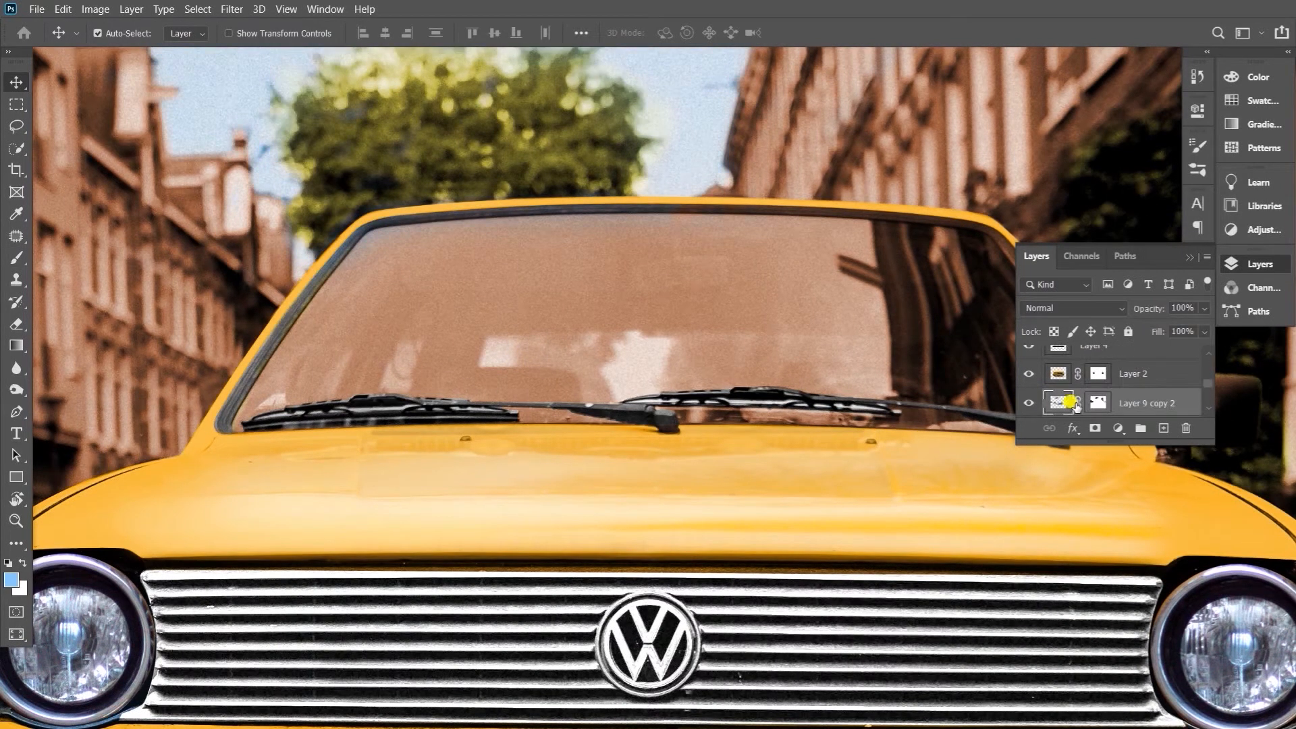
pyautogui.press('b')
pyautogui.press('d')
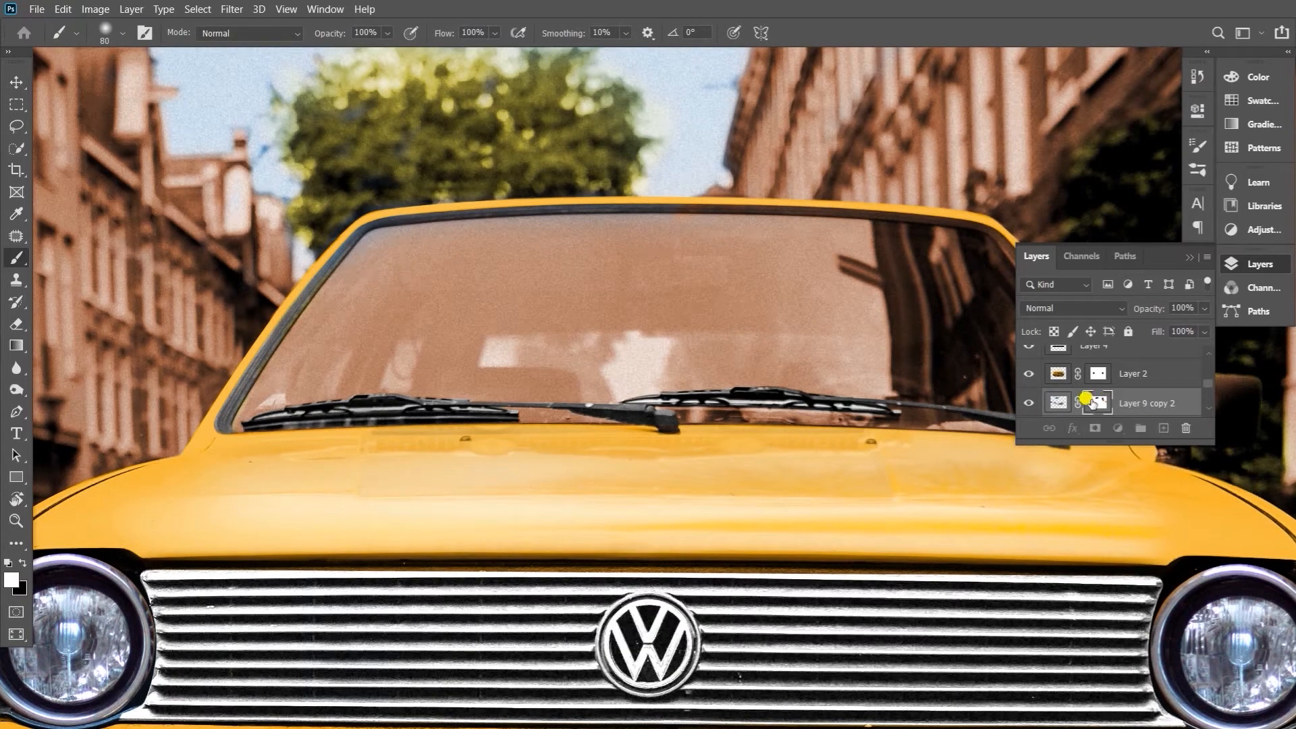
pyautogui.press('e')
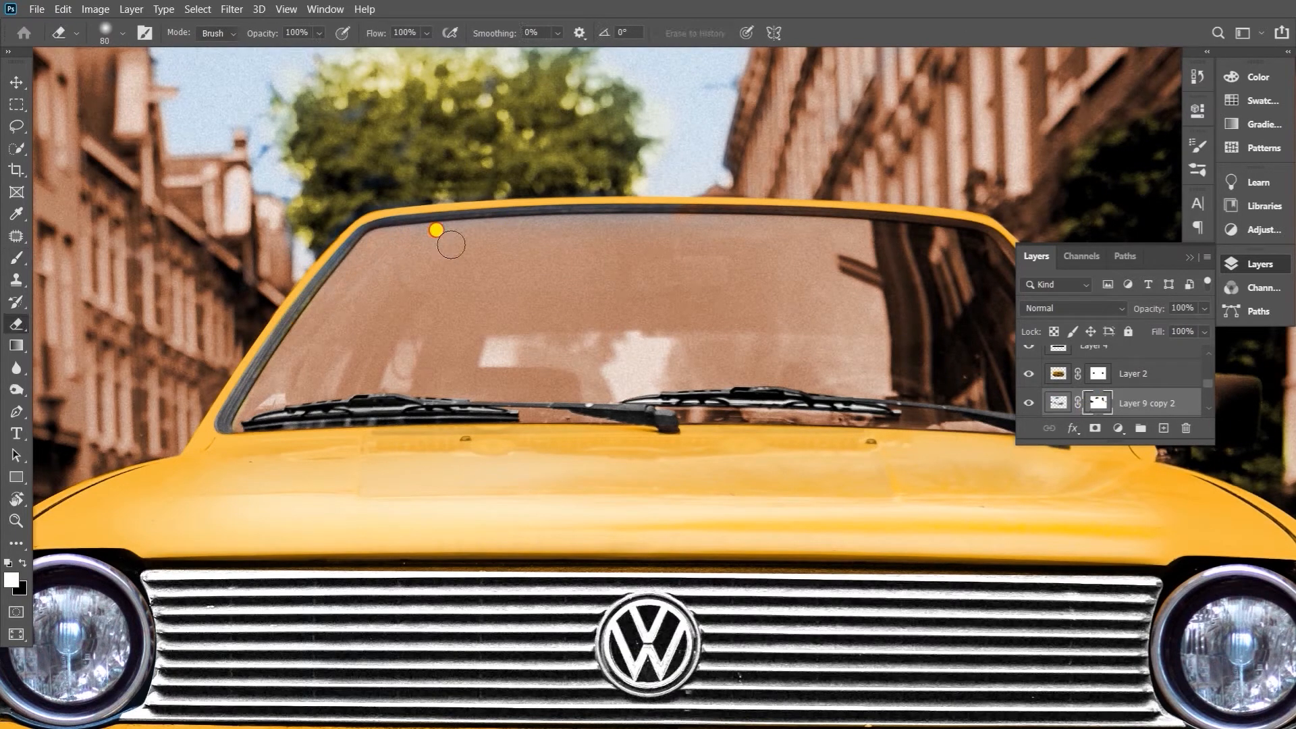
# Target Layer 9's mask and trace the inner edge of the windshield's upper and right frame with the Pen tool
pyautogui.hotkey('ctrl', 'space')
pyautogui.moveTo(875, 205); pyautogui.dragTo(918, 216)
pyautogui.moveTo(783, 266); pyautogui.dragTo(526, 304)
pyautogui.scroll(-2, 1104, 377)
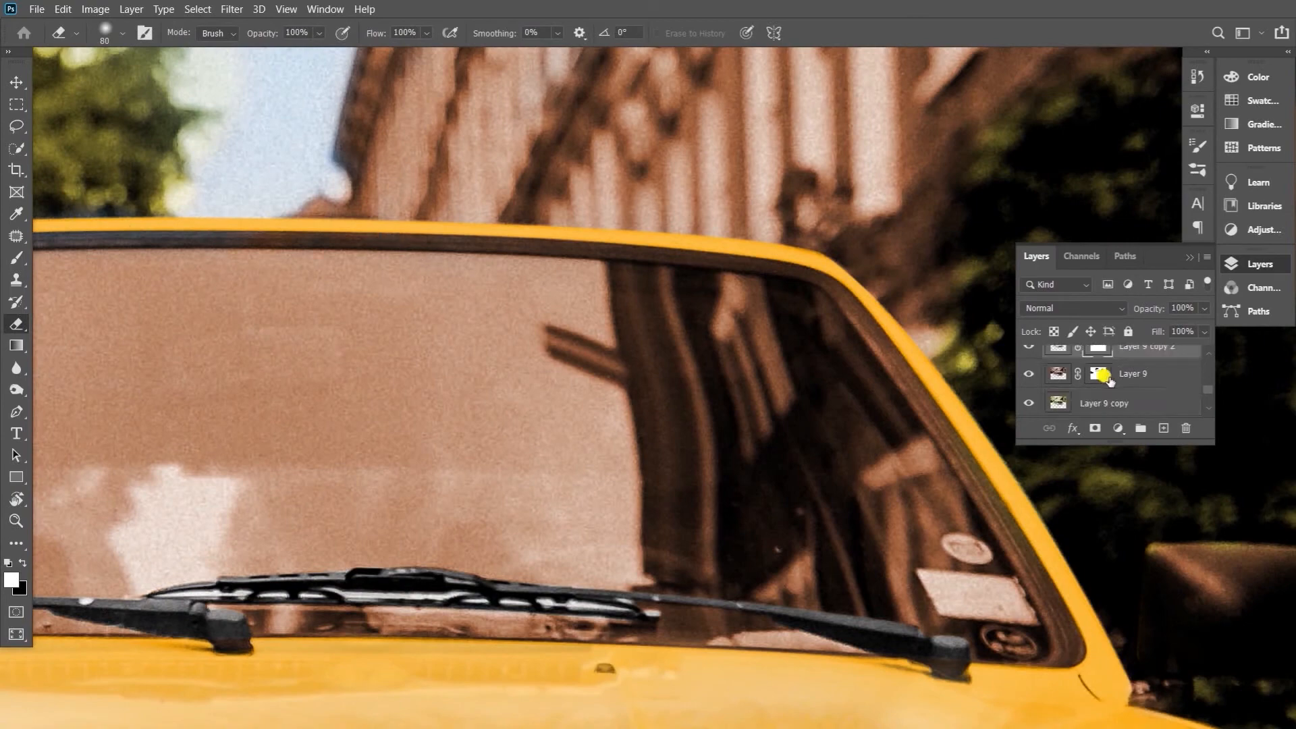
pyautogui.click(1100, 374)
pyautogui.press('[')
pyautogui.press('[')
pyautogui.moveTo(416, 259); pyautogui.dragTo(286, 327)
pyautogui.press('p')
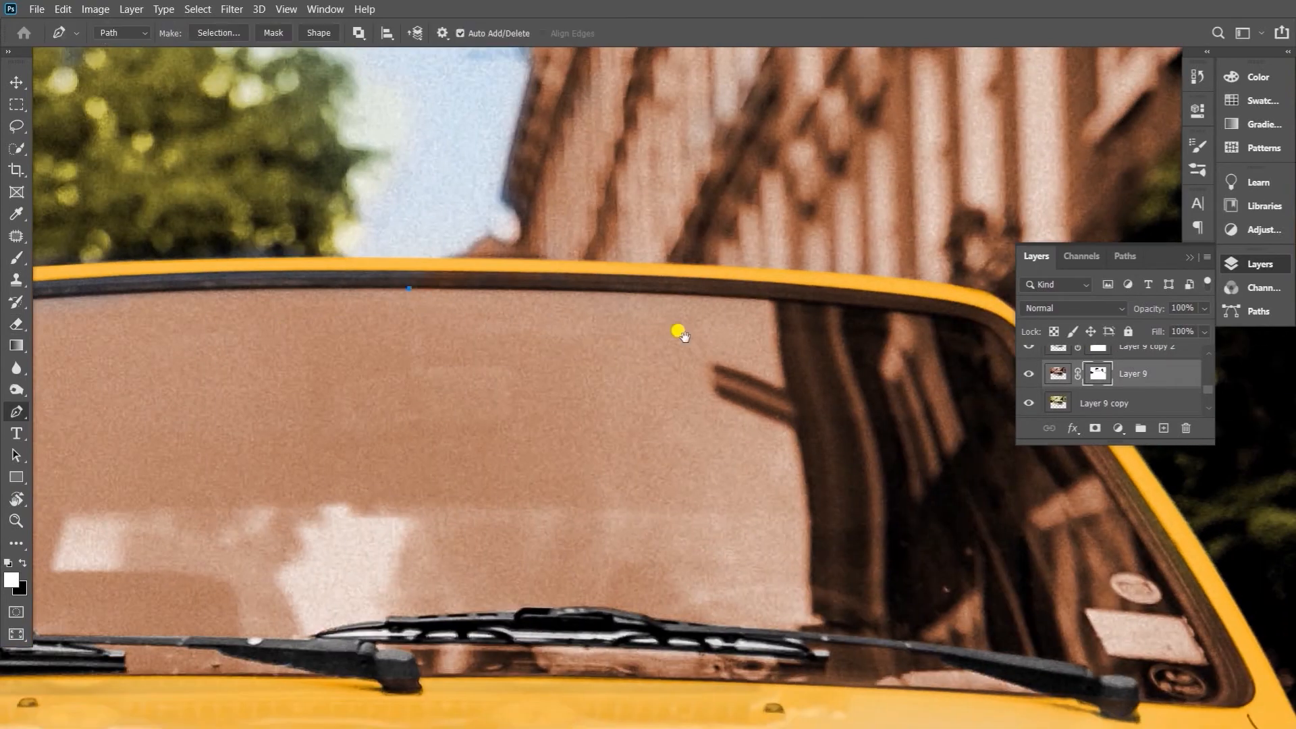
pyautogui.keyDown('ctrl'); pyautogui.click(1057, 373); pyautogui.keyUp('ctrl')
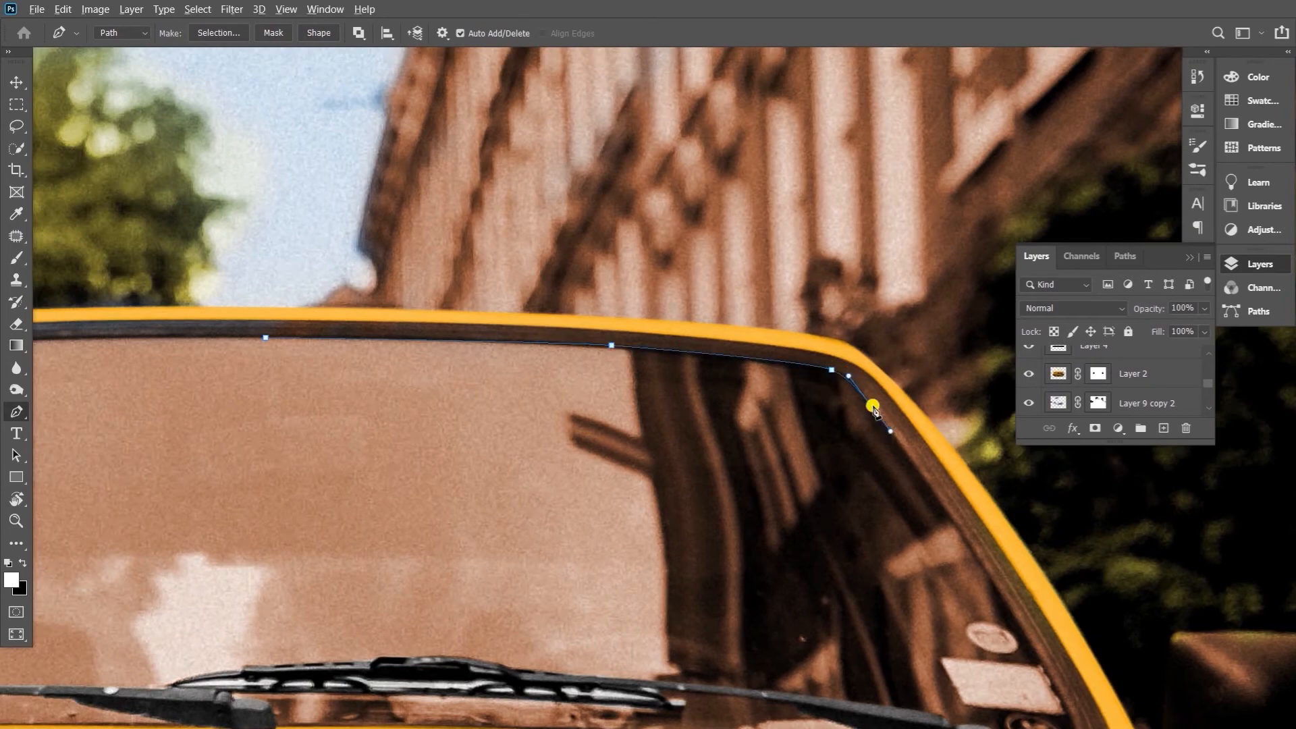
pyautogui.click(921, 577)
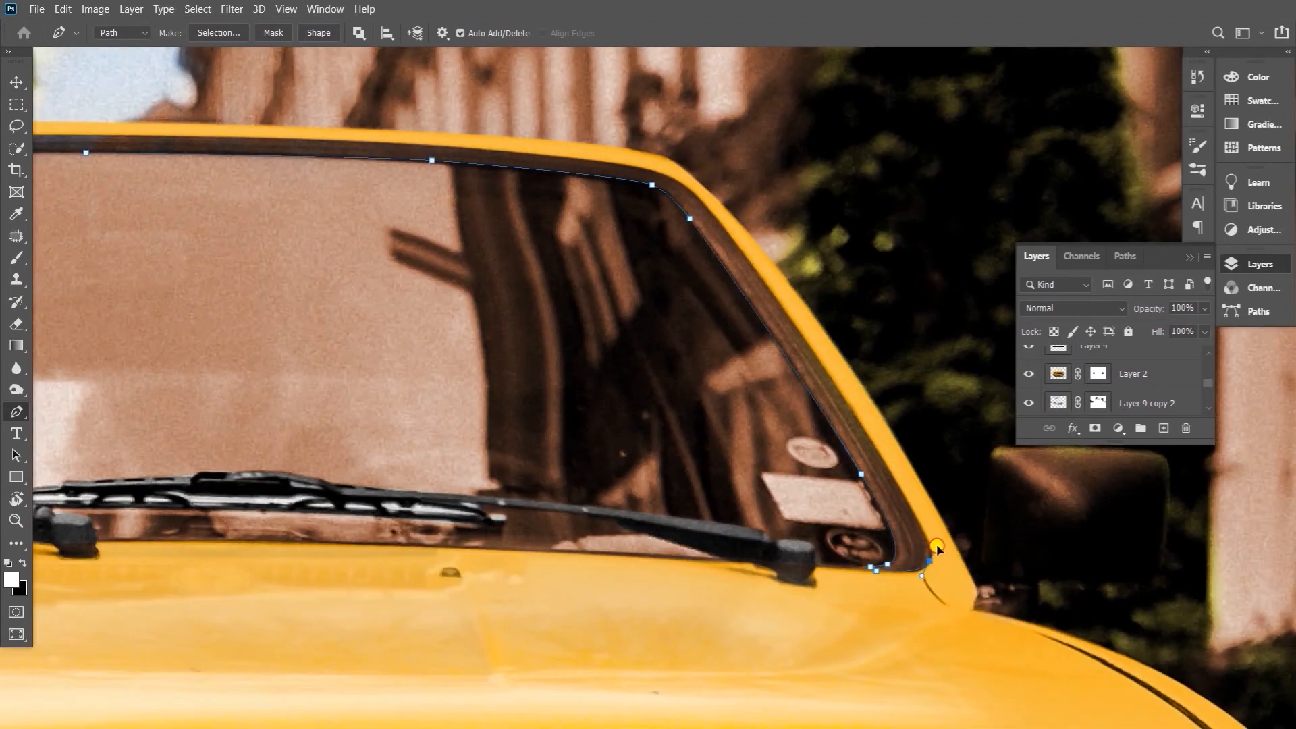
# Trace the outer edge of the windshield's right and upper frame back to the start and close the path
pyautogui.moveTo(673, 196); pyautogui.dragTo(661, 155)
pyautogui.scroll(3, 723, 222)
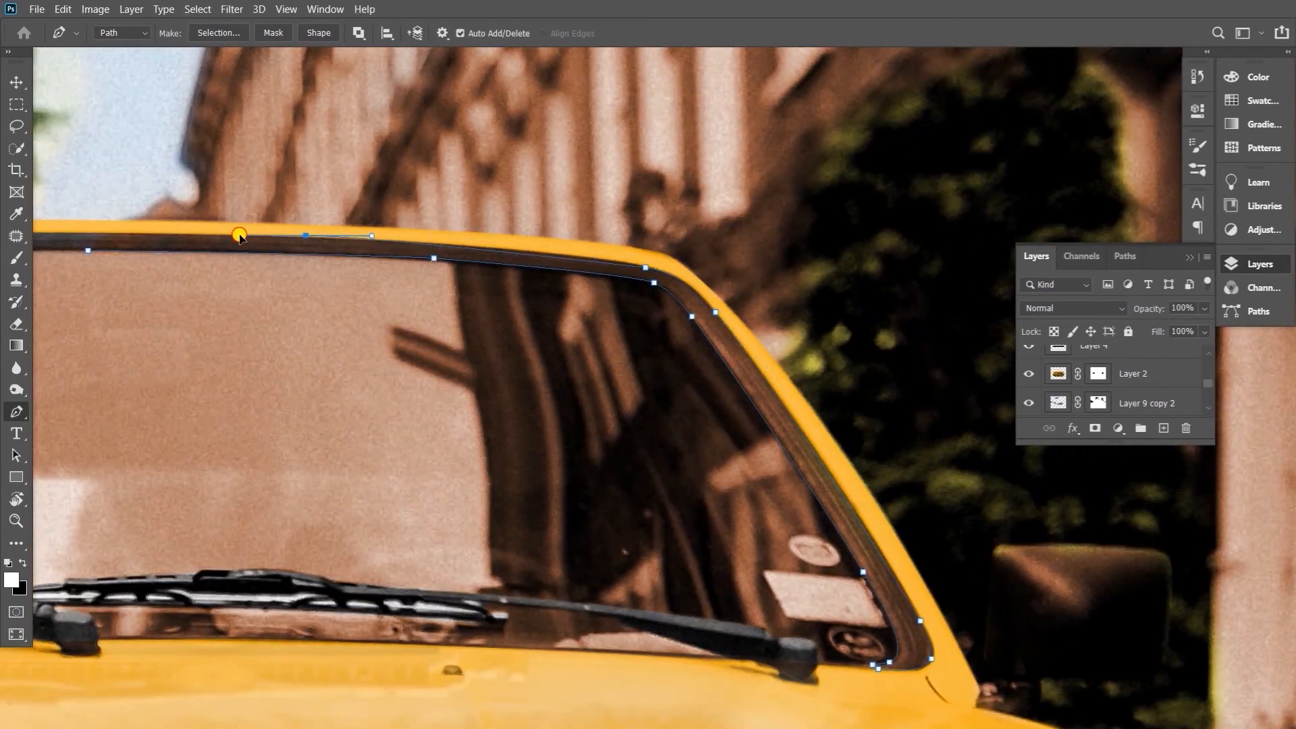
pyautogui.click(297, 230)
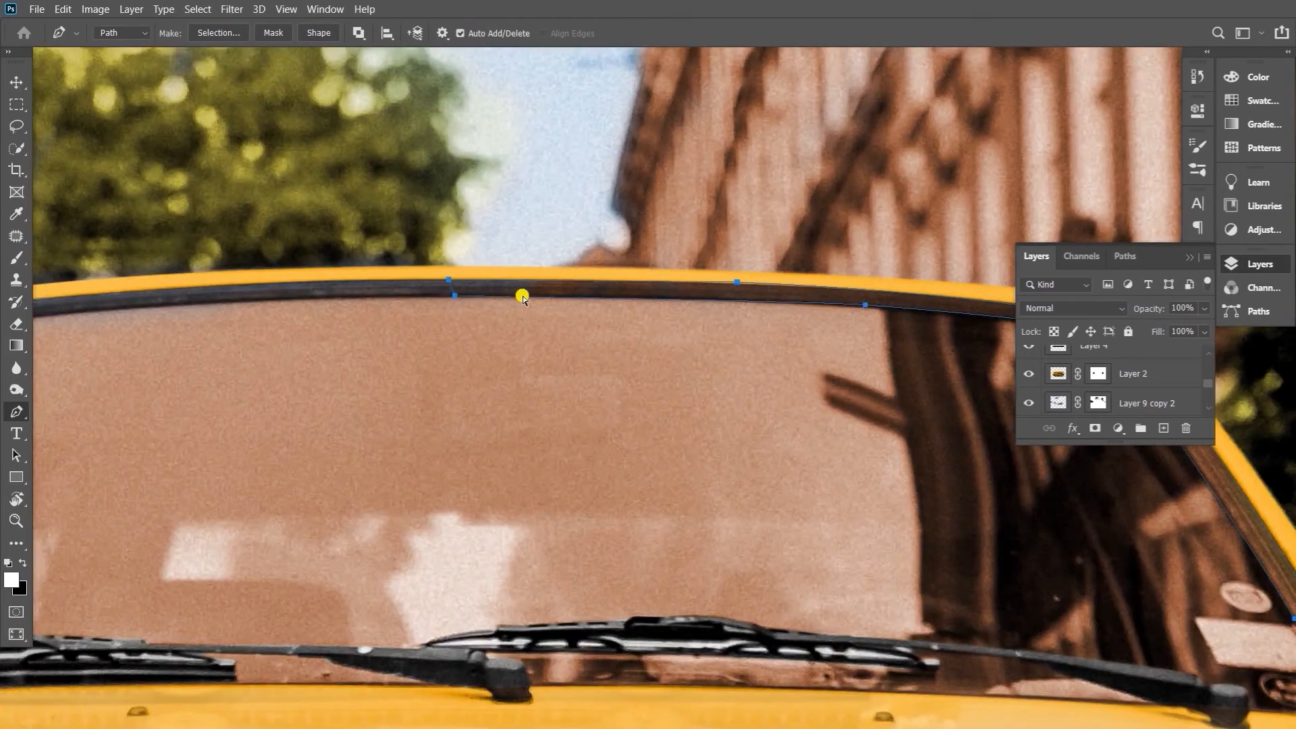
# Convert the frame path to a selection, remove its brown and yellow-green tints on Layer 9's mask and Layer 9 copy, and deselect
pyautogui.hotkey('ctrl', 'Return')
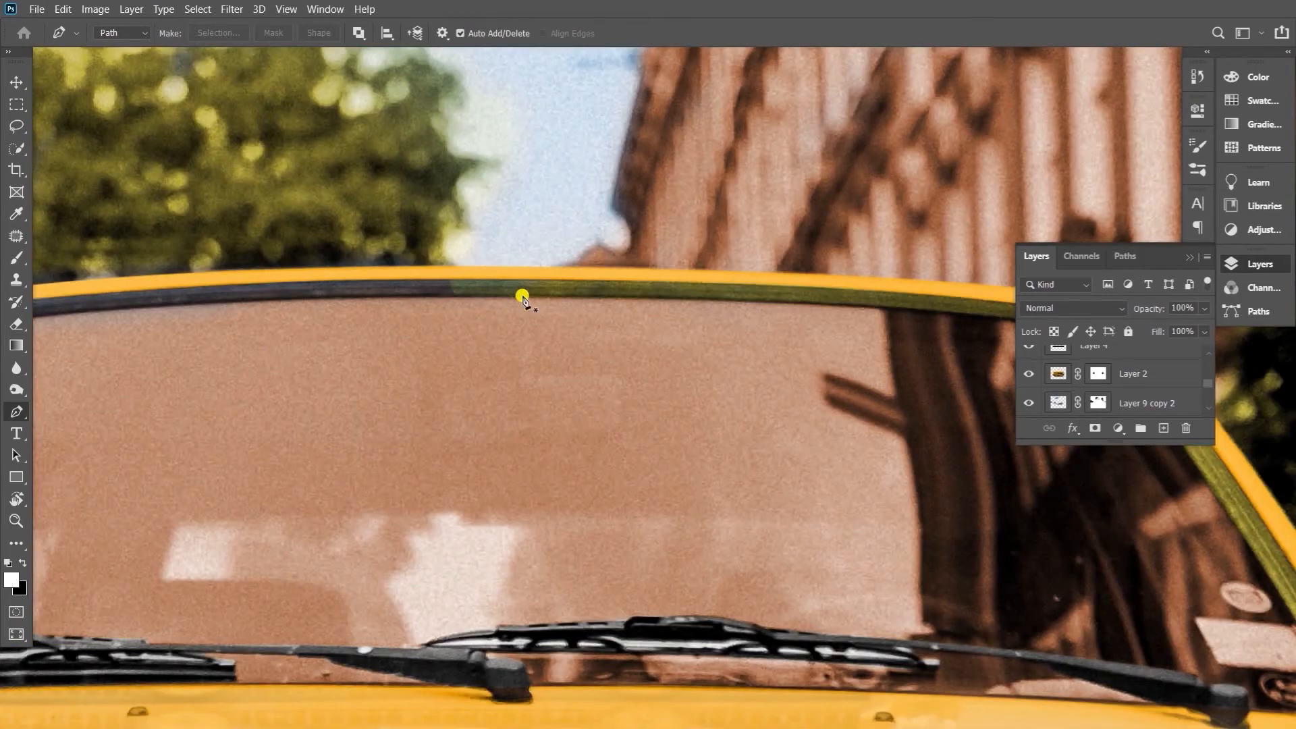
pyautogui.scroll(-3, 1092, 370)
pyautogui.click(1092, 371)
pyautogui.press('Delete')
pyautogui.hotkey('ctrl', 'd')
# Erase the leftover tint at the middle of the windshield's upper frame on Layer 9's mask
pyautogui.press('e')
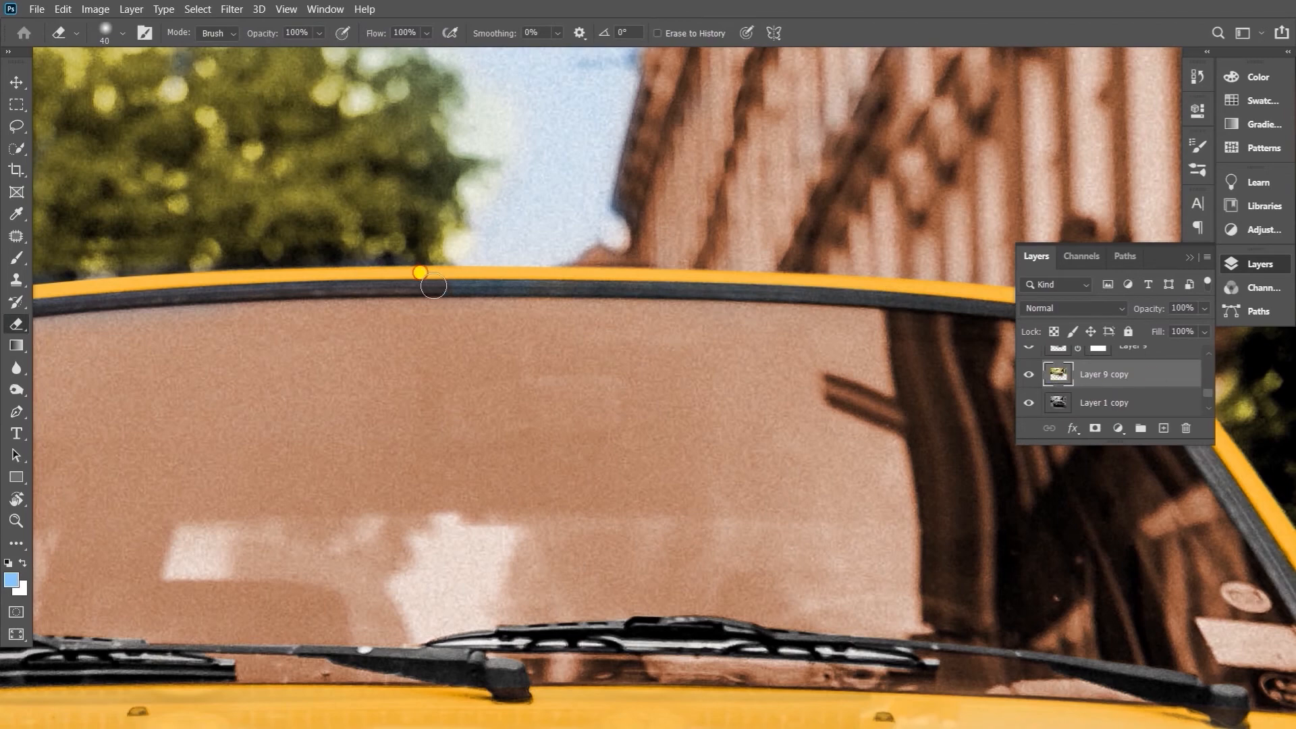
pyautogui.scroll(1, 1097, 375)
pyautogui.click(1098, 374)
pyautogui.scroll(-1, 677, 411)
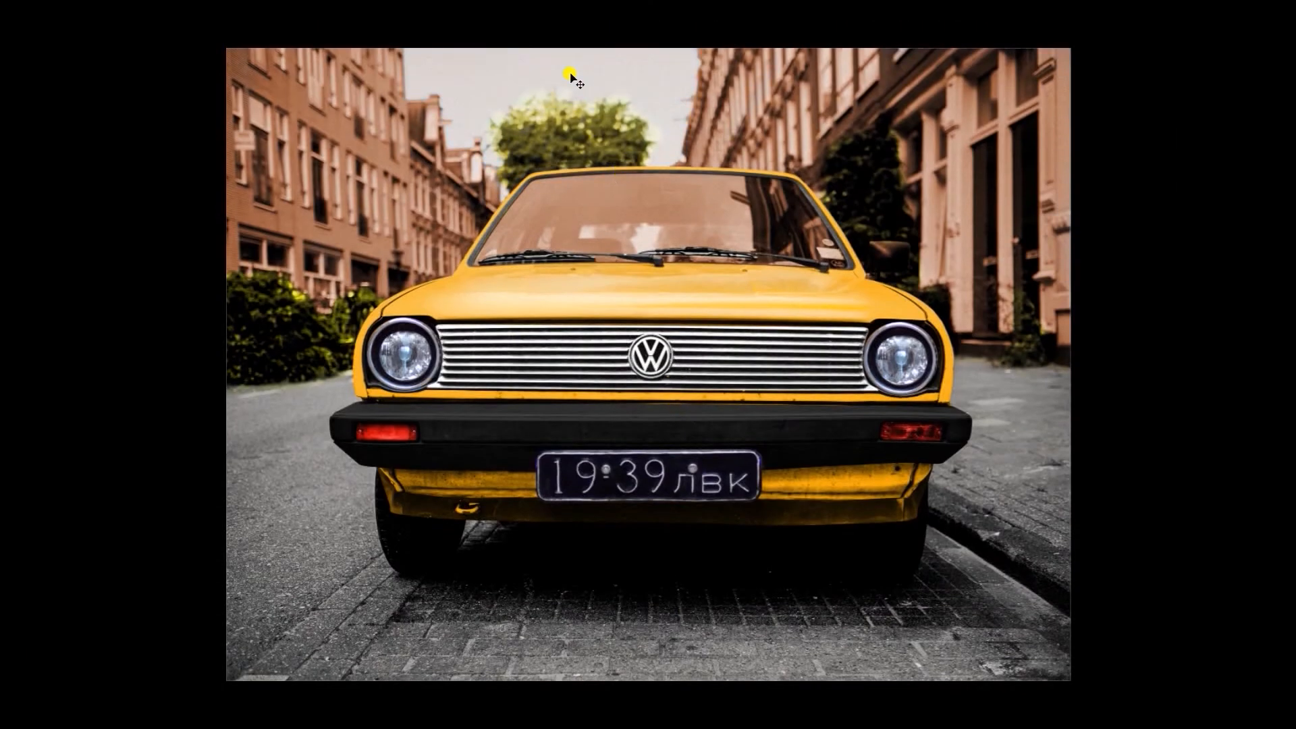
# Brighten the brown buildings and windshield with Levels, setting the highlight input to 215 and adjusting the midtones
pyautogui.hotkey('ctrl', 'l')
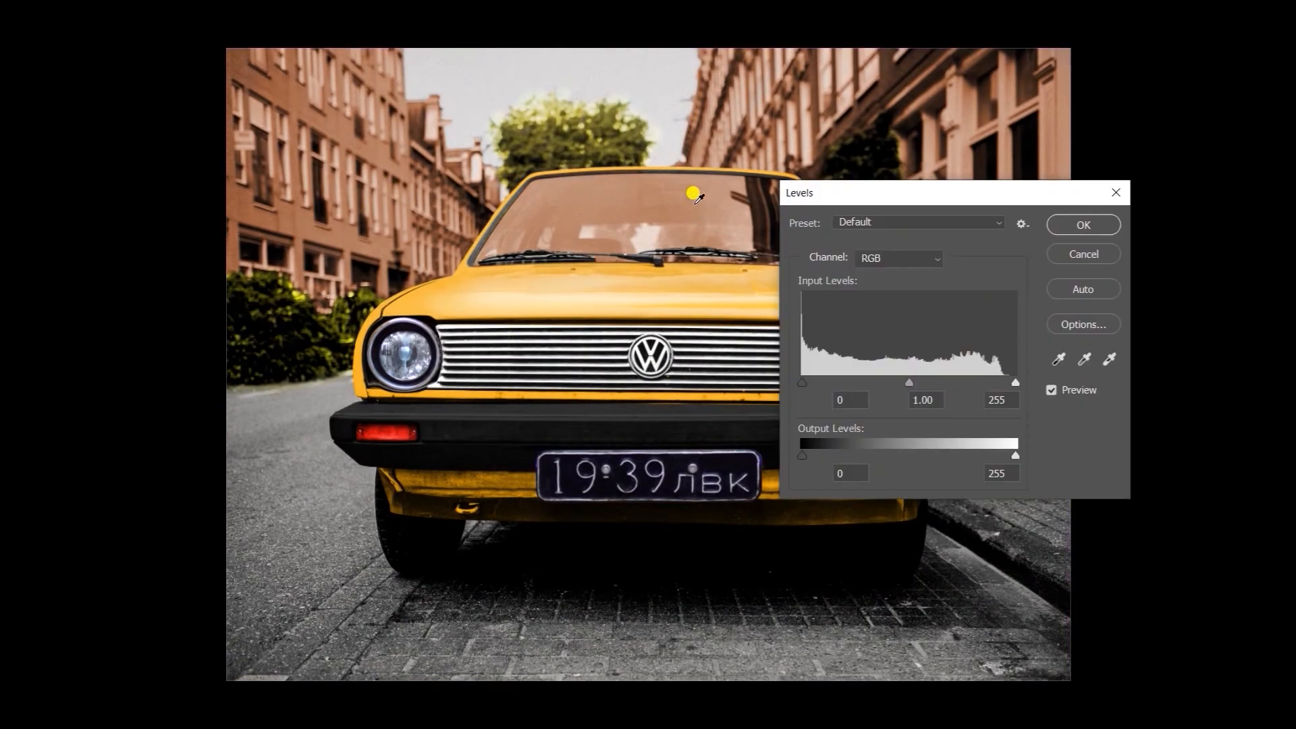
pyautogui.moveTo(903, 381); pyautogui.dragTo(890, 382)
pyautogui.moveTo(1015, 382); pyautogui.dragTo(970, 379)
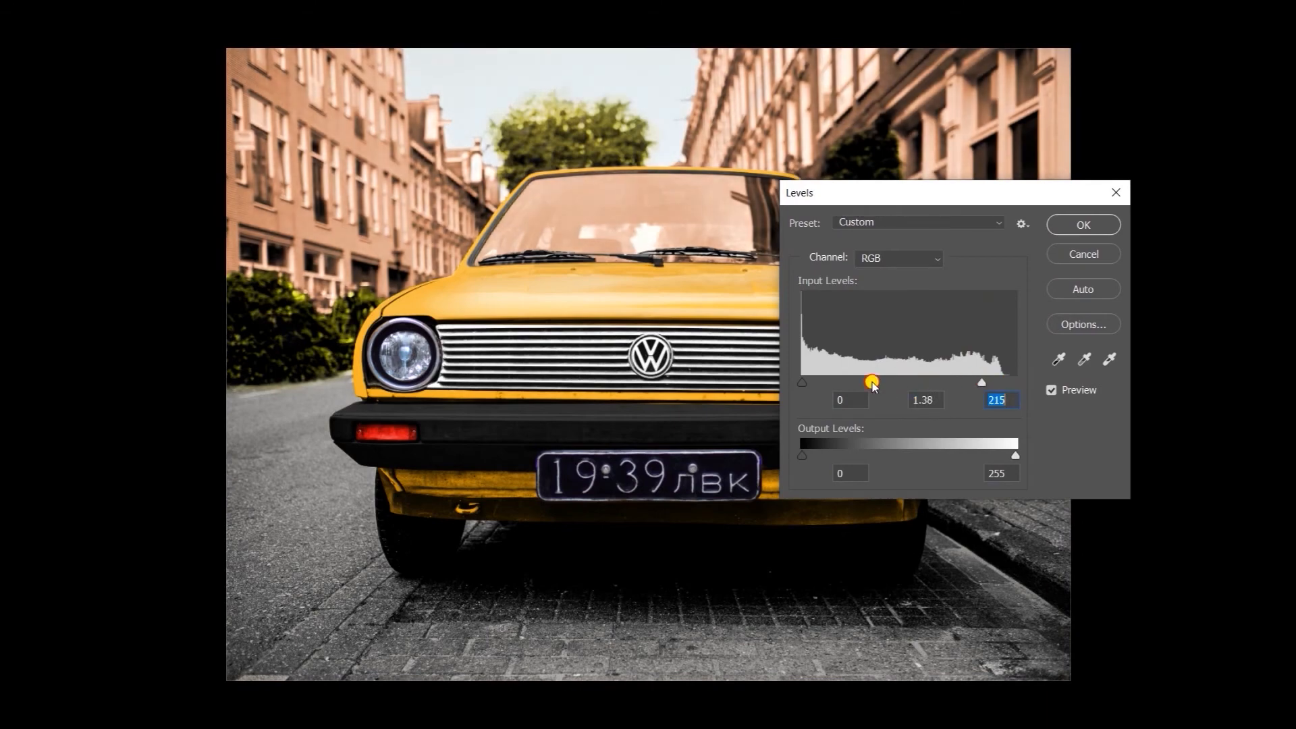
pyautogui.moveTo(872, 383)
pyautogui.mouseDown()
pyautogui.moveTo(855, 380)
pyautogui.moveTo(890, 384)
pyautogui.mouseUp()
pyautogui.press('Return')
# Apply a second Levels adjustment with a slightly lower highlight input and adjusted midtones
pyautogui.hotkey('ctrl', 'l')
pyautogui.moveTo(1015, 383); pyautogui.dragTo(1001, 382)
pyautogui.moveTo(873, 383); pyautogui.dragTo(885, 380)
pyautogui.click(1083, 224)
# Examine the recoloured car, buildings and foliage up close and in full view
pyautogui.scroll(5, 598, 471)
pyautogui.moveTo(540, 501); pyautogui.dragTo(717, 653)
pyautogui.moveTo(949, 289); pyautogui.dragTo(911, 414)
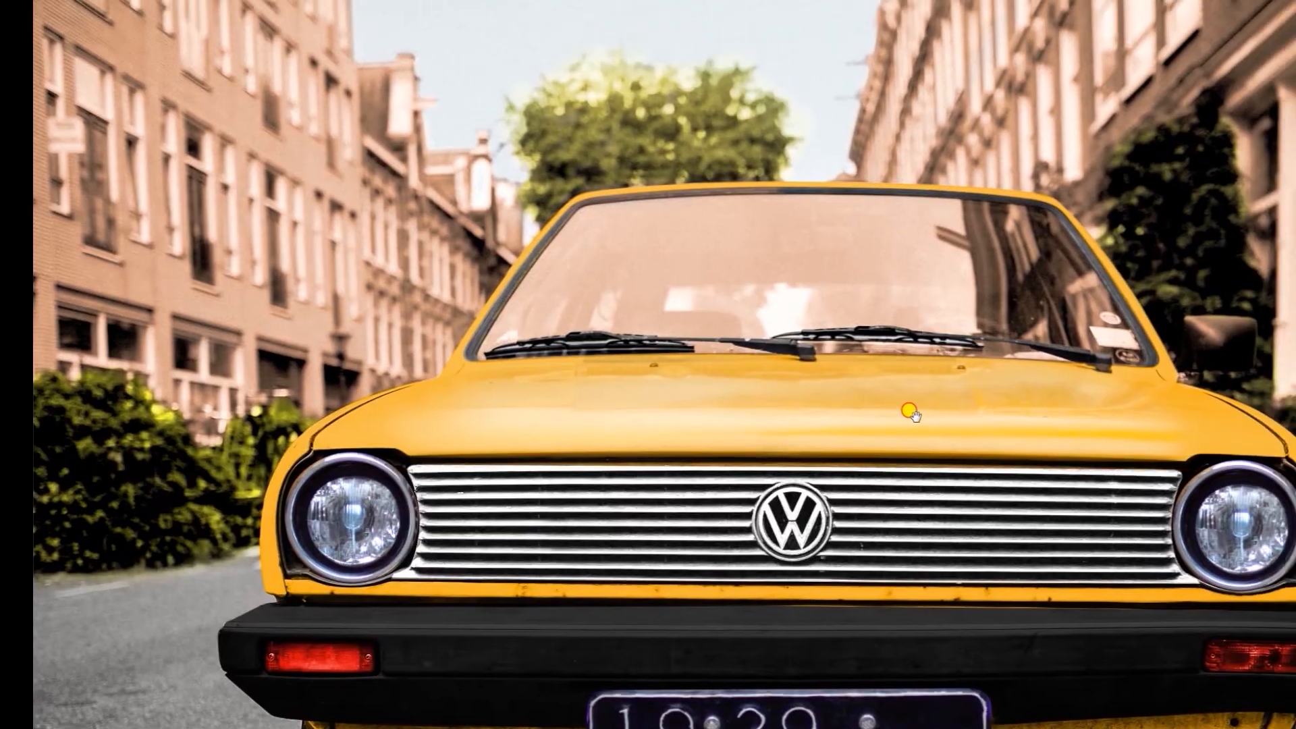
pyautogui.moveTo(891, 585); pyautogui.dragTo(844, 452)
pyautogui.scroll(-3, 846, 451)
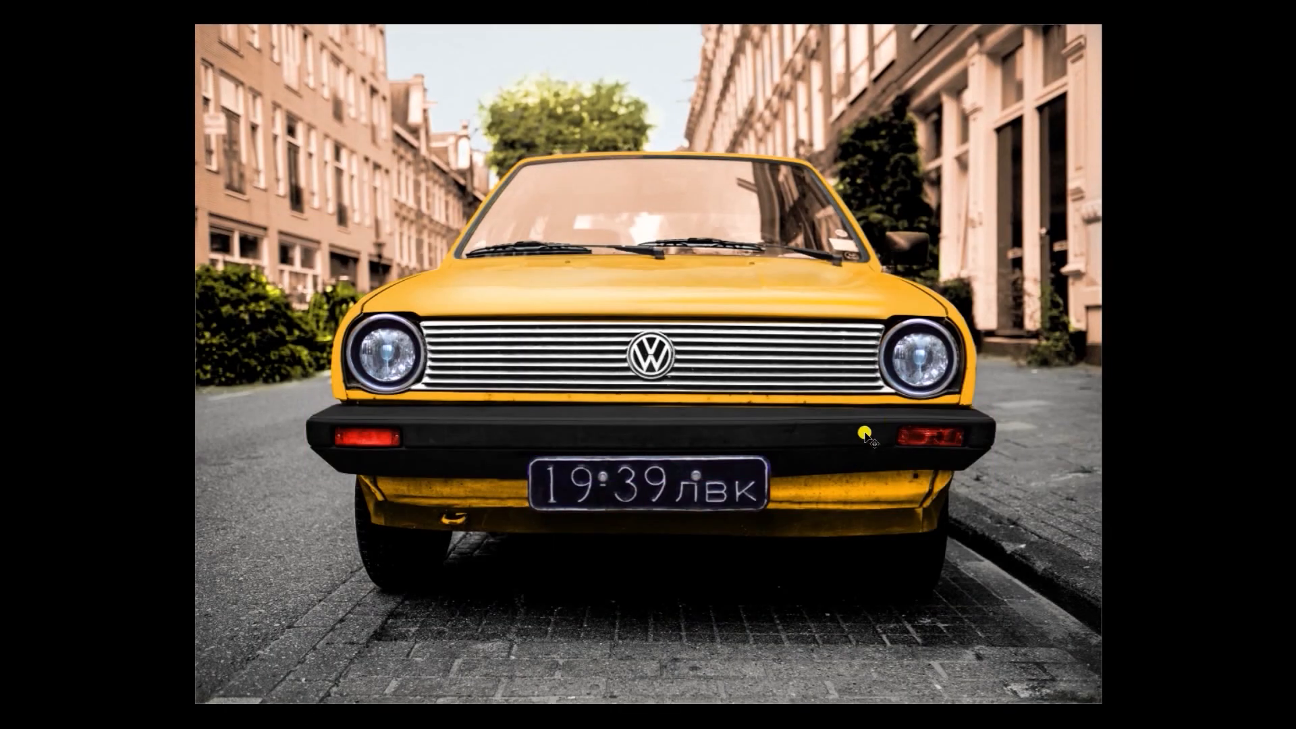
pyautogui.press('f')
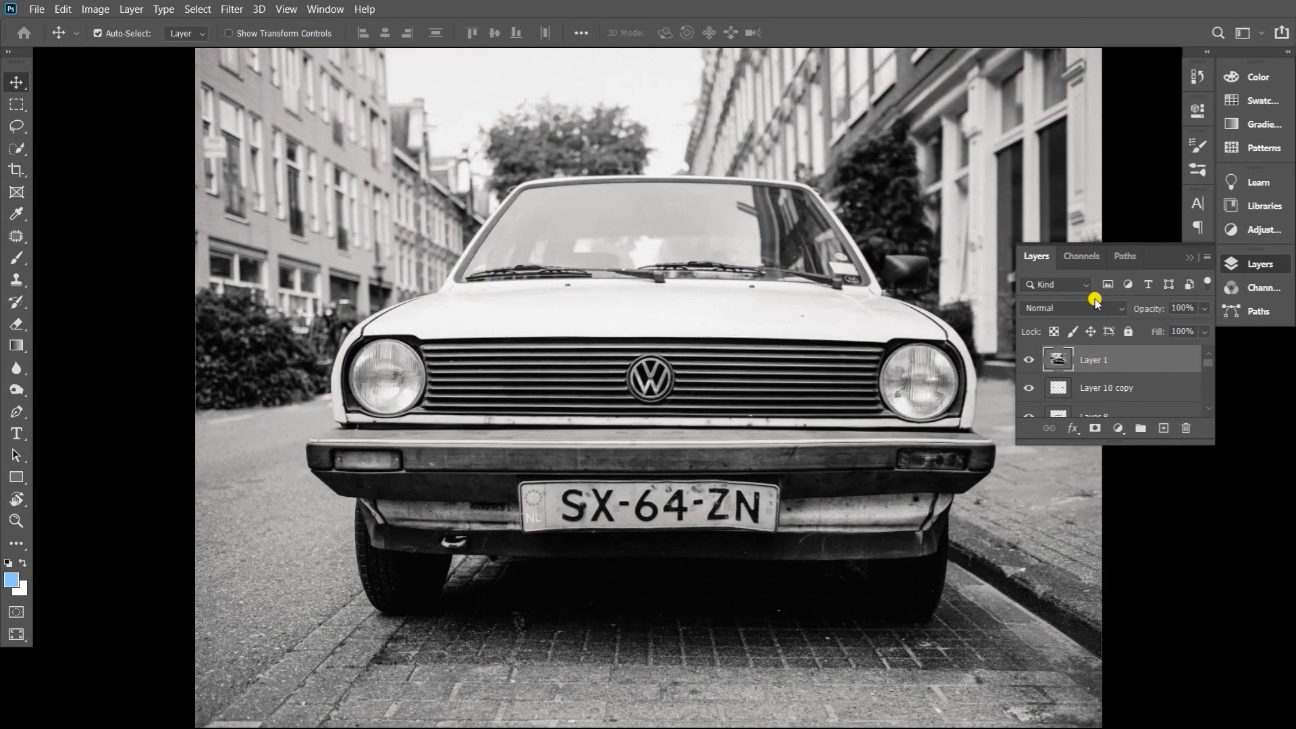
pyautogui.moveTo(1158, 256); pyautogui.dragTo(1203, 517)
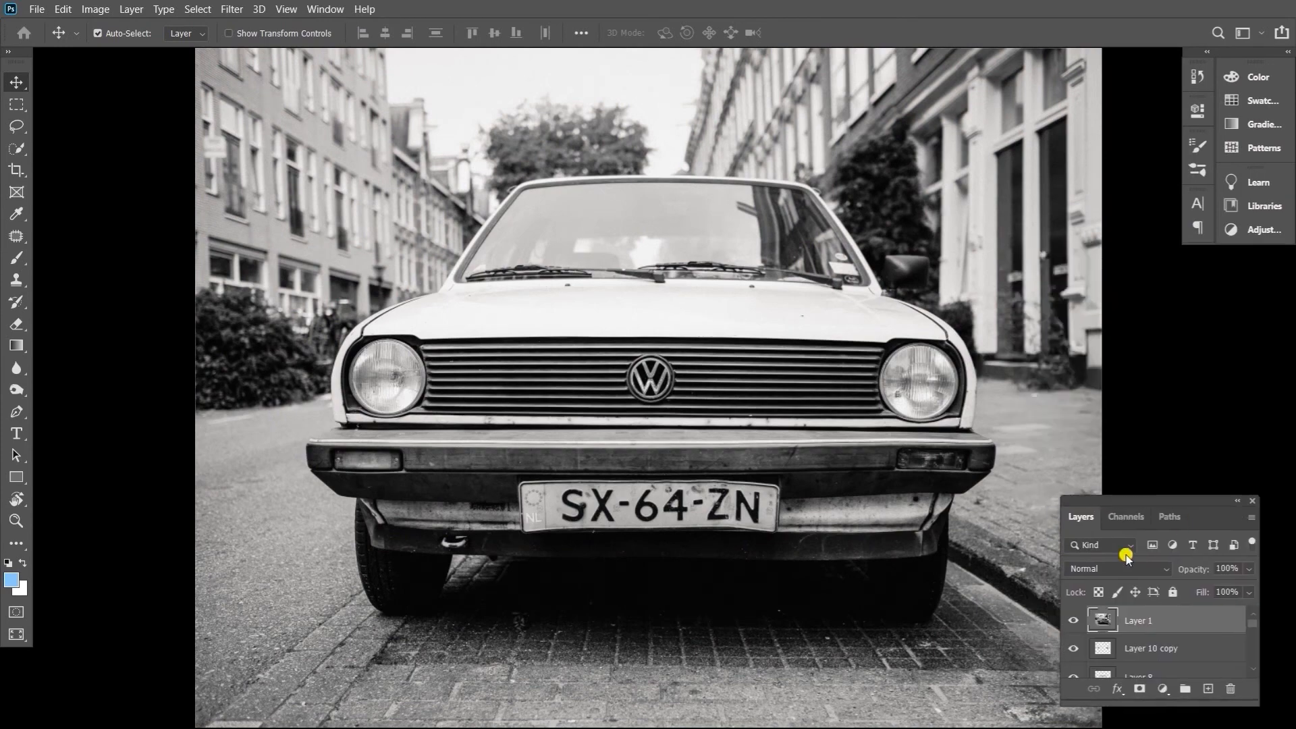
# Compare the image before and after by toggling the visibility of Layer 1 and Layer 9 copy 2
pyautogui.click(1072, 622)
pyautogui.click(1072, 622)
pyautogui.click(1072, 622)
pyautogui.click(1072, 622)
pyautogui.click(1072, 623)
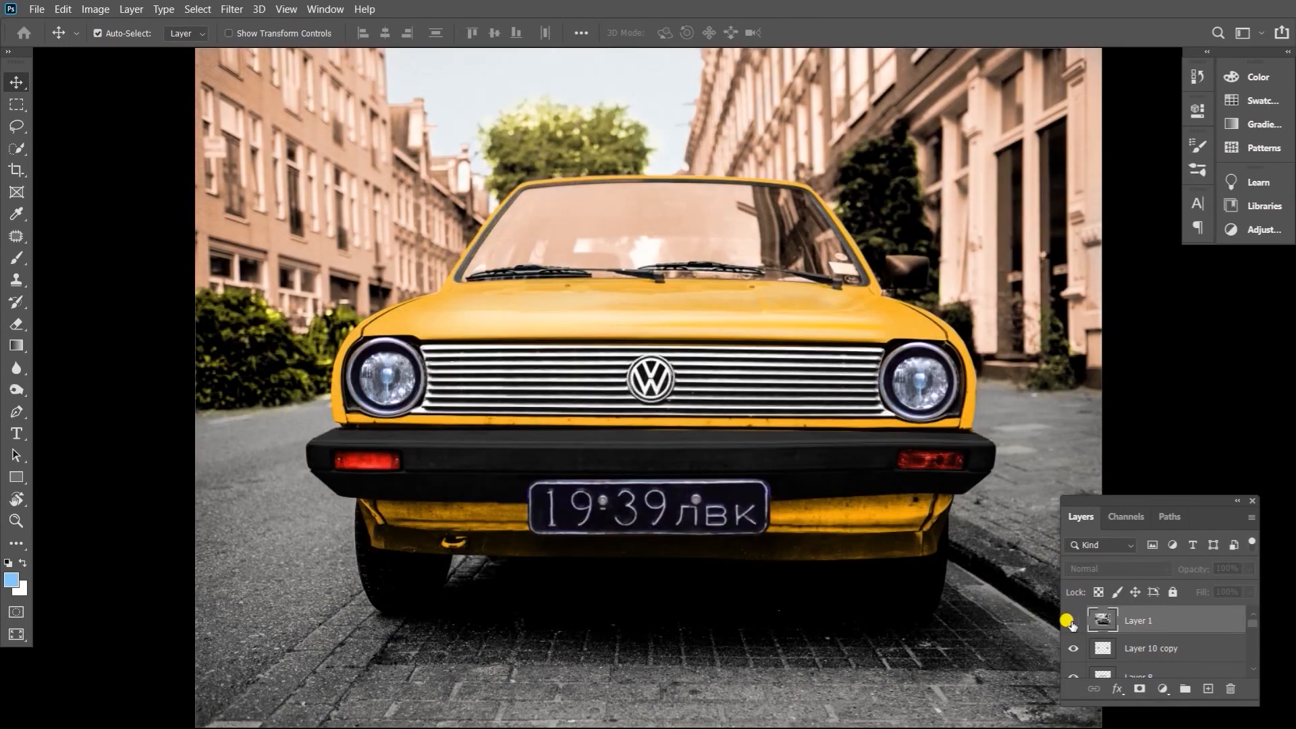
pyautogui.click(1072, 623)
pyautogui.click(1072, 622)
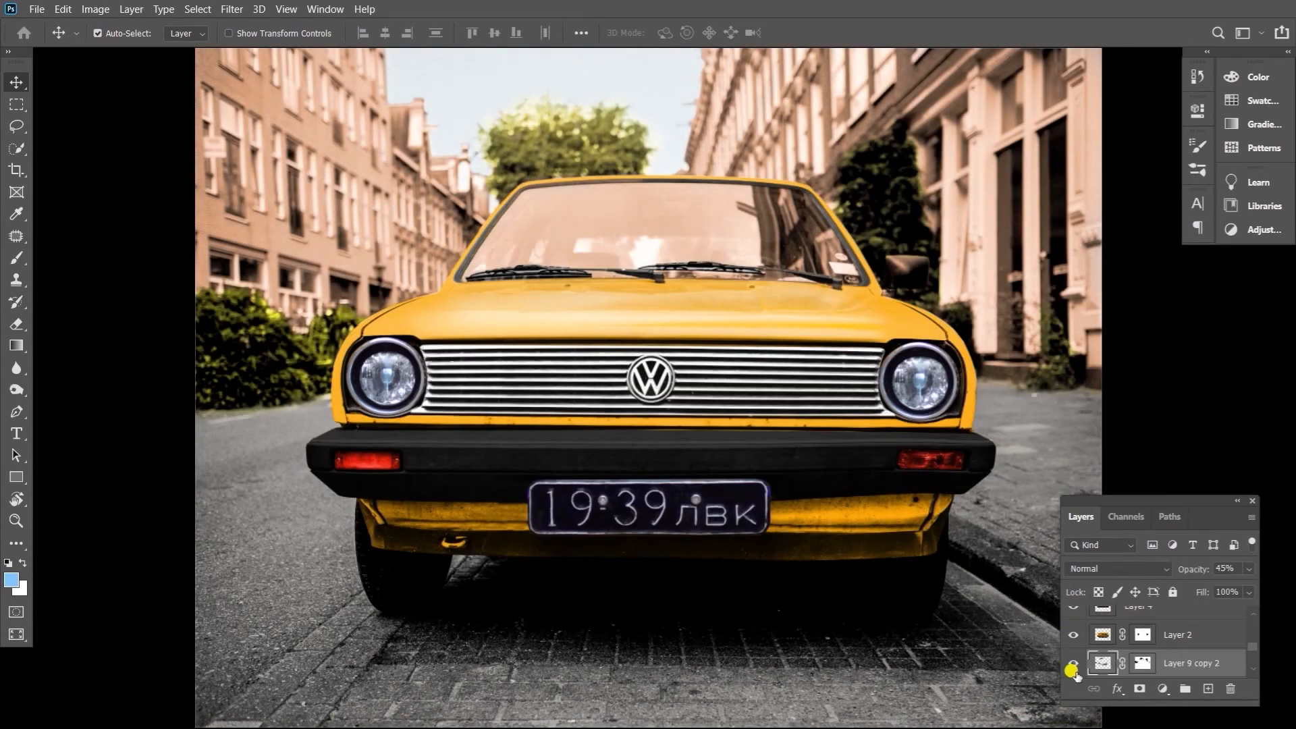
pyautogui.click(1073, 667)
pyautogui.click(1073, 667)
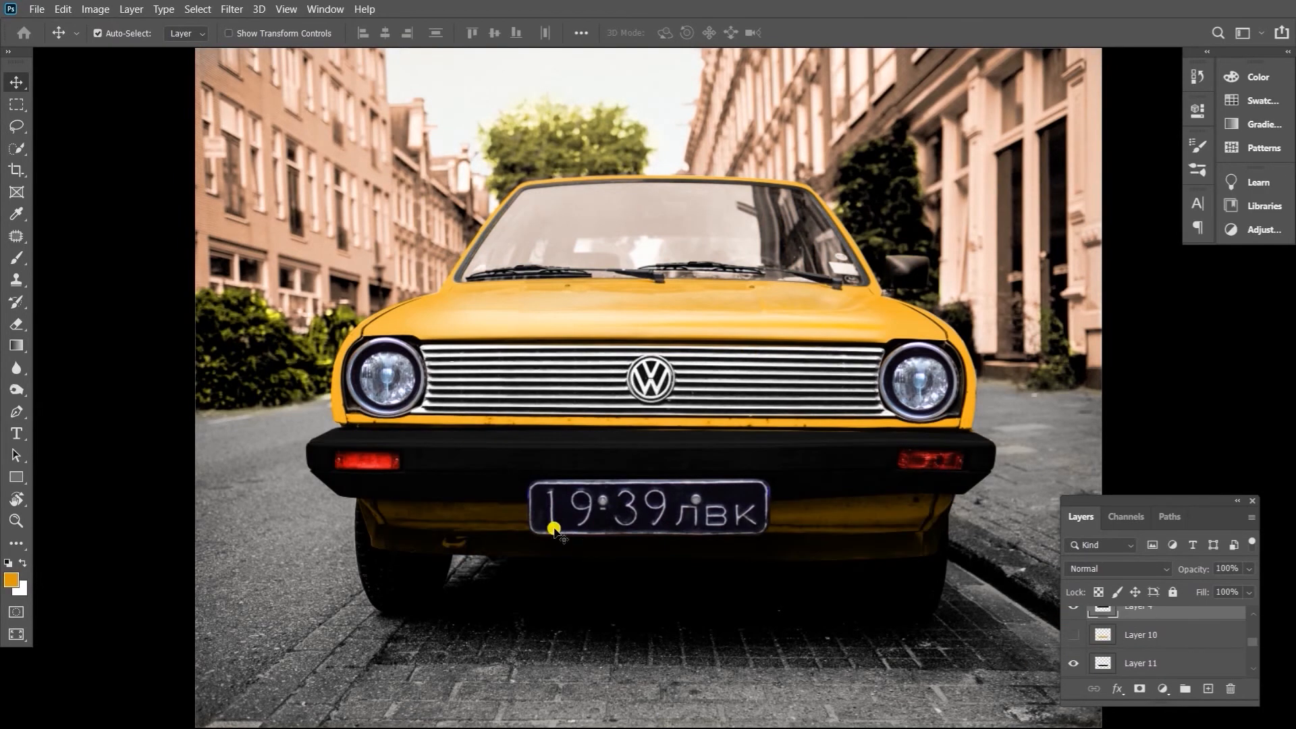
# Choose the Dodge tool with Midtones range and 100% exposure and lighten the yellow hood on Layer 2 with a brush size of 175
pyautogui.scroll(2, 549, 524)
pyautogui.rightClick(495, 422)
pyautogui.click(487, 441)
pyautogui.rightClick(21, 544)
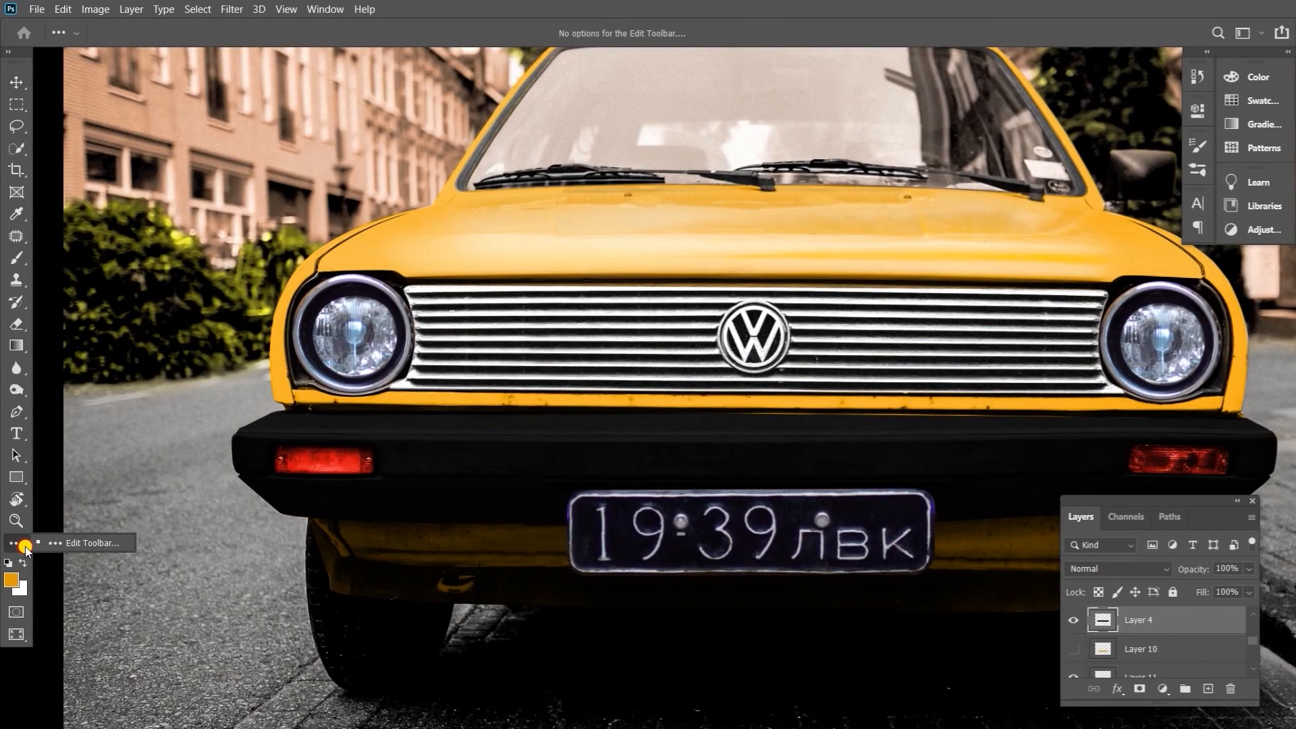
pyautogui.rightClick(19, 390)
pyautogui.click(68, 387)
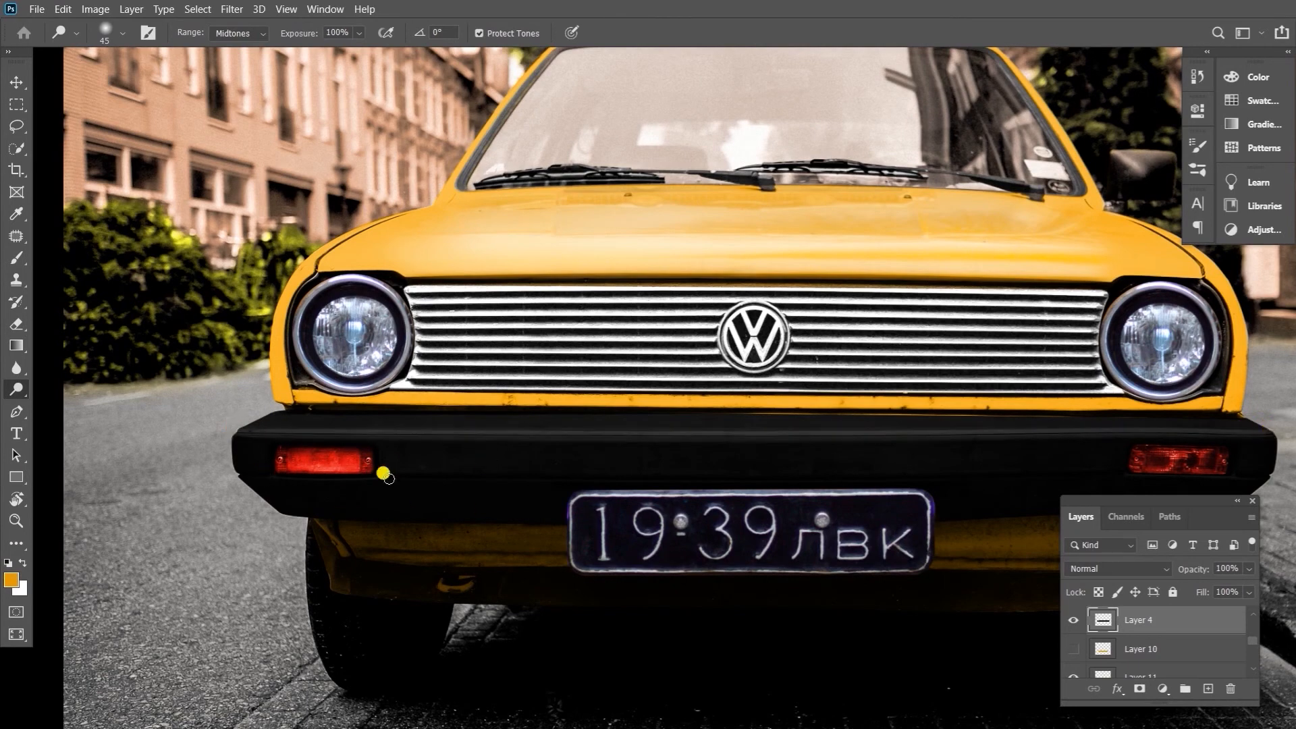
pyautogui.scroll(2, 284, 389)
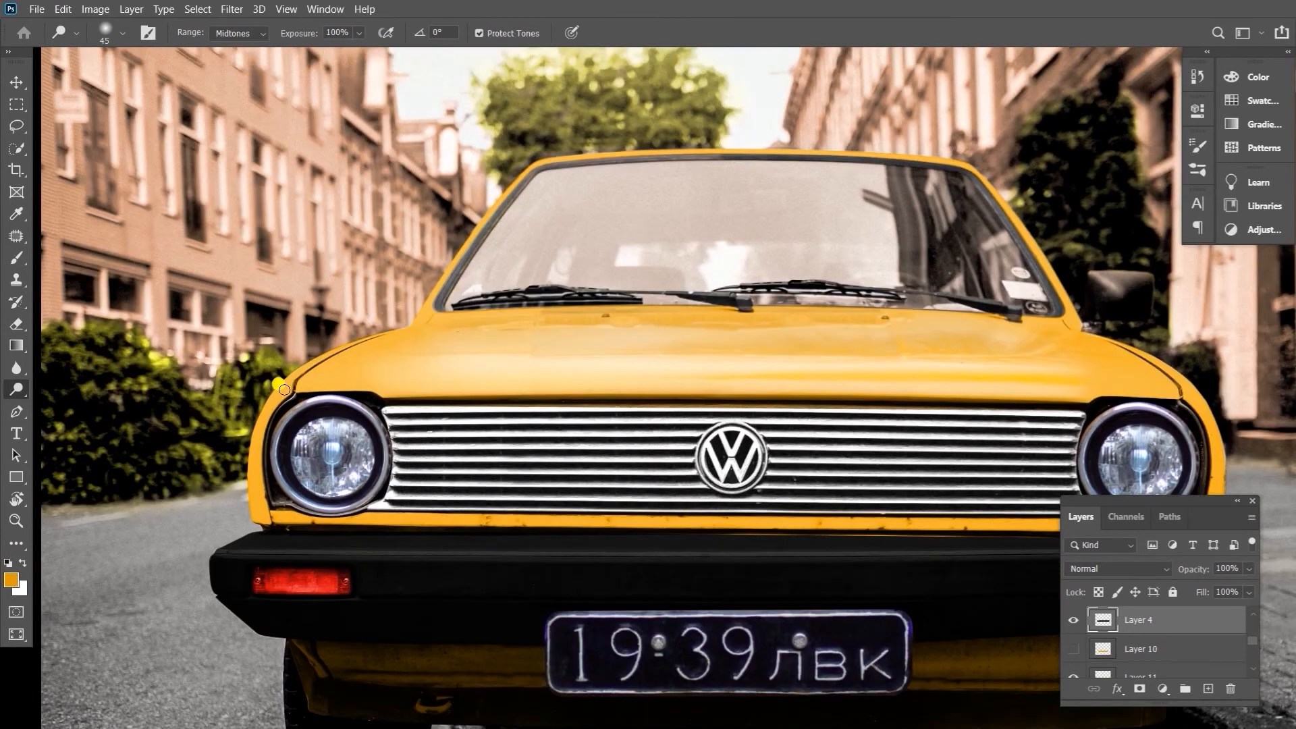
pyautogui.keyDown('ctrl'); pyautogui.click(304, 380); pyautogui.keyUp('ctrl')
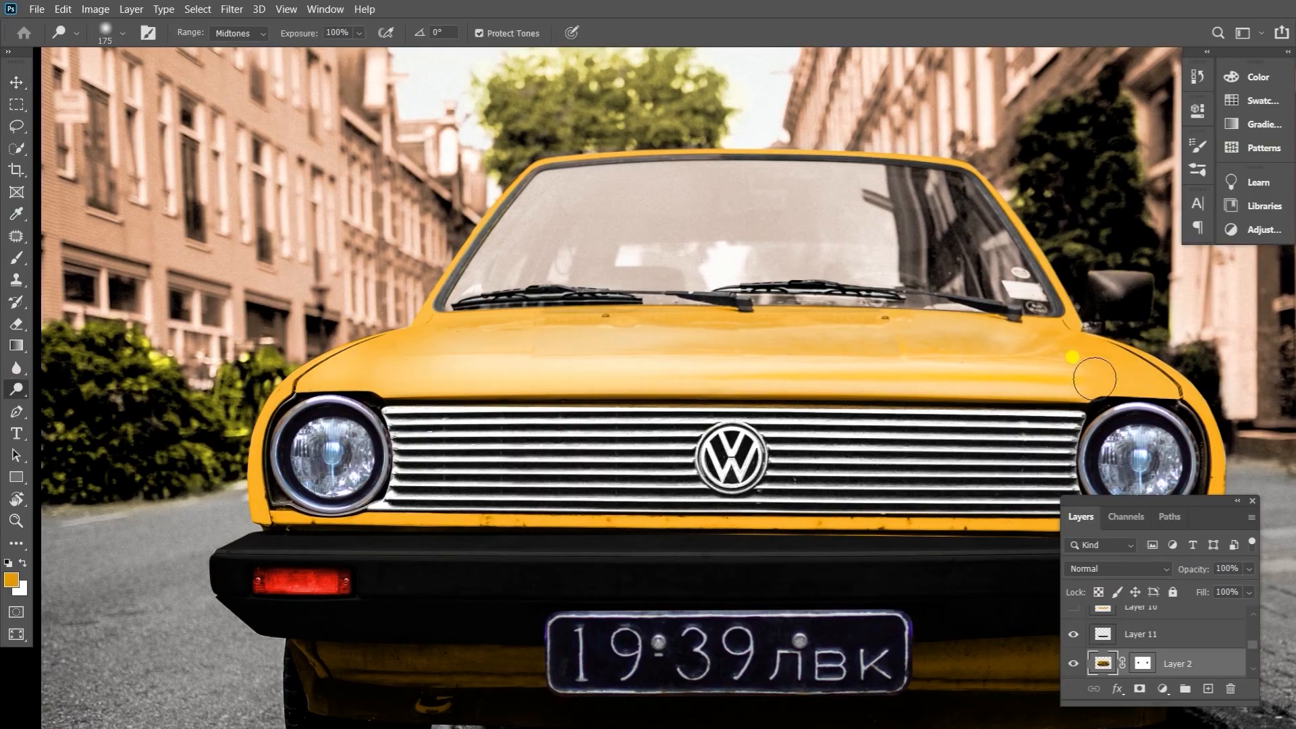